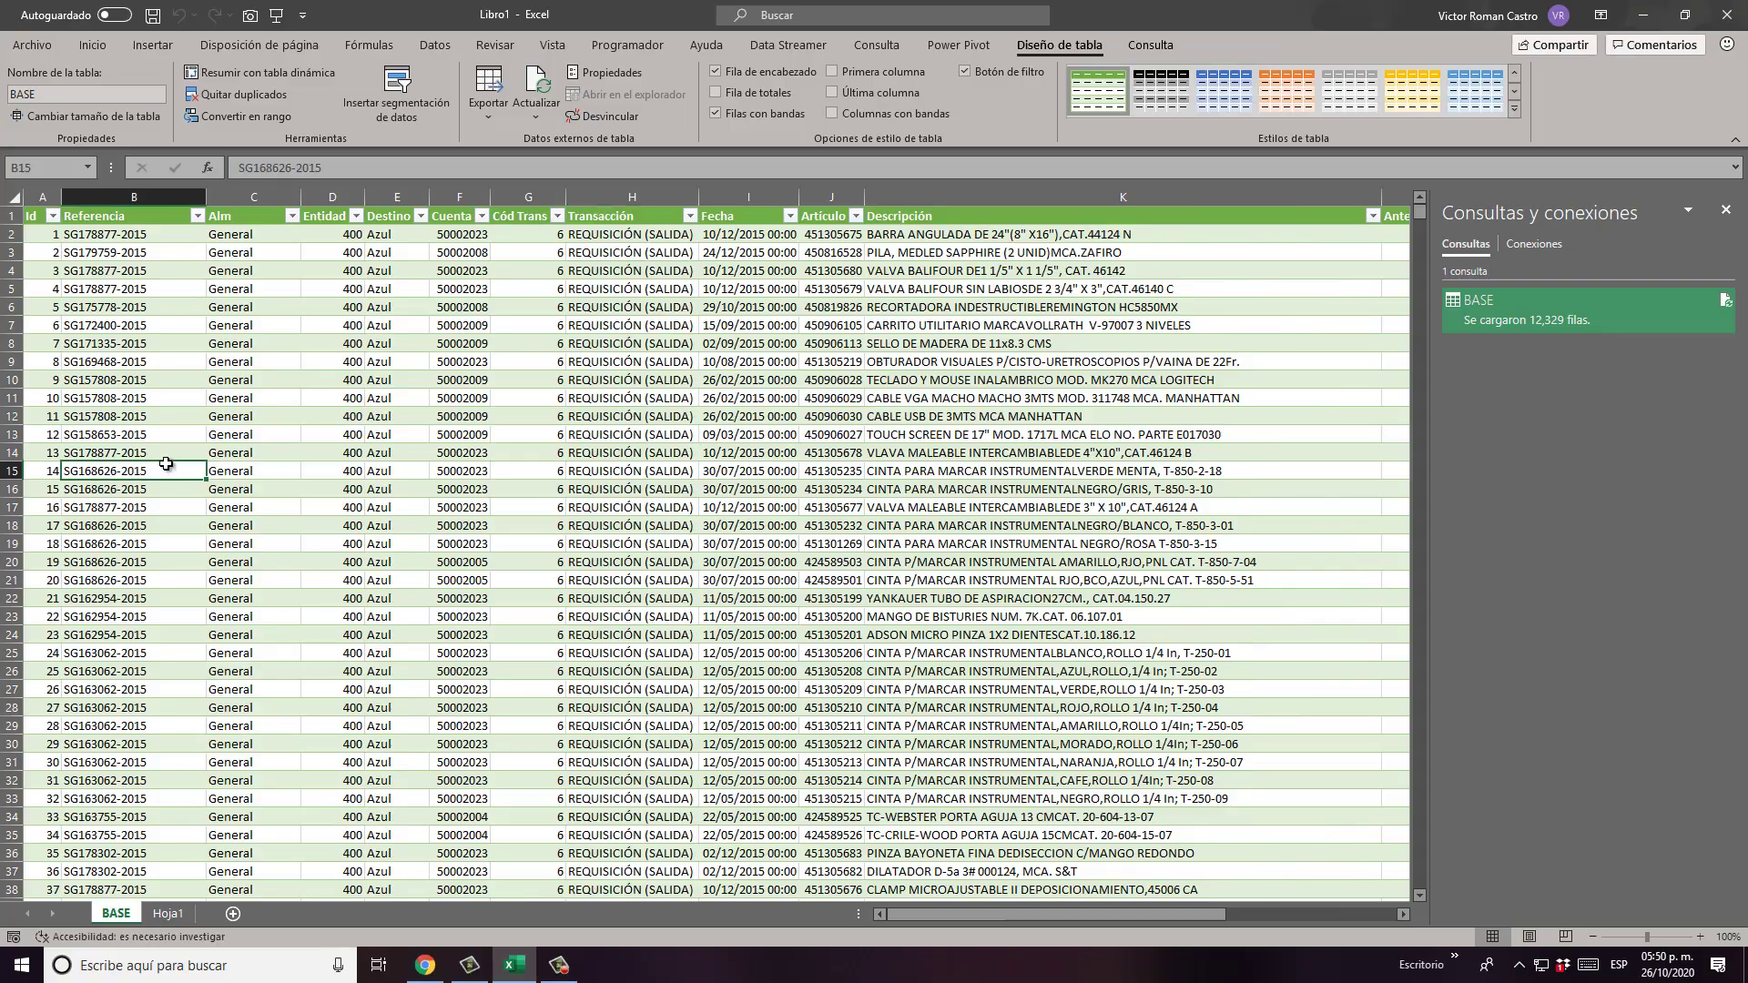
# Step: Examine the extent of the loaded BASE table in the worksheet, from its first to last rows and columns
pyautogui.hotkey('ctrl', 'Down')
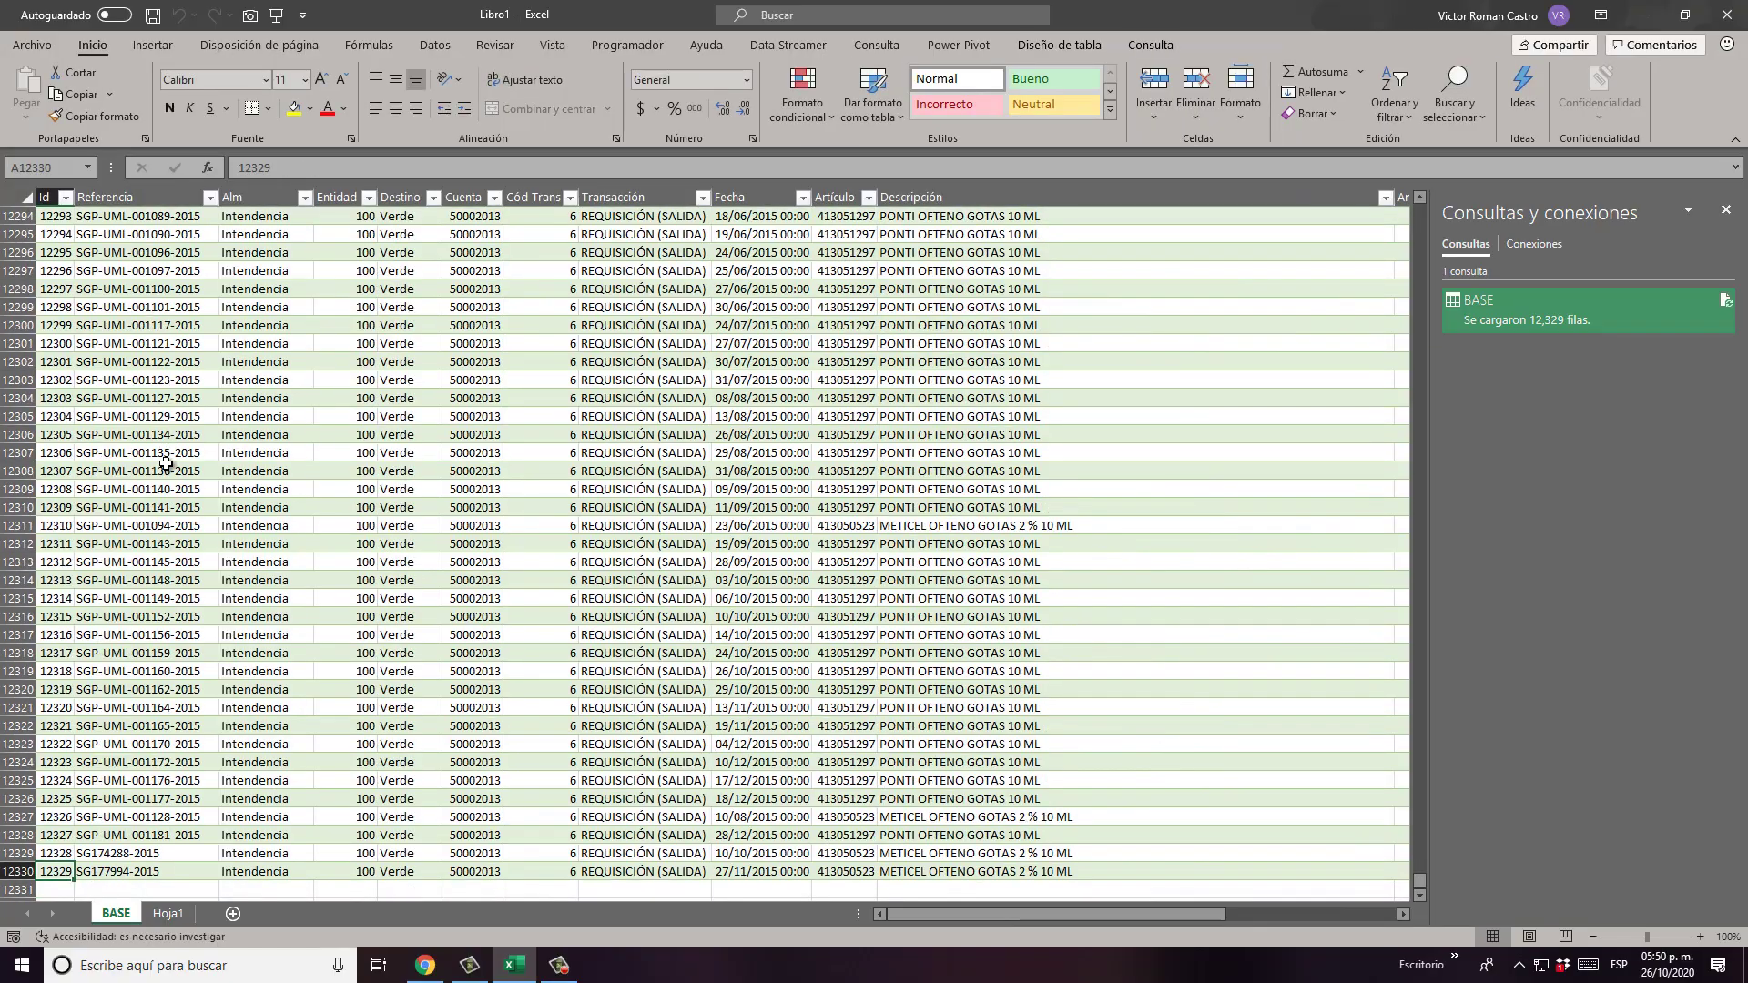
pyautogui.scroll(1, 166, 464)
pyautogui.hotkey('ctrl', 'Home')
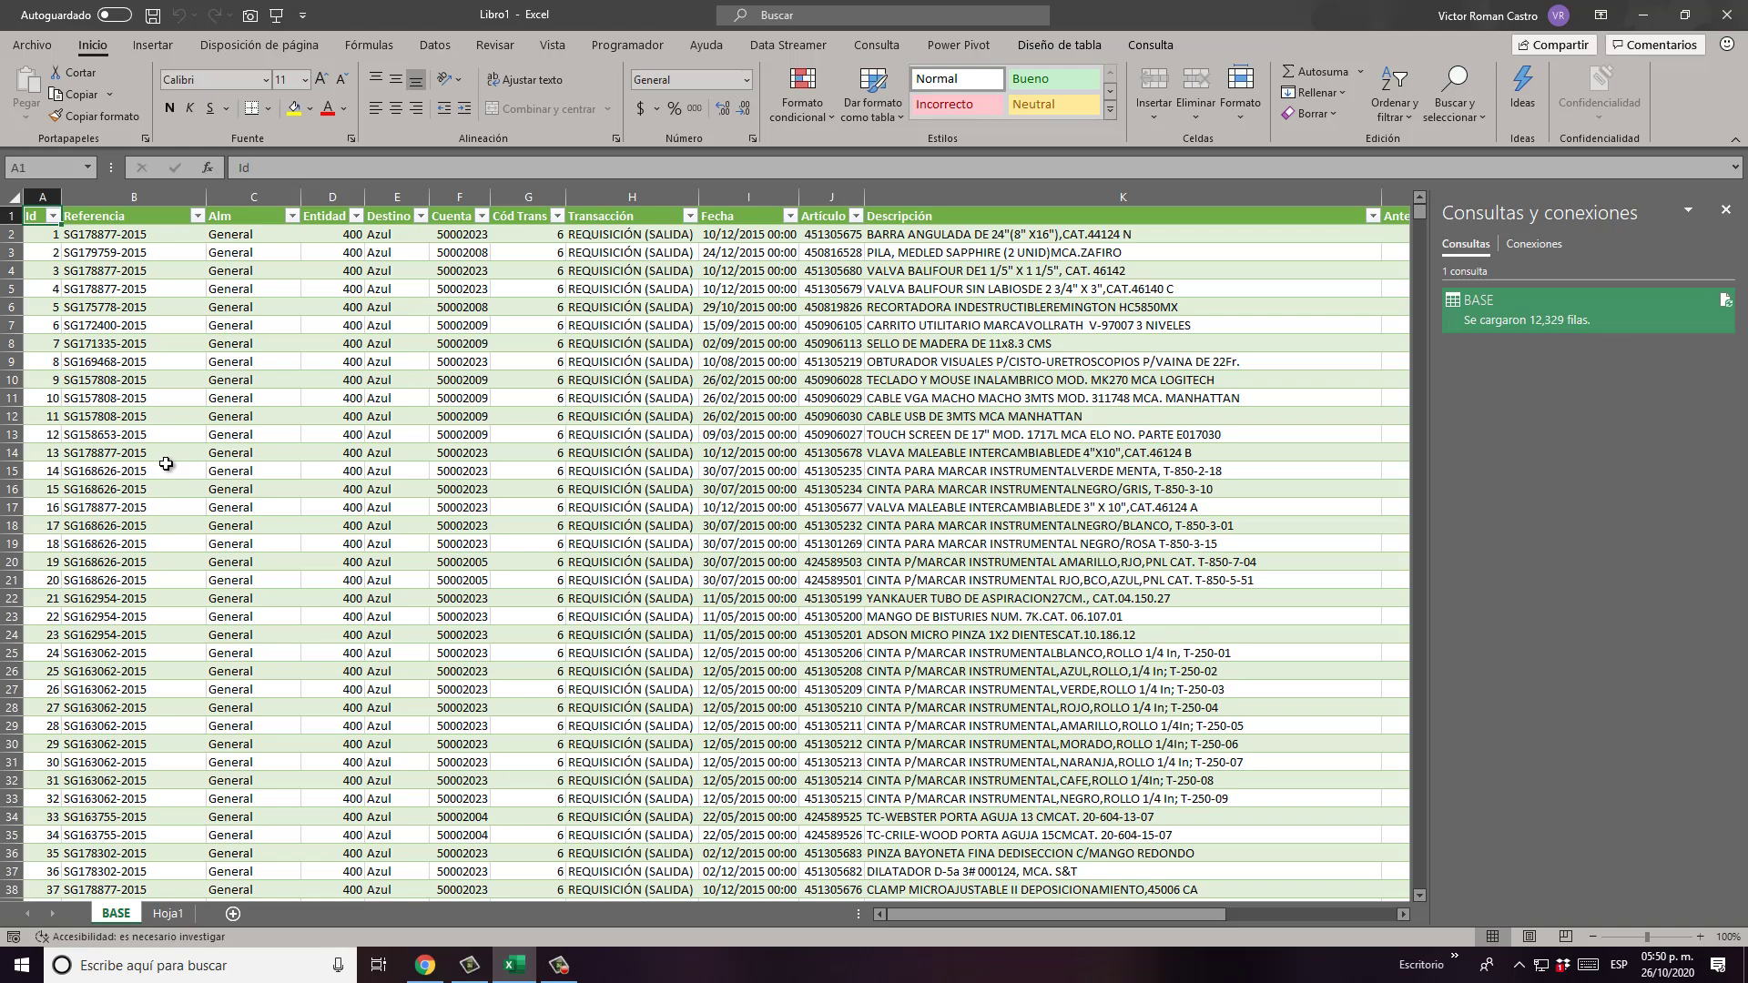
pyautogui.rightClick(432, 293)
pyautogui.click(438, 489)
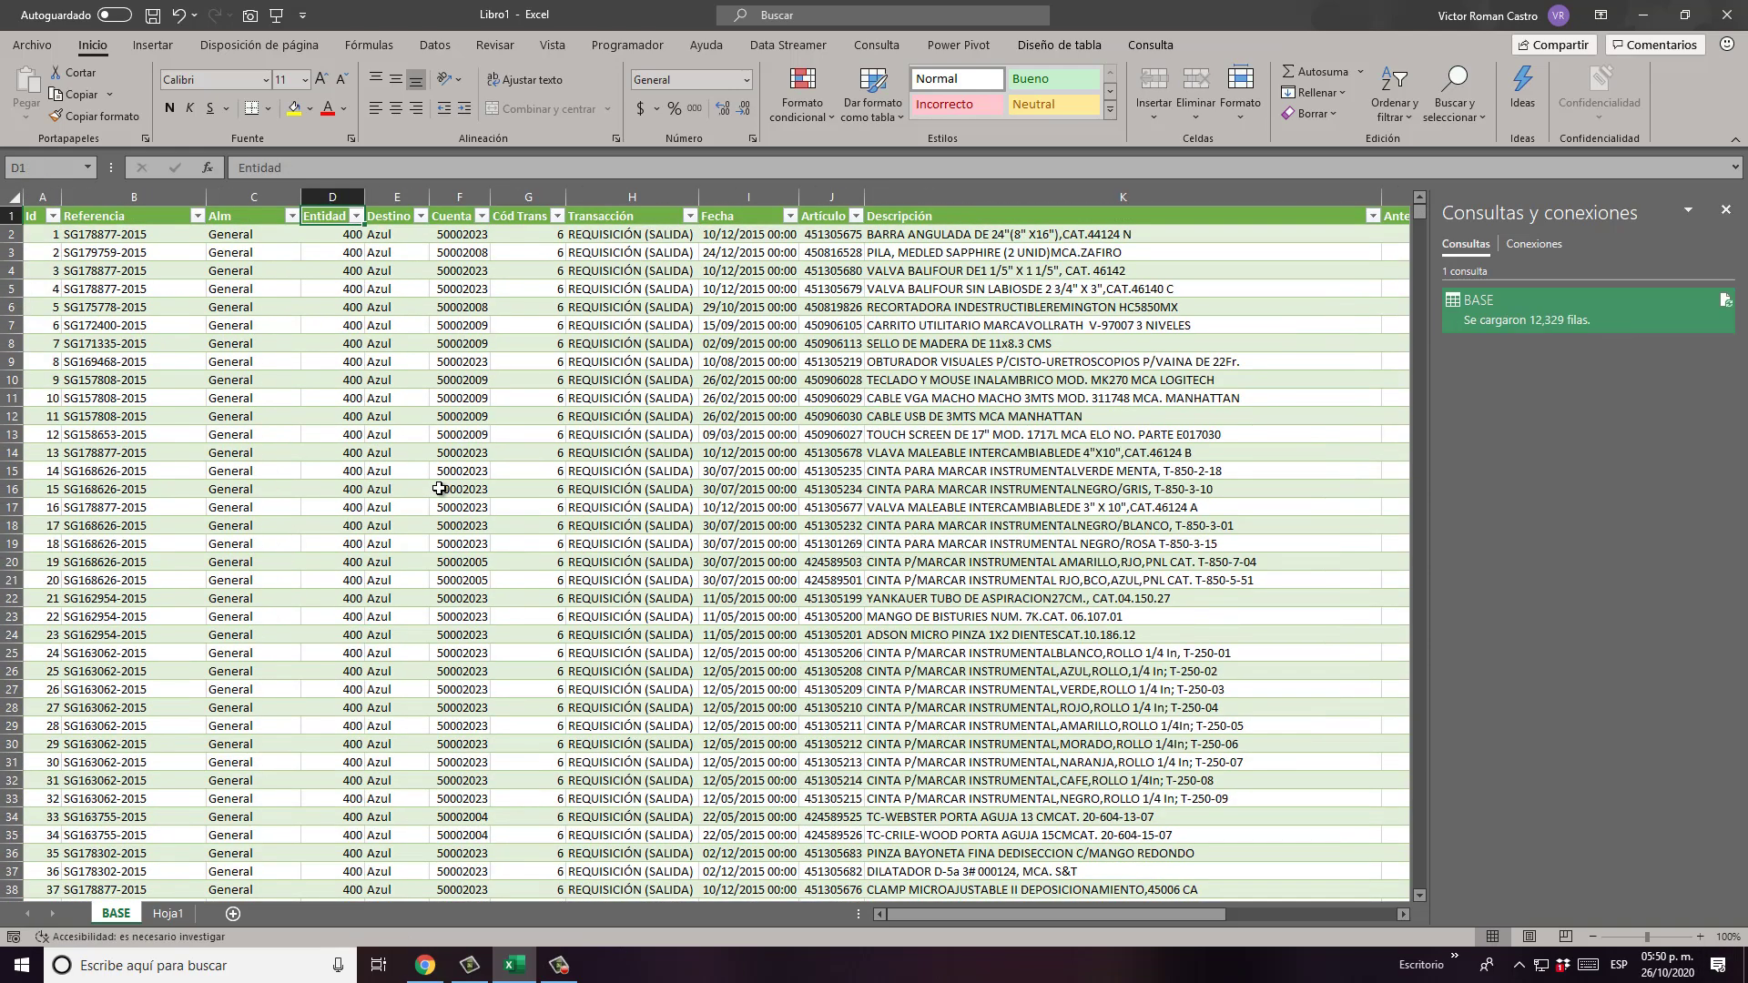
pyautogui.hotkey('ctrl', 'Left')
pyautogui.hotkey('ctrl', 'Right')
pyautogui.hotkey('ctrl', 'Left')
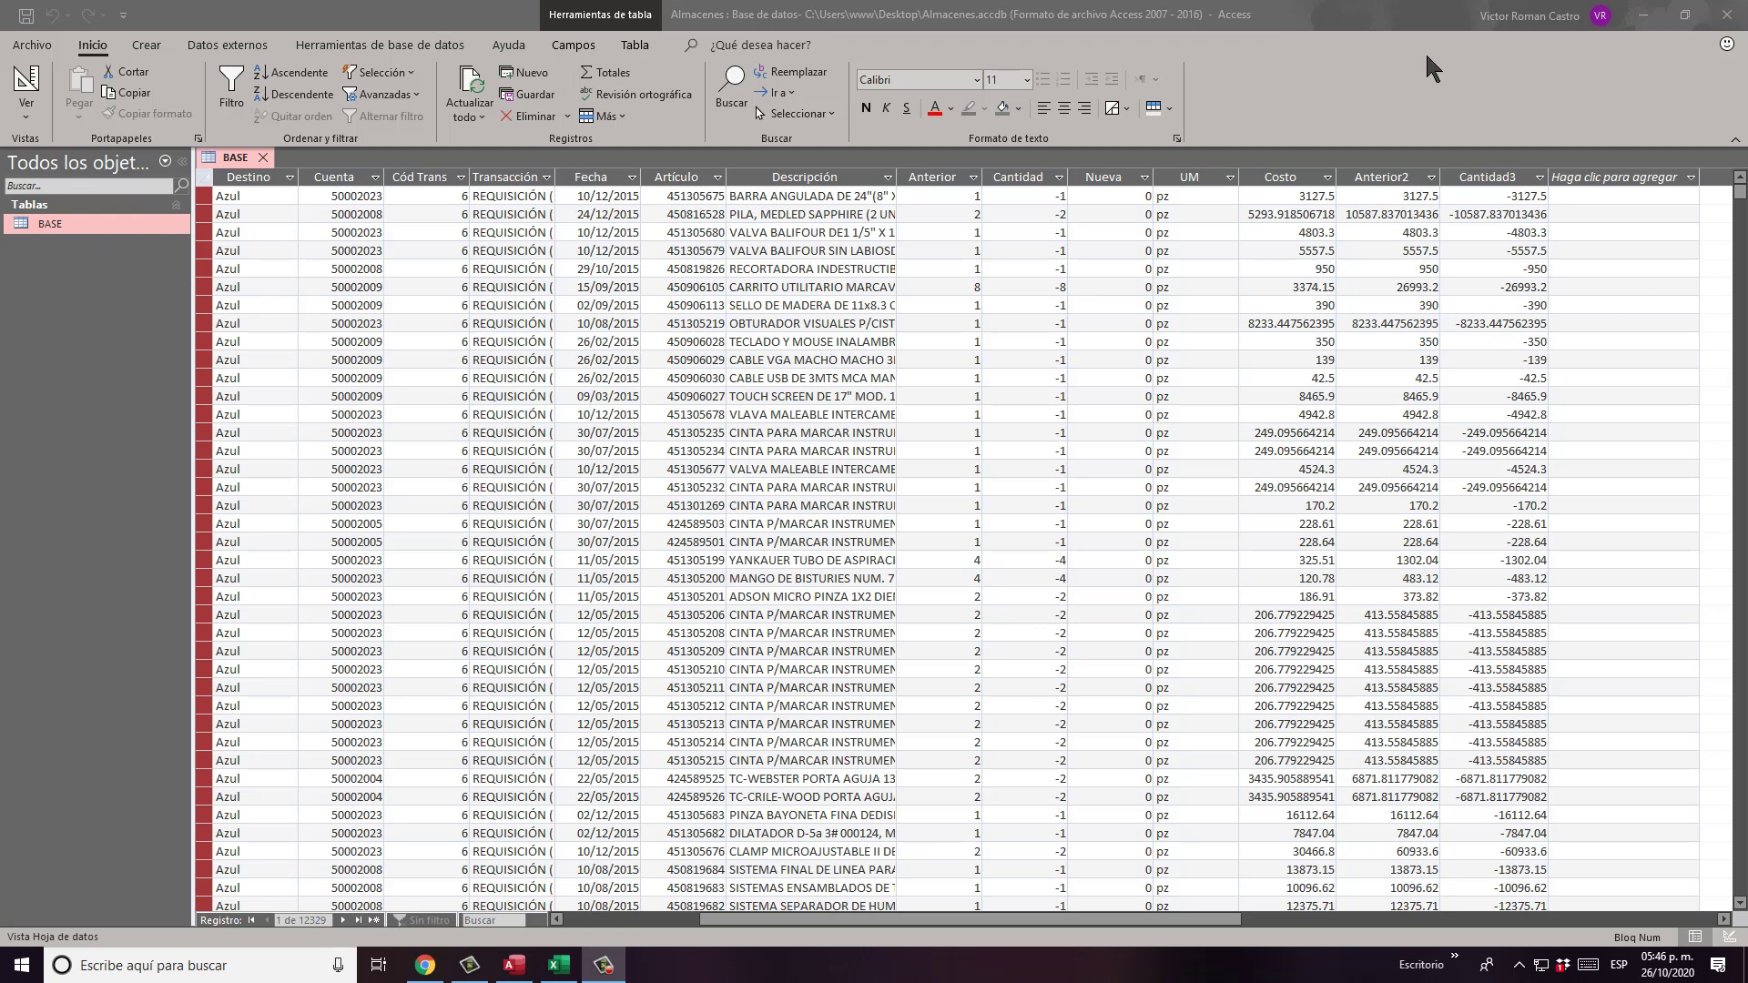
pyautogui.click(145, 45)
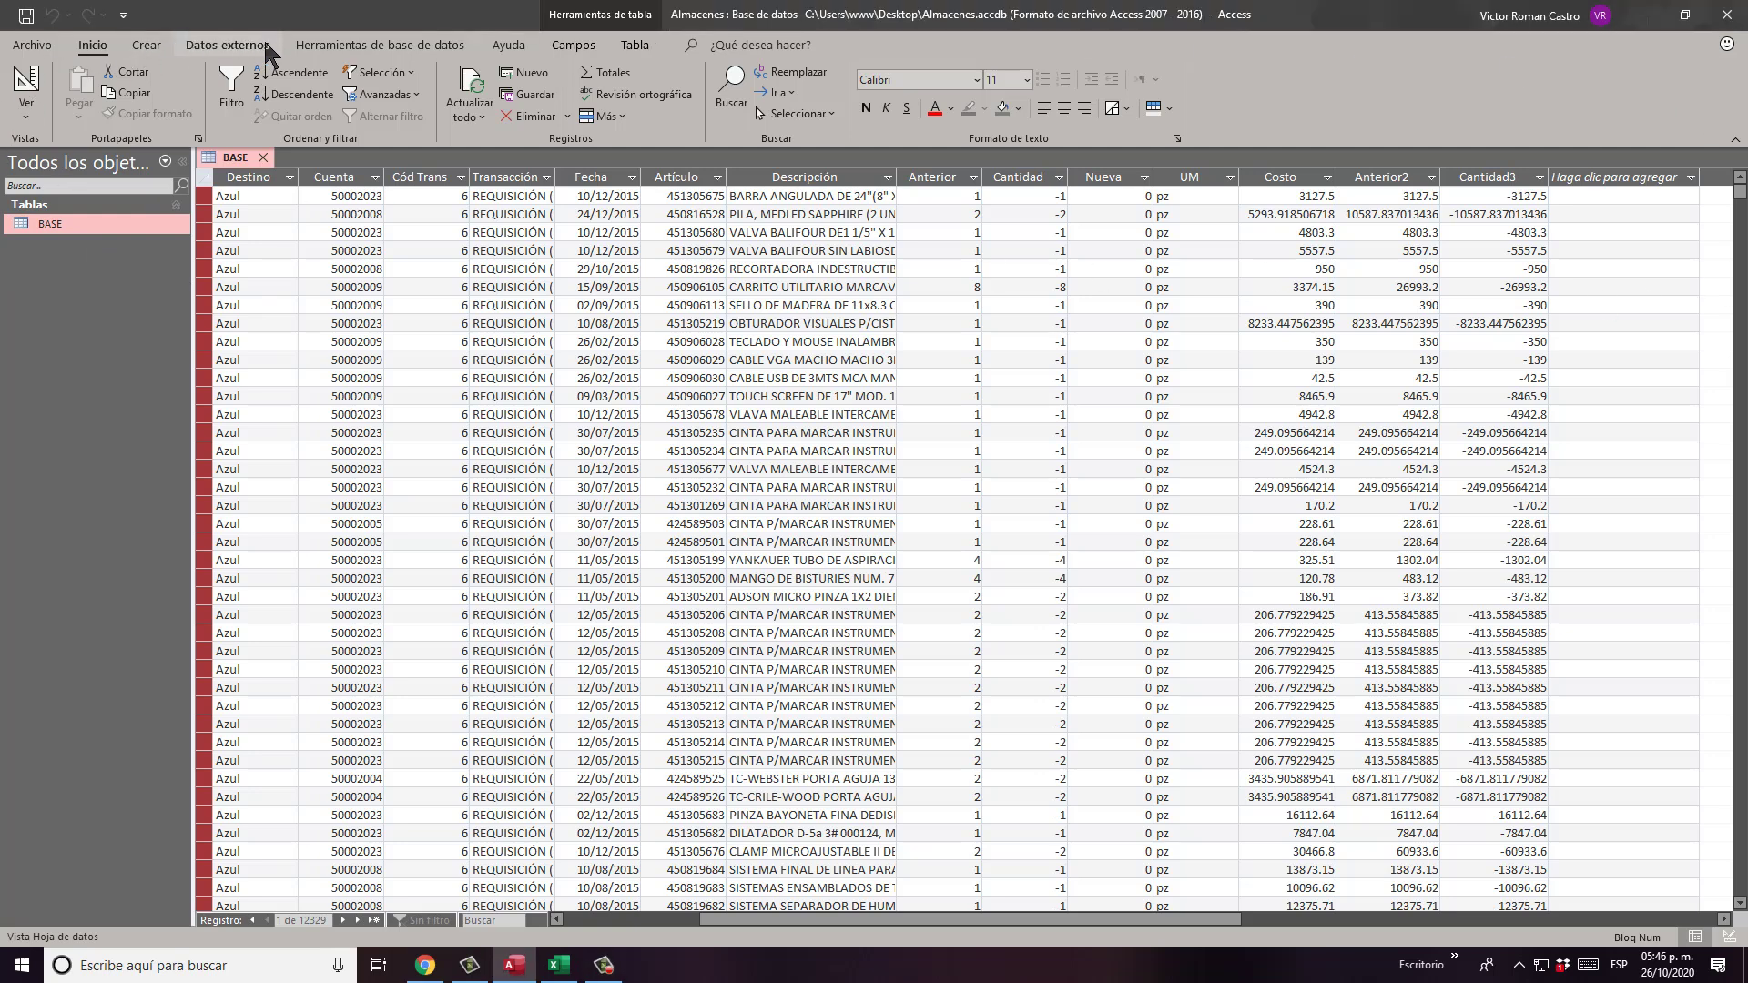
pyautogui.click(228, 45)
pyautogui.click(379, 44)
pyautogui.click(508, 44)
pyautogui.click(575, 43)
pyautogui.click(635, 45)
pyautogui.click(92, 46)
# Step: Examine the BASE table's first columns in Access, including the filter values of Alm, Entidad and Destino
pyautogui.moveTo(727, 921); pyautogui.dragTo(528, 921)
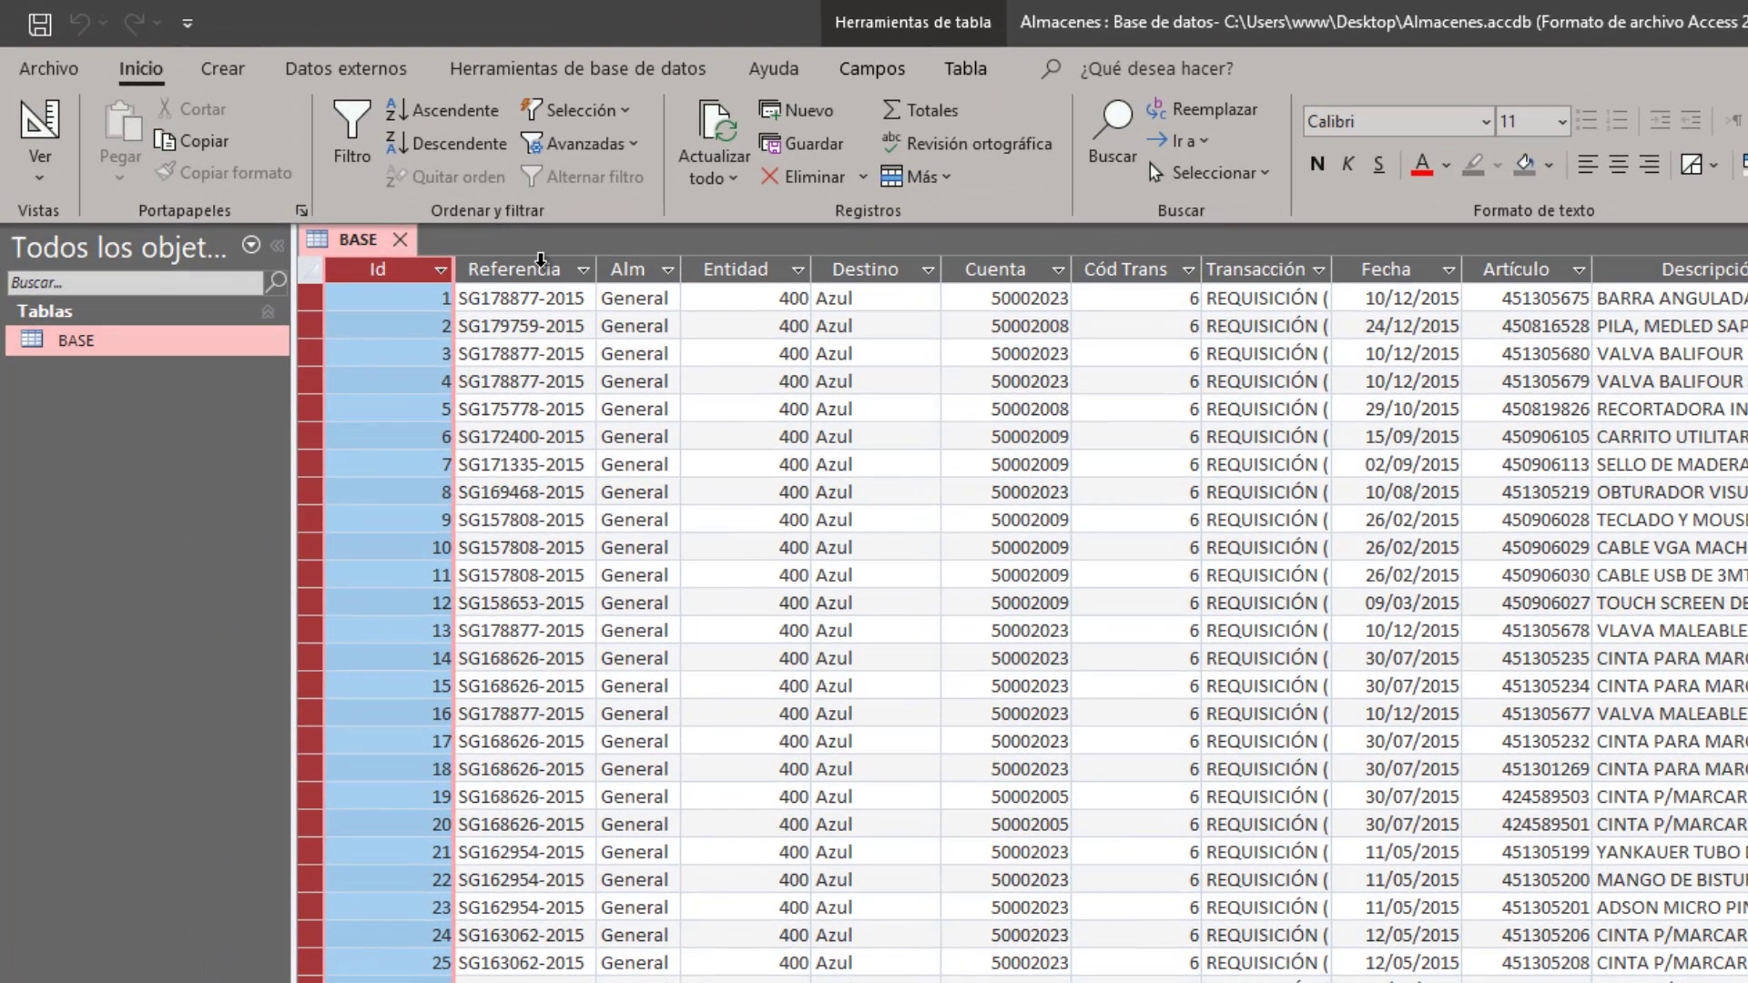
pyautogui.click(446, 223)
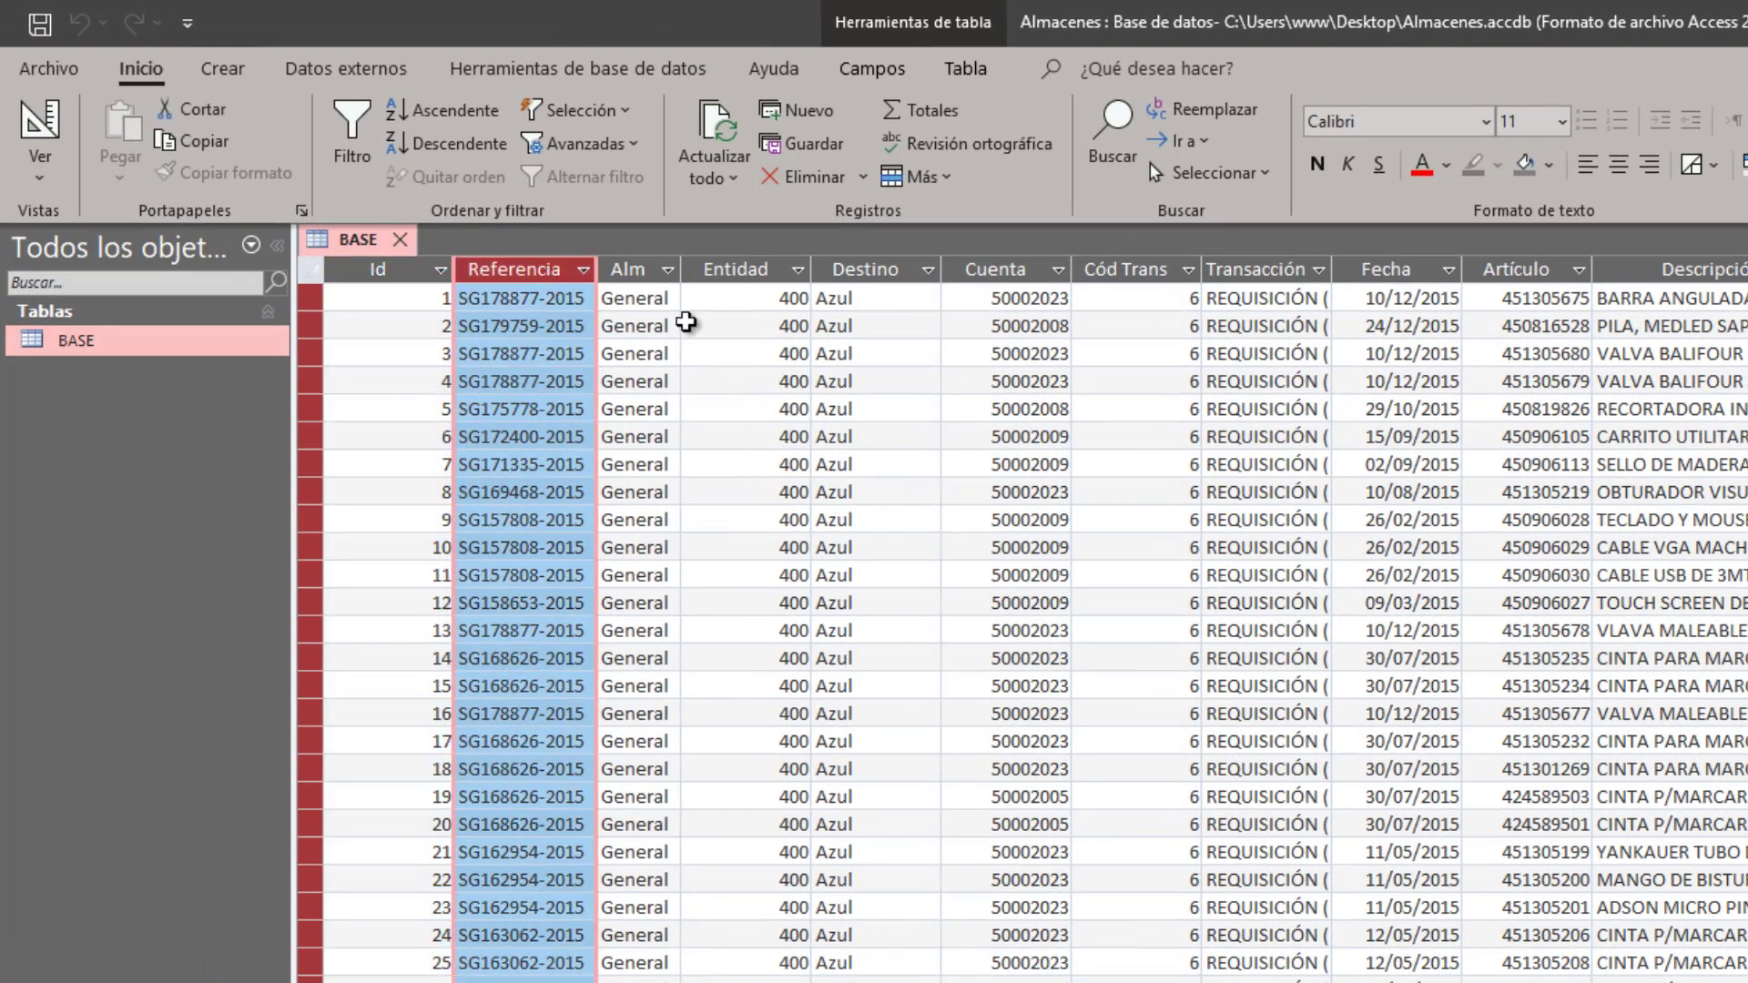
pyautogui.click(669, 269)
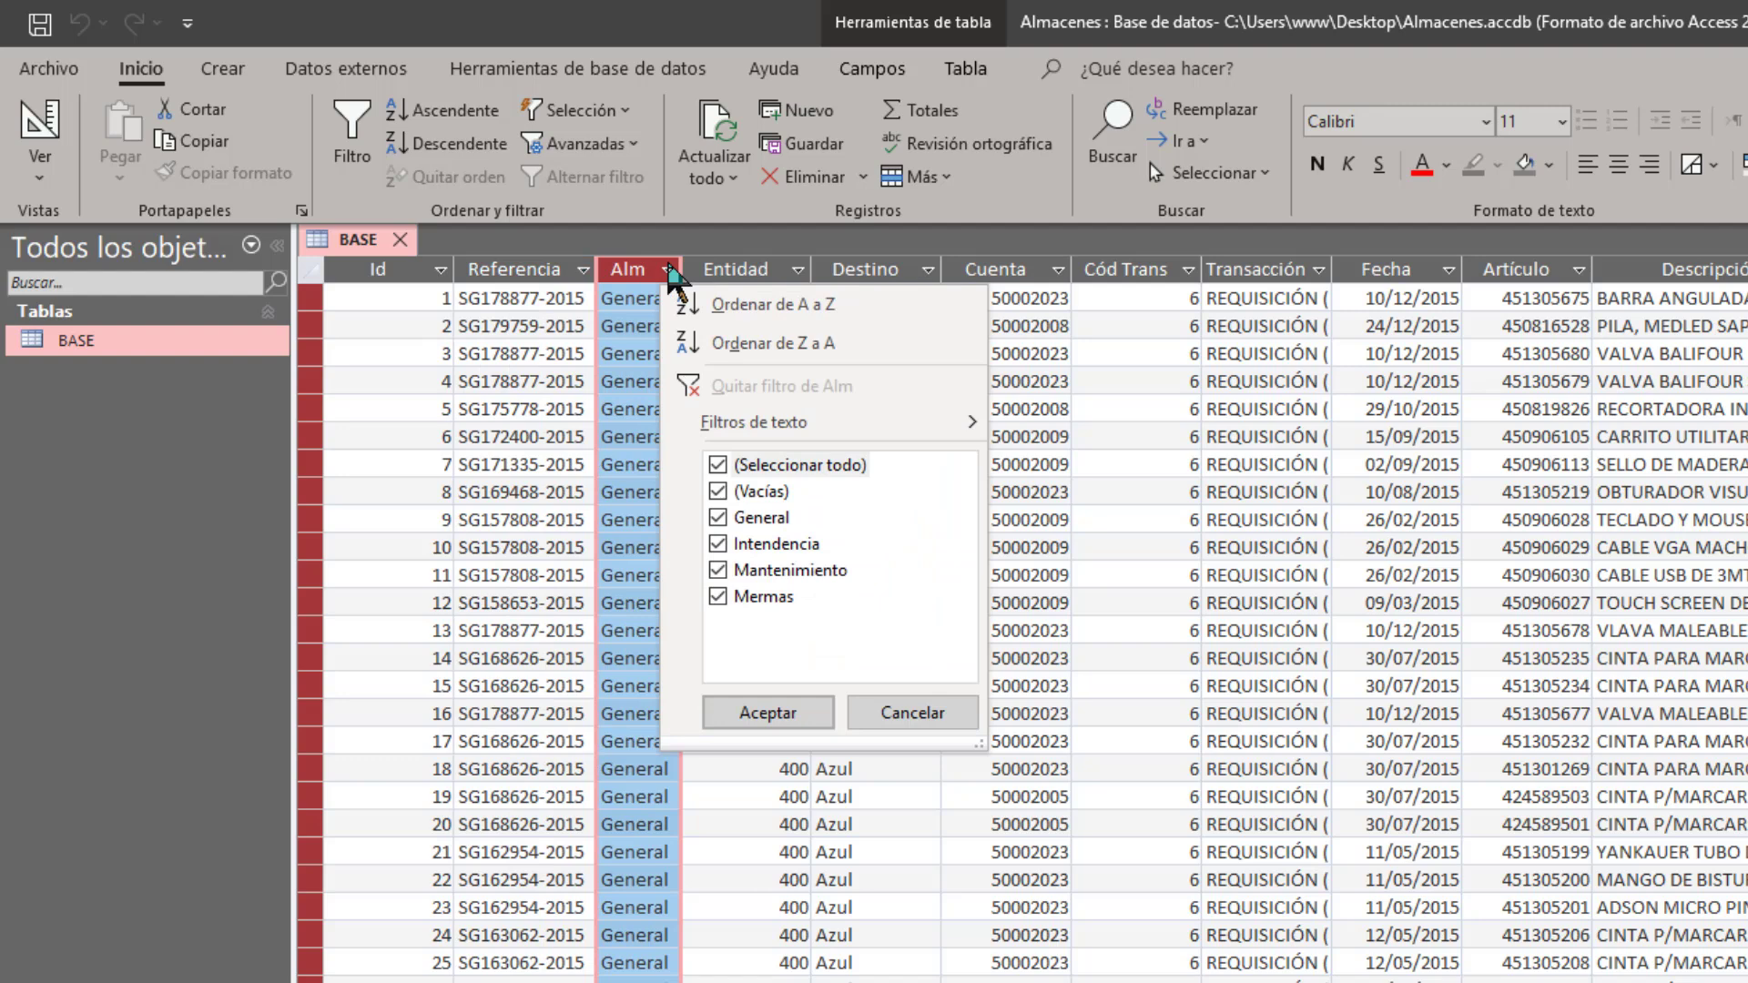
pyautogui.press('Escape')
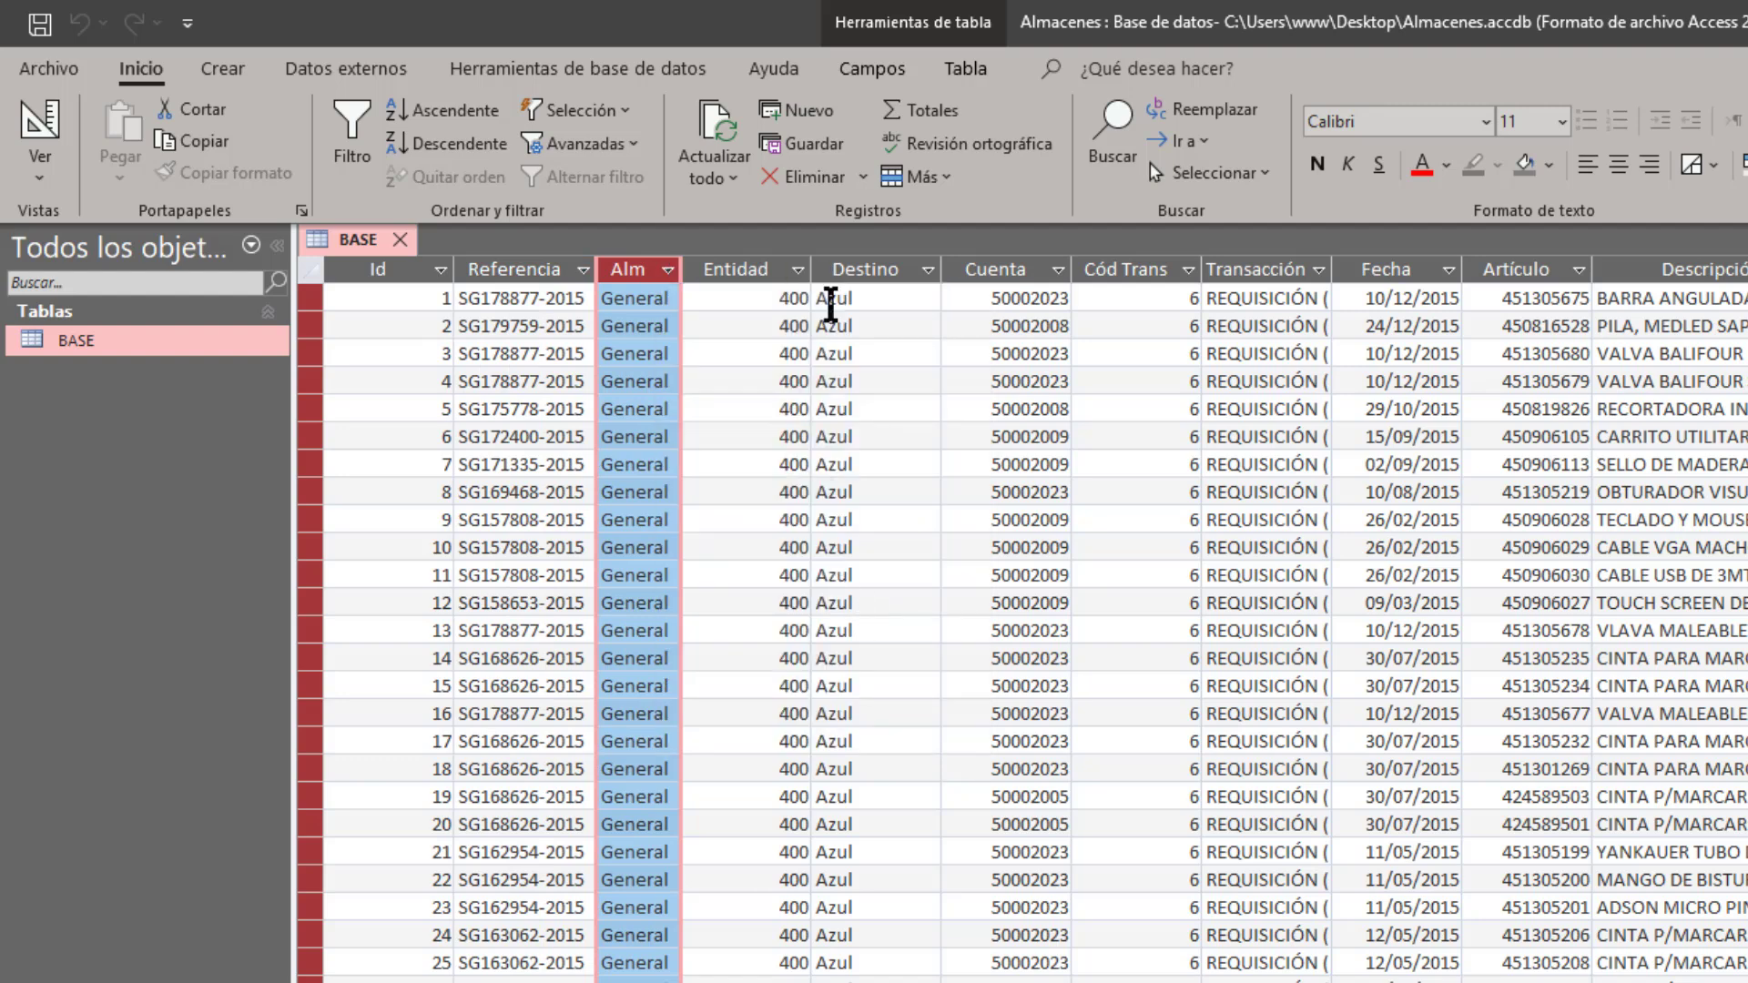
pyautogui.click(799, 269)
pyautogui.press('Escape')
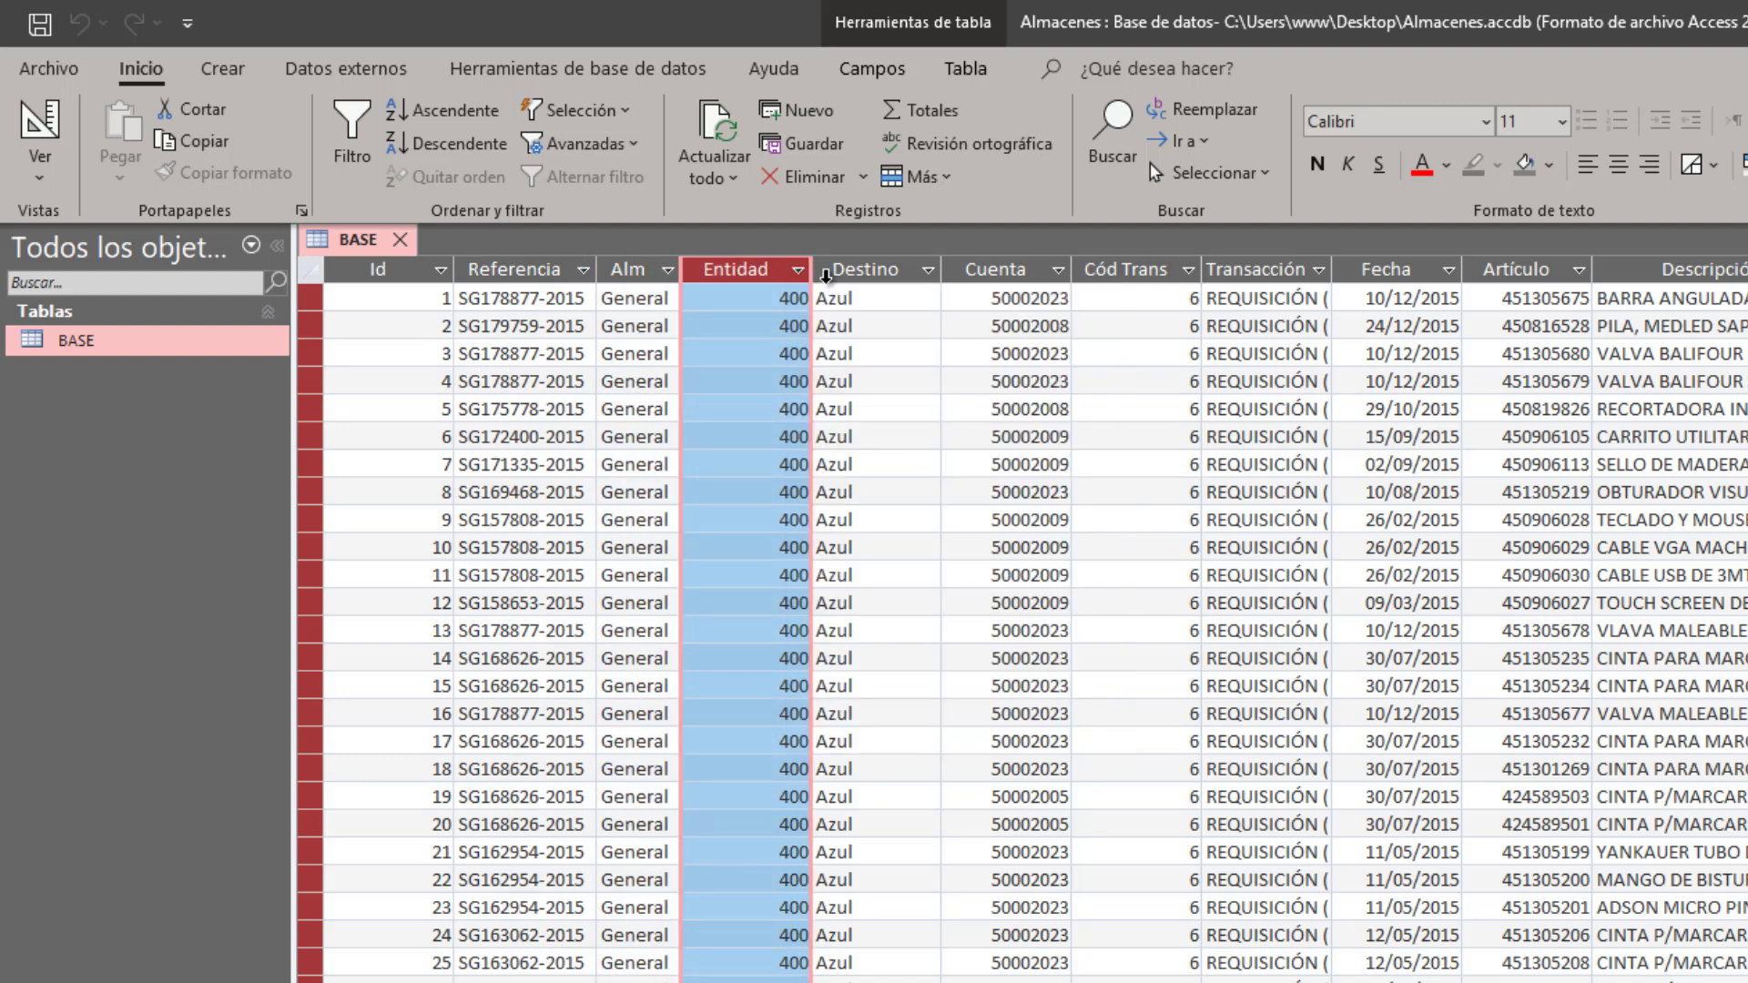
pyautogui.click(934, 273)
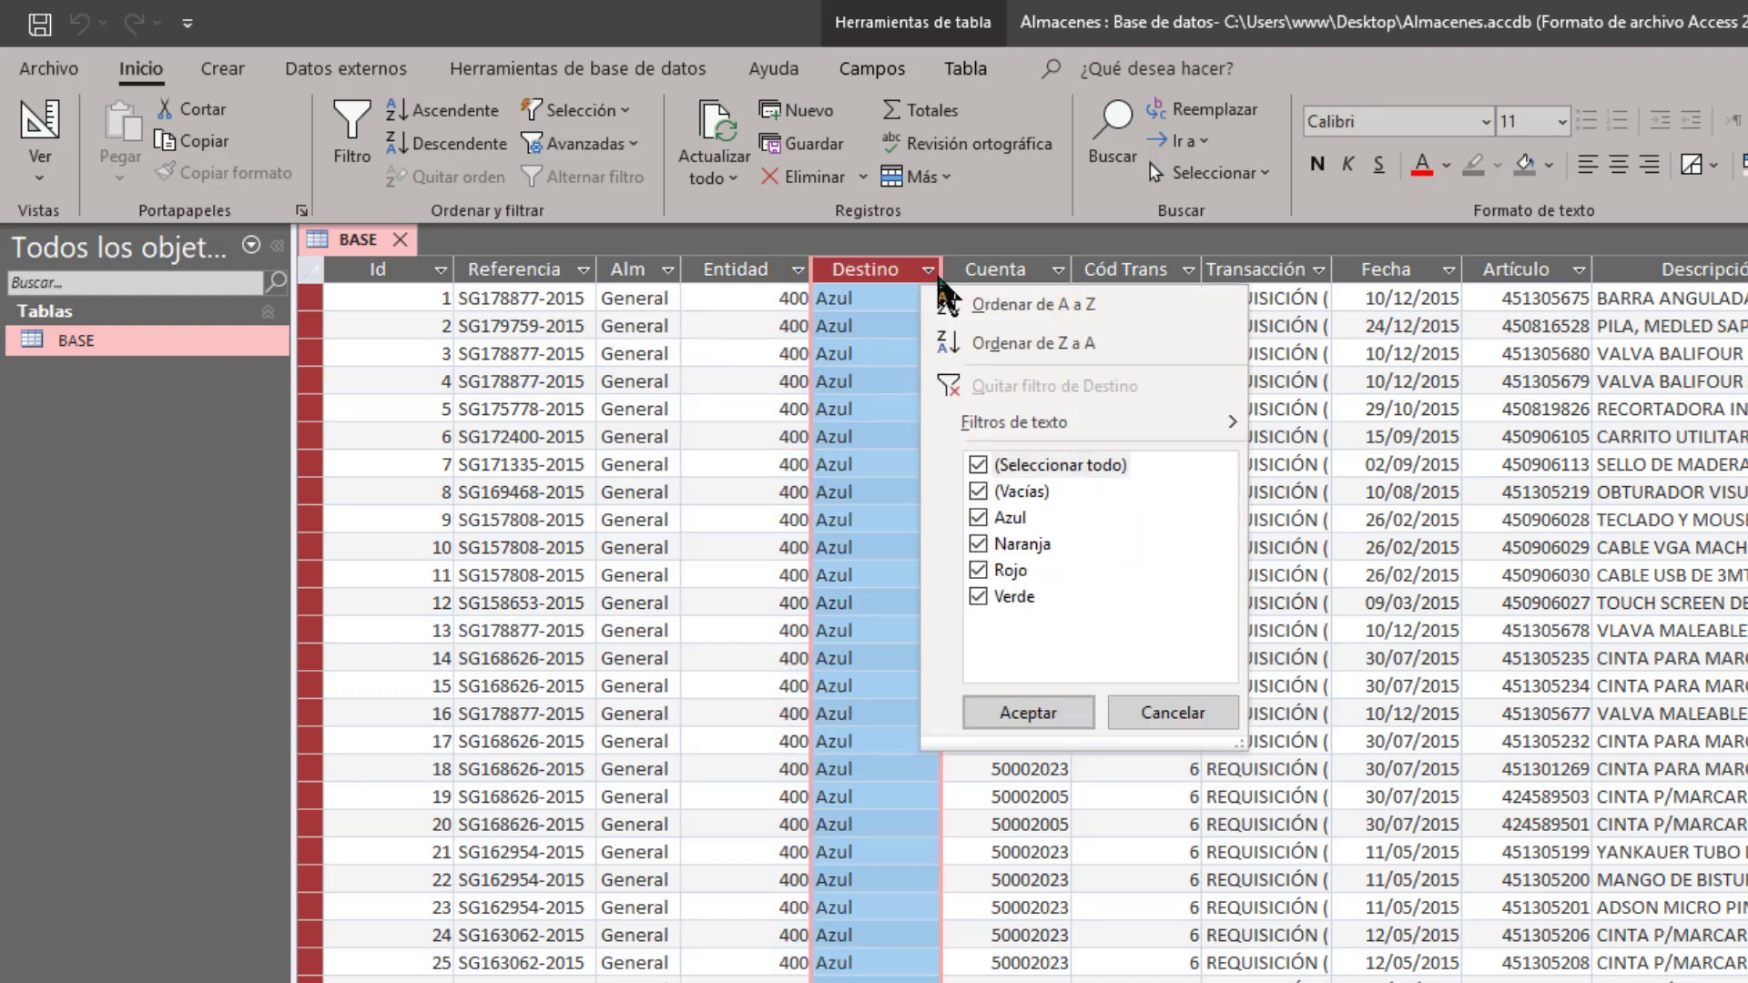
pyautogui.click(934, 273)
pyautogui.click(935, 271)
pyautogui.click(934, 271)
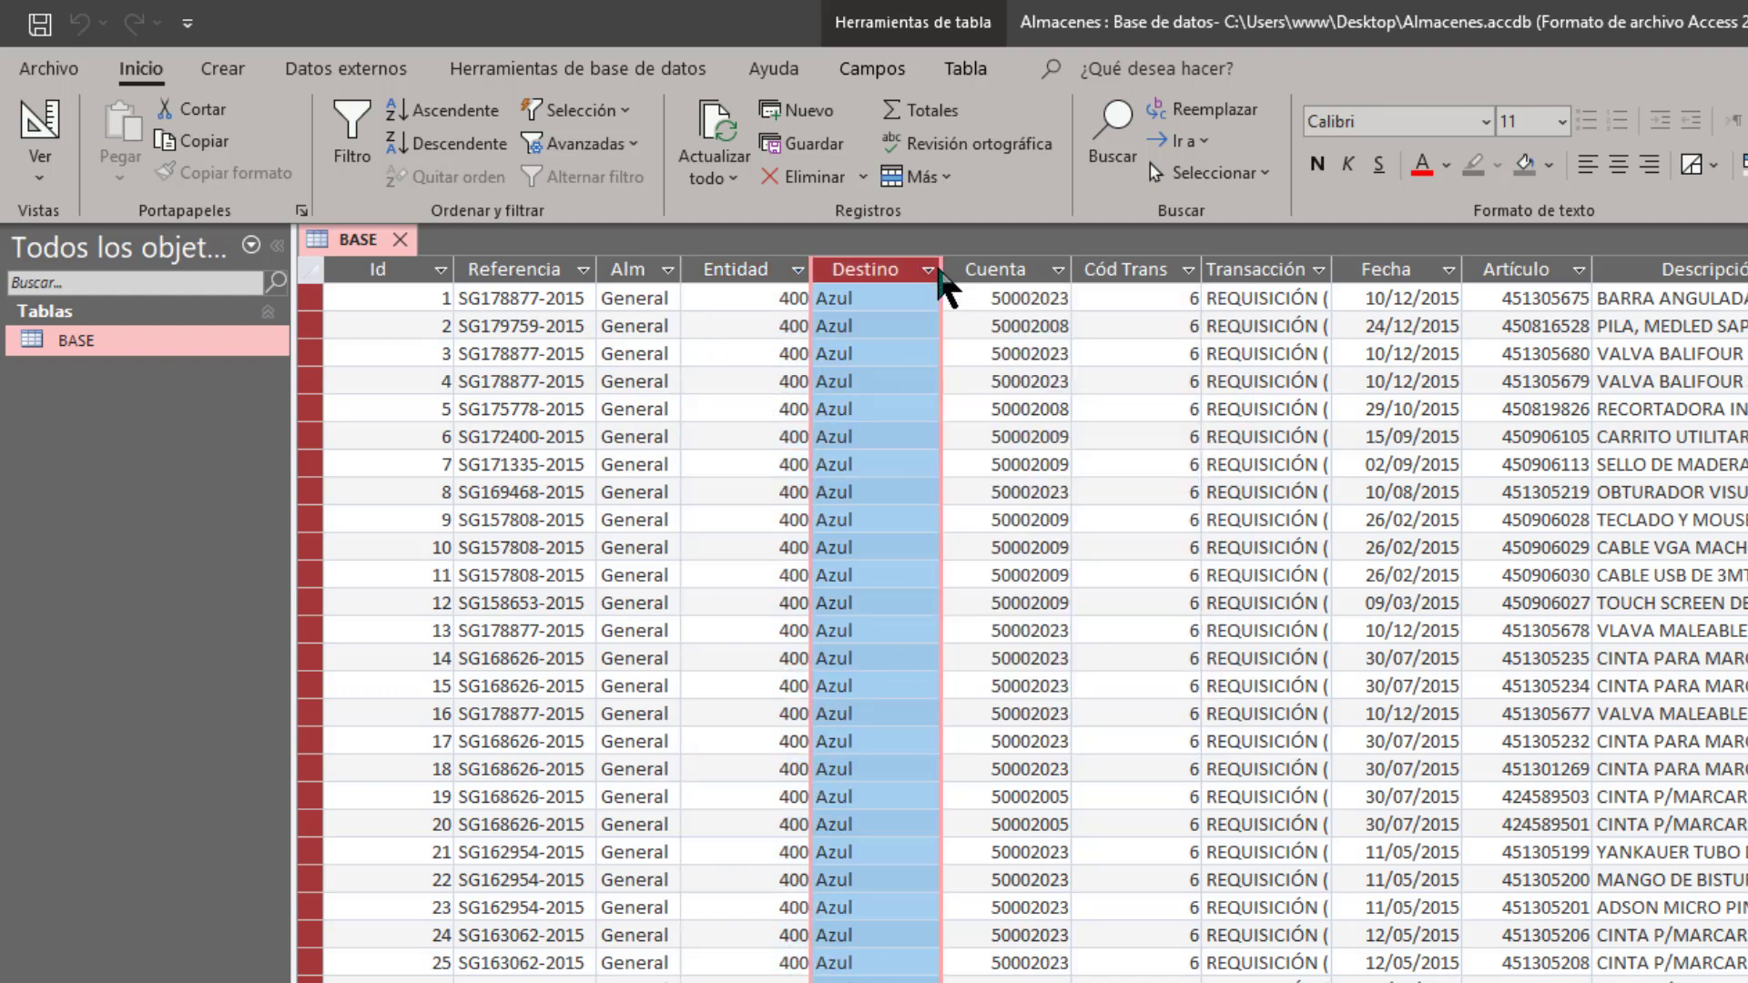
pyautogui.click(939, 272)
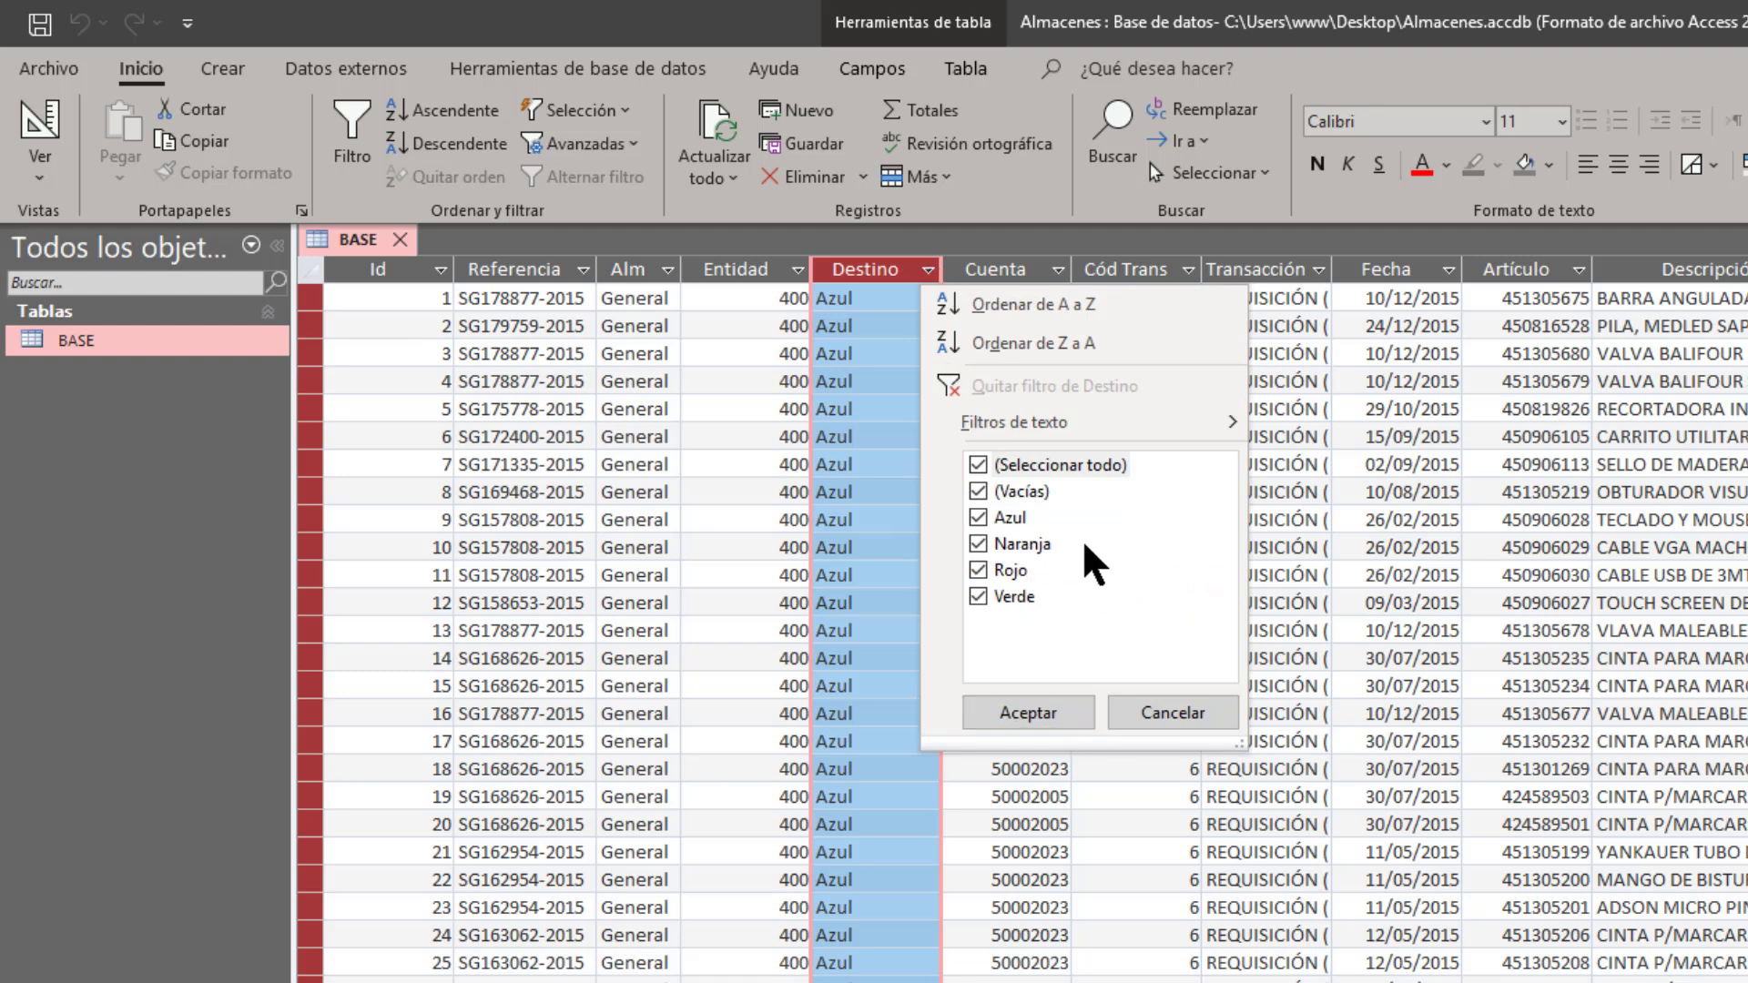
pyautogui.press('Escape')
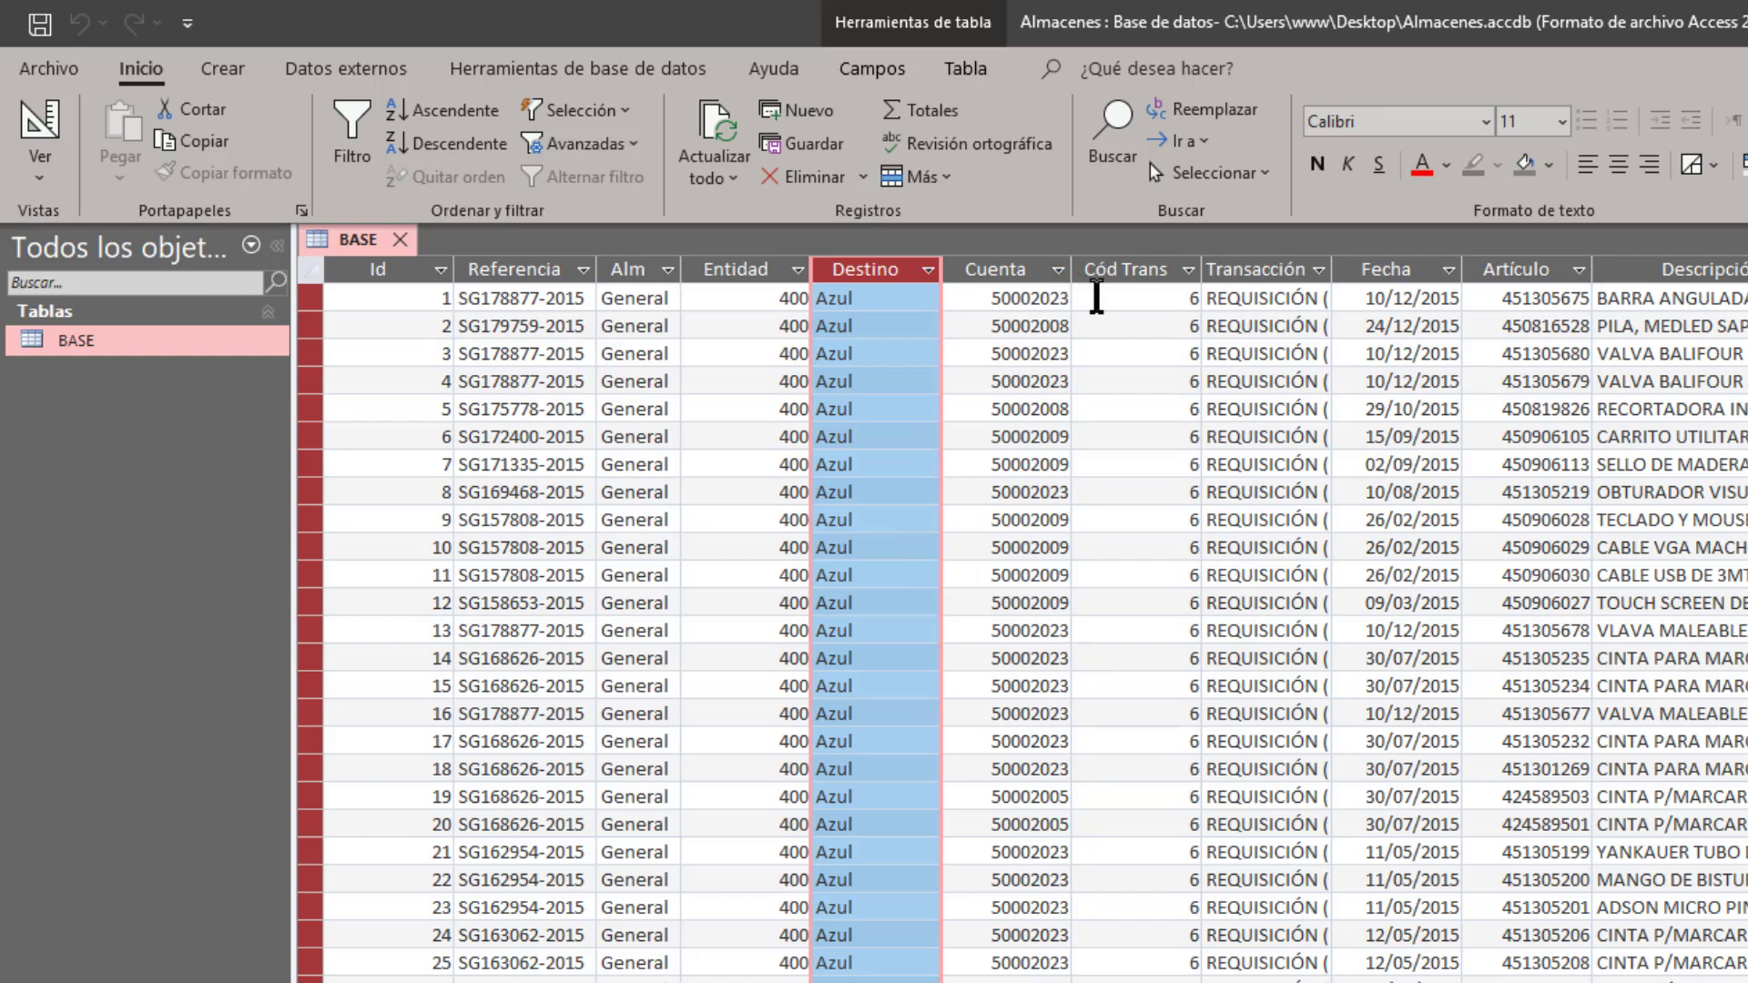
# Step: Widen the Transacción column of the BASE table to fit its full text and review the remaining columns through Cantidad3
pyautogui.moveTo(1331, 269); pyautogui.dragTo(1482, 269)
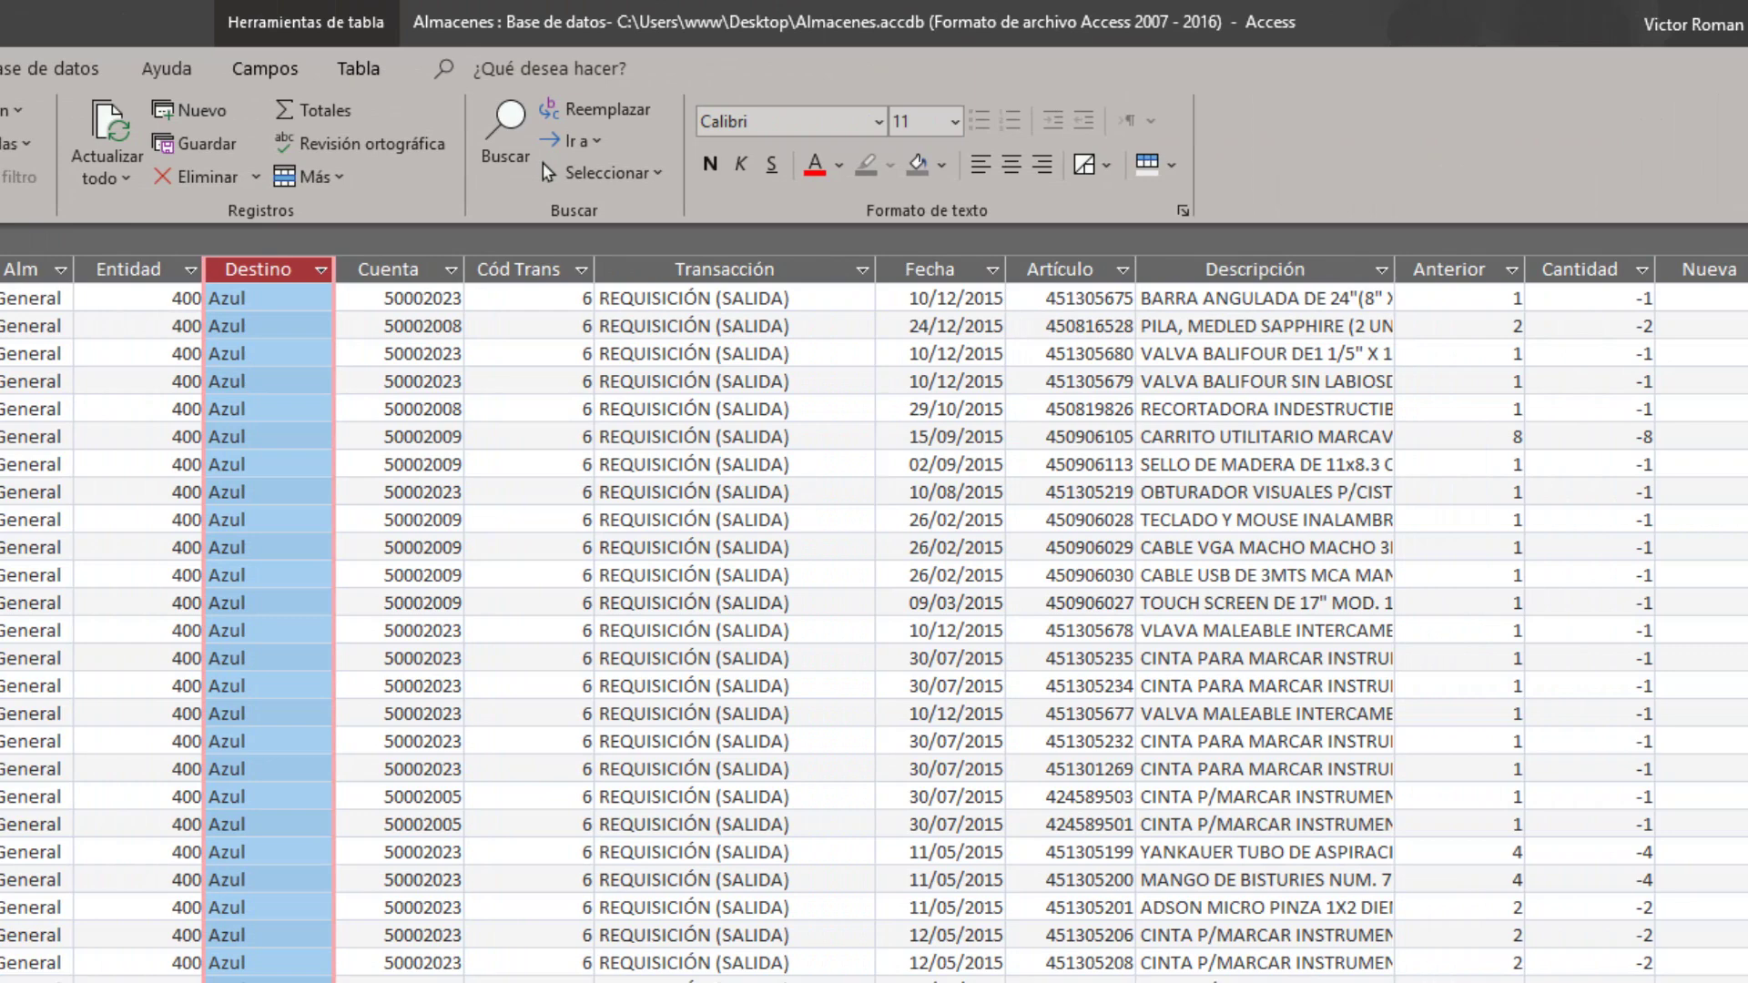
pyautogui.hscroll(3, 874, 619)
pyautogui.hscroll(3, 543, 162)
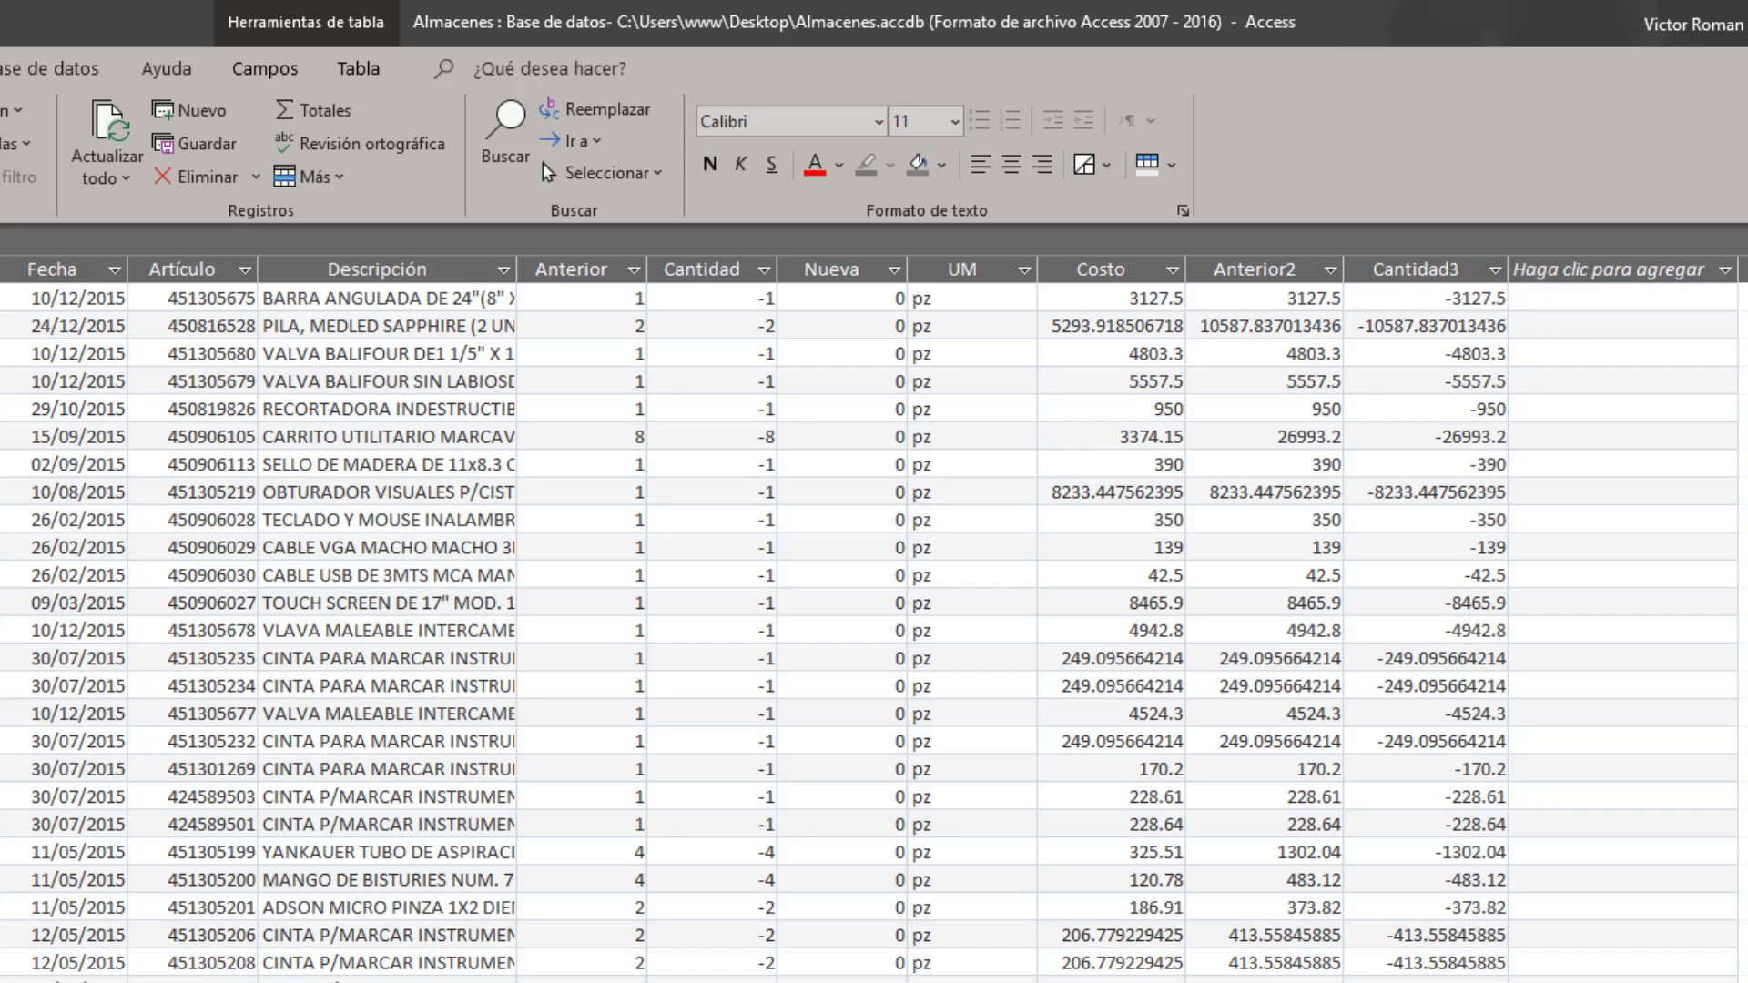
pyautogui.hscroll(-5, 874, 619)
pyautogui.hscroll(10, 874, 619)
pyautogui.hscroll(-10, 874, 619)
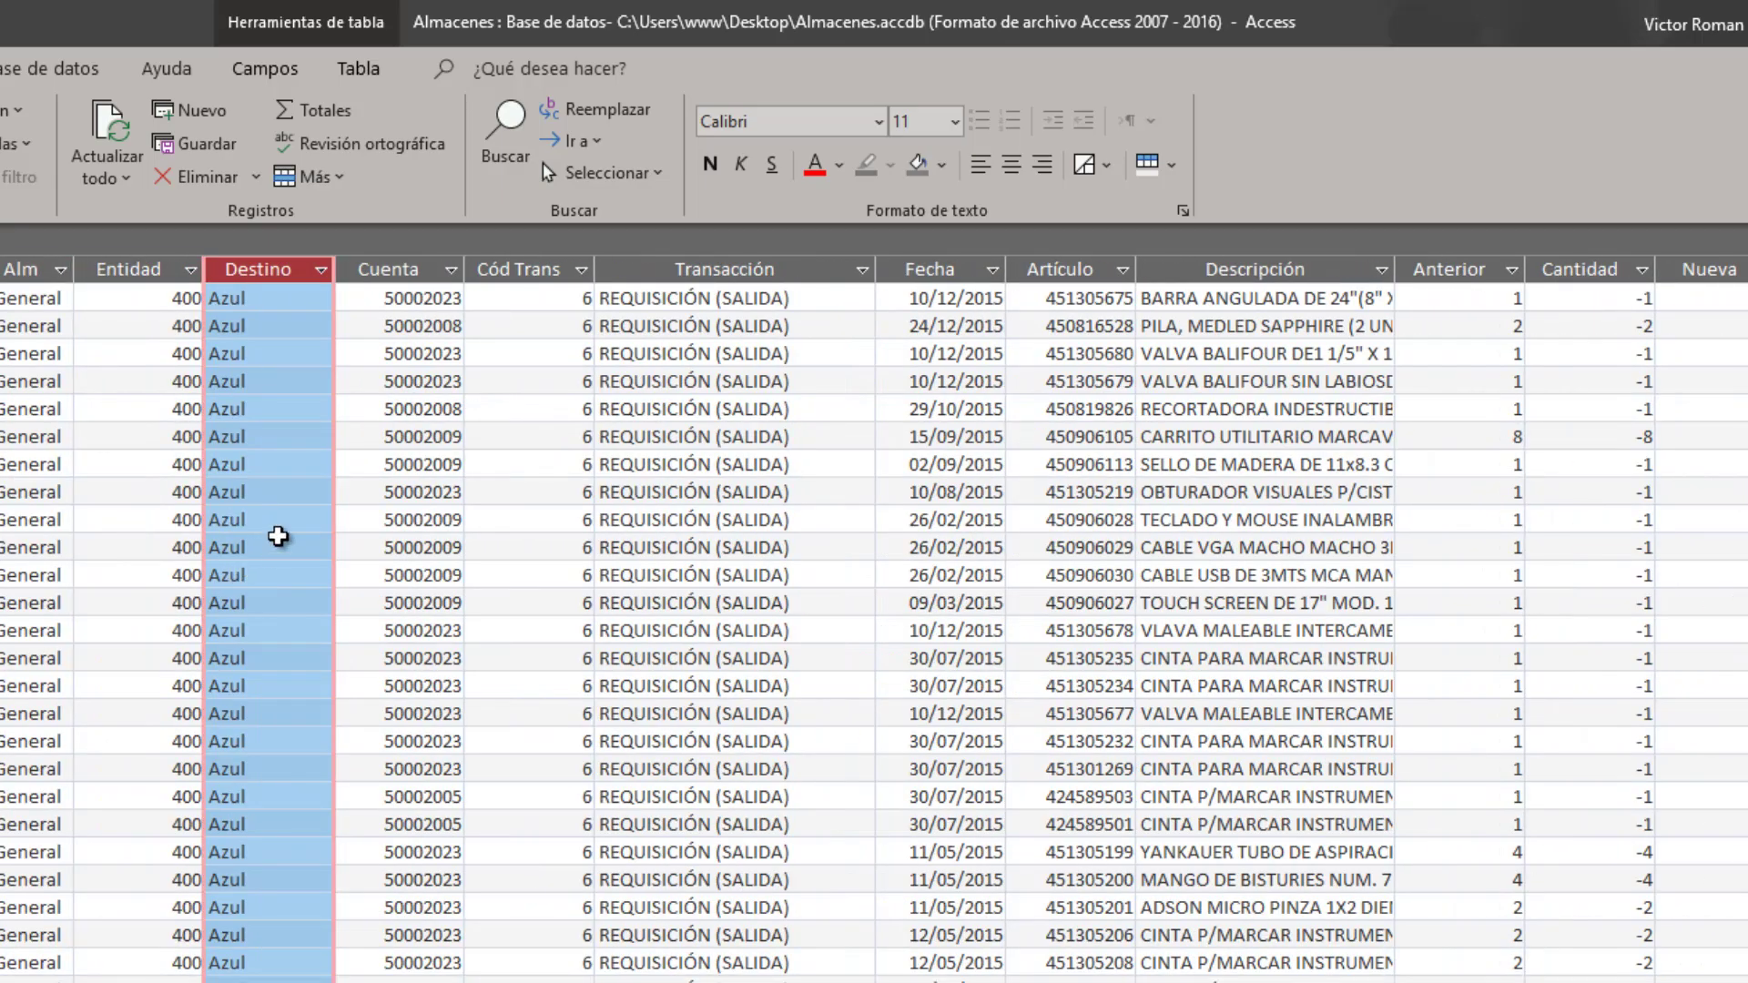
pyautogui.click(280, 539)
pyautogui.click(364, 602)
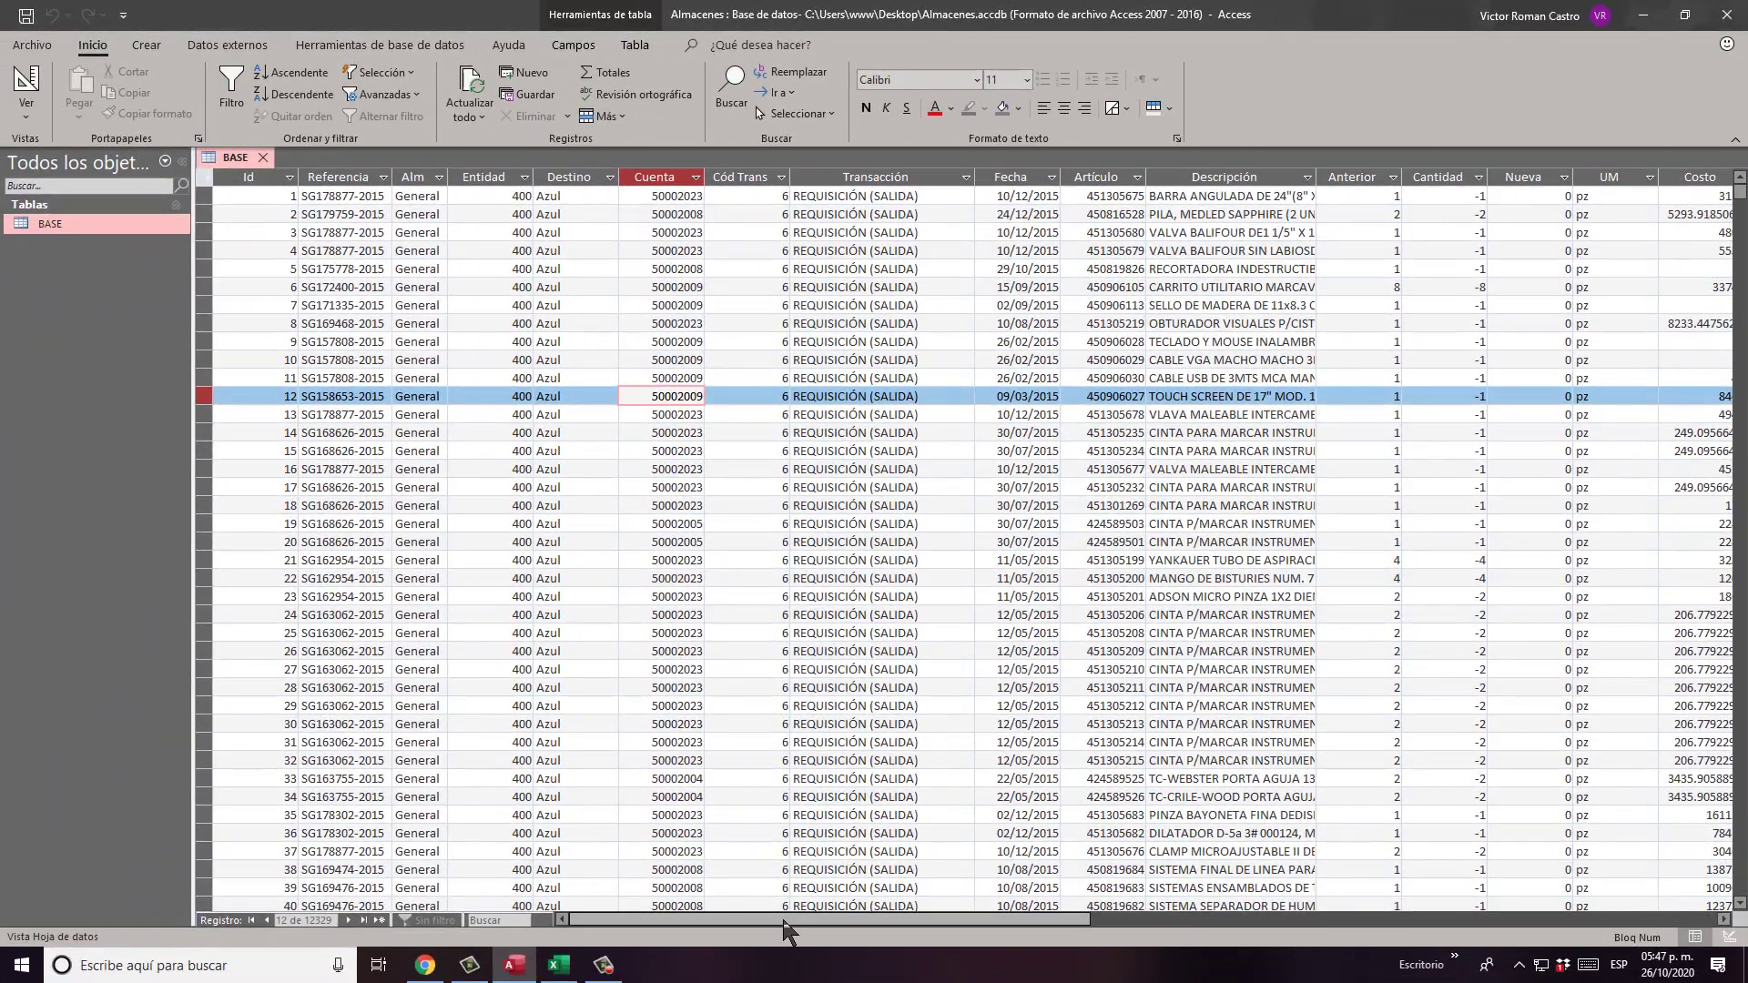
pyautogui.moveTo(783, 926); pyautogui.dragTo(651, 924)
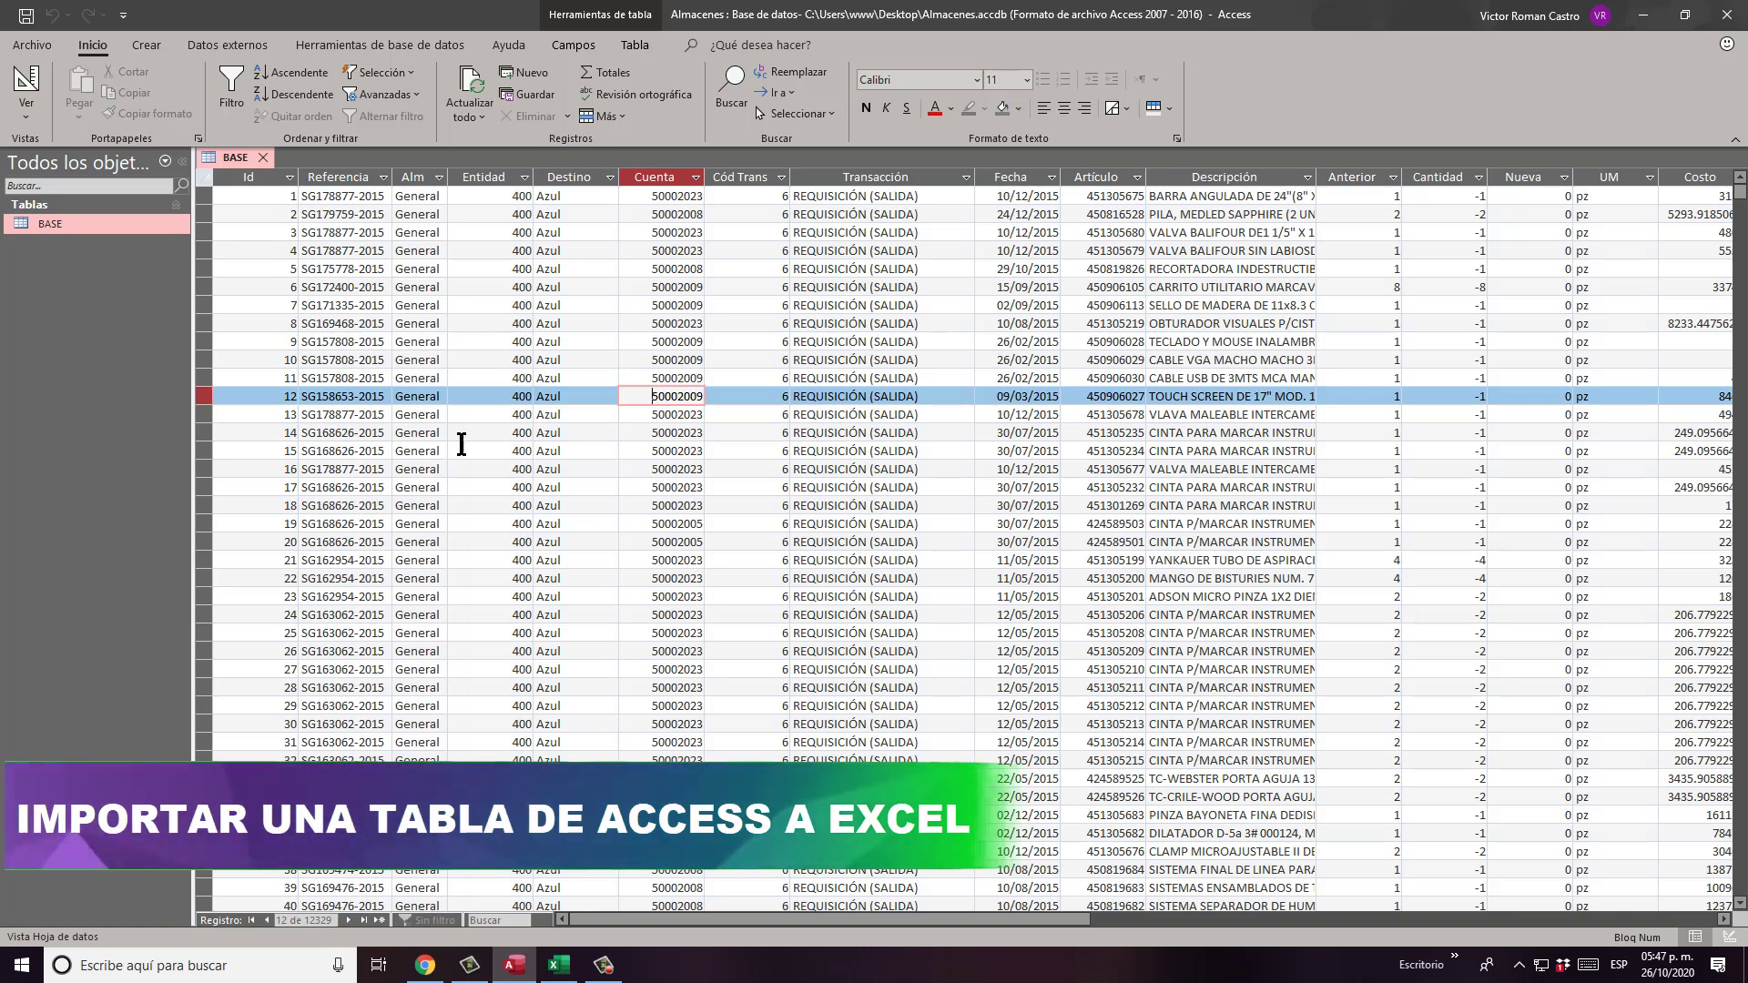
# Step: Close the Almacenes database in Access and return to the blank Excel workbook
pyautogui.click(1725, 15)
pyautogui.click(870, 528)
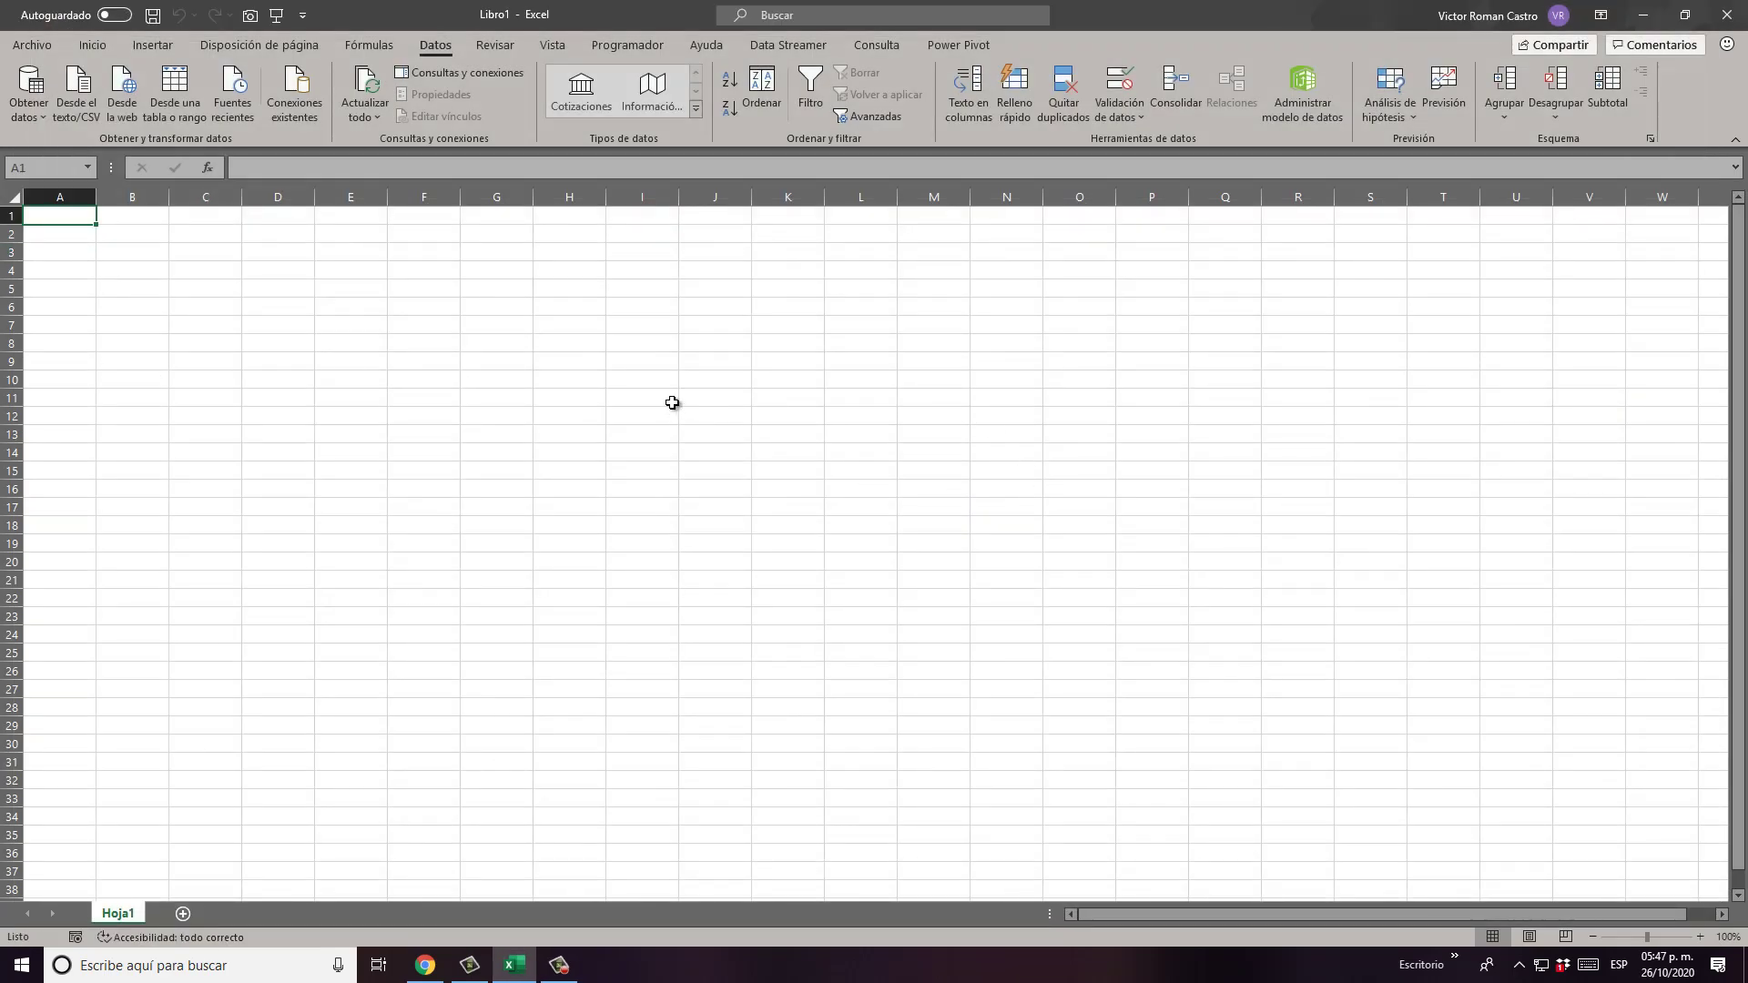
pyautogui.click(93, 46)
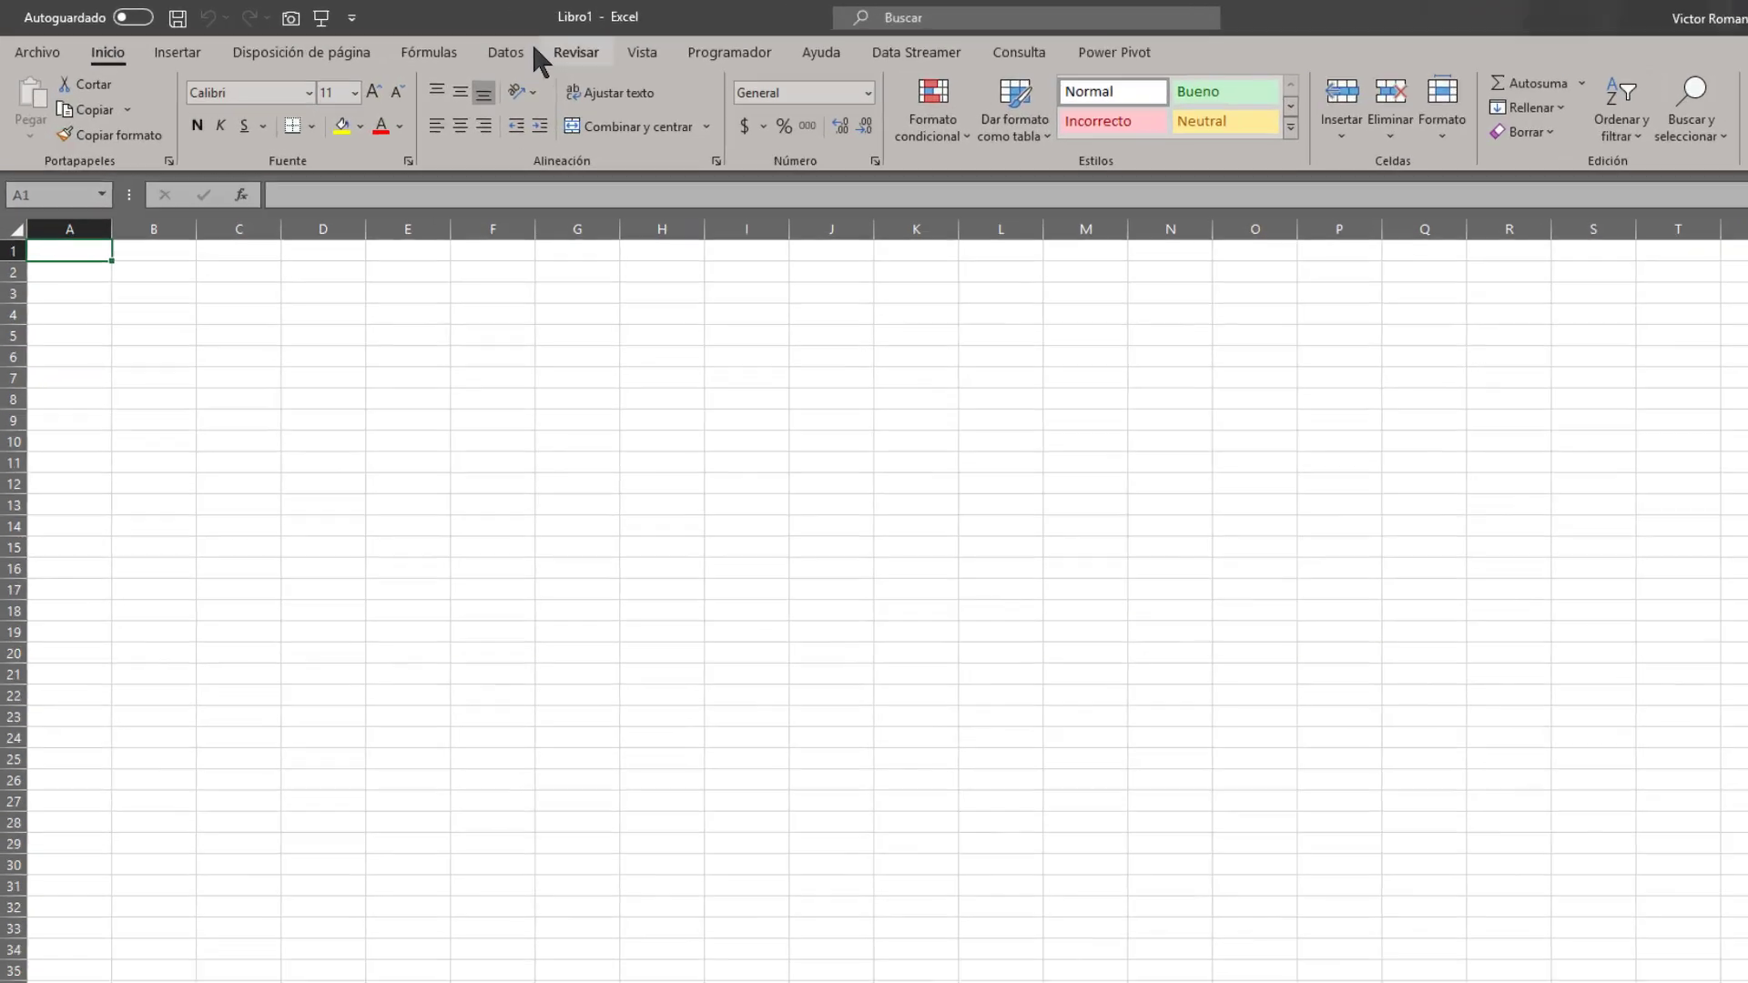
# Step: Import Almacenes.accdb from the Desktop folder as an Access database source
pyautogui.click(435, 46)
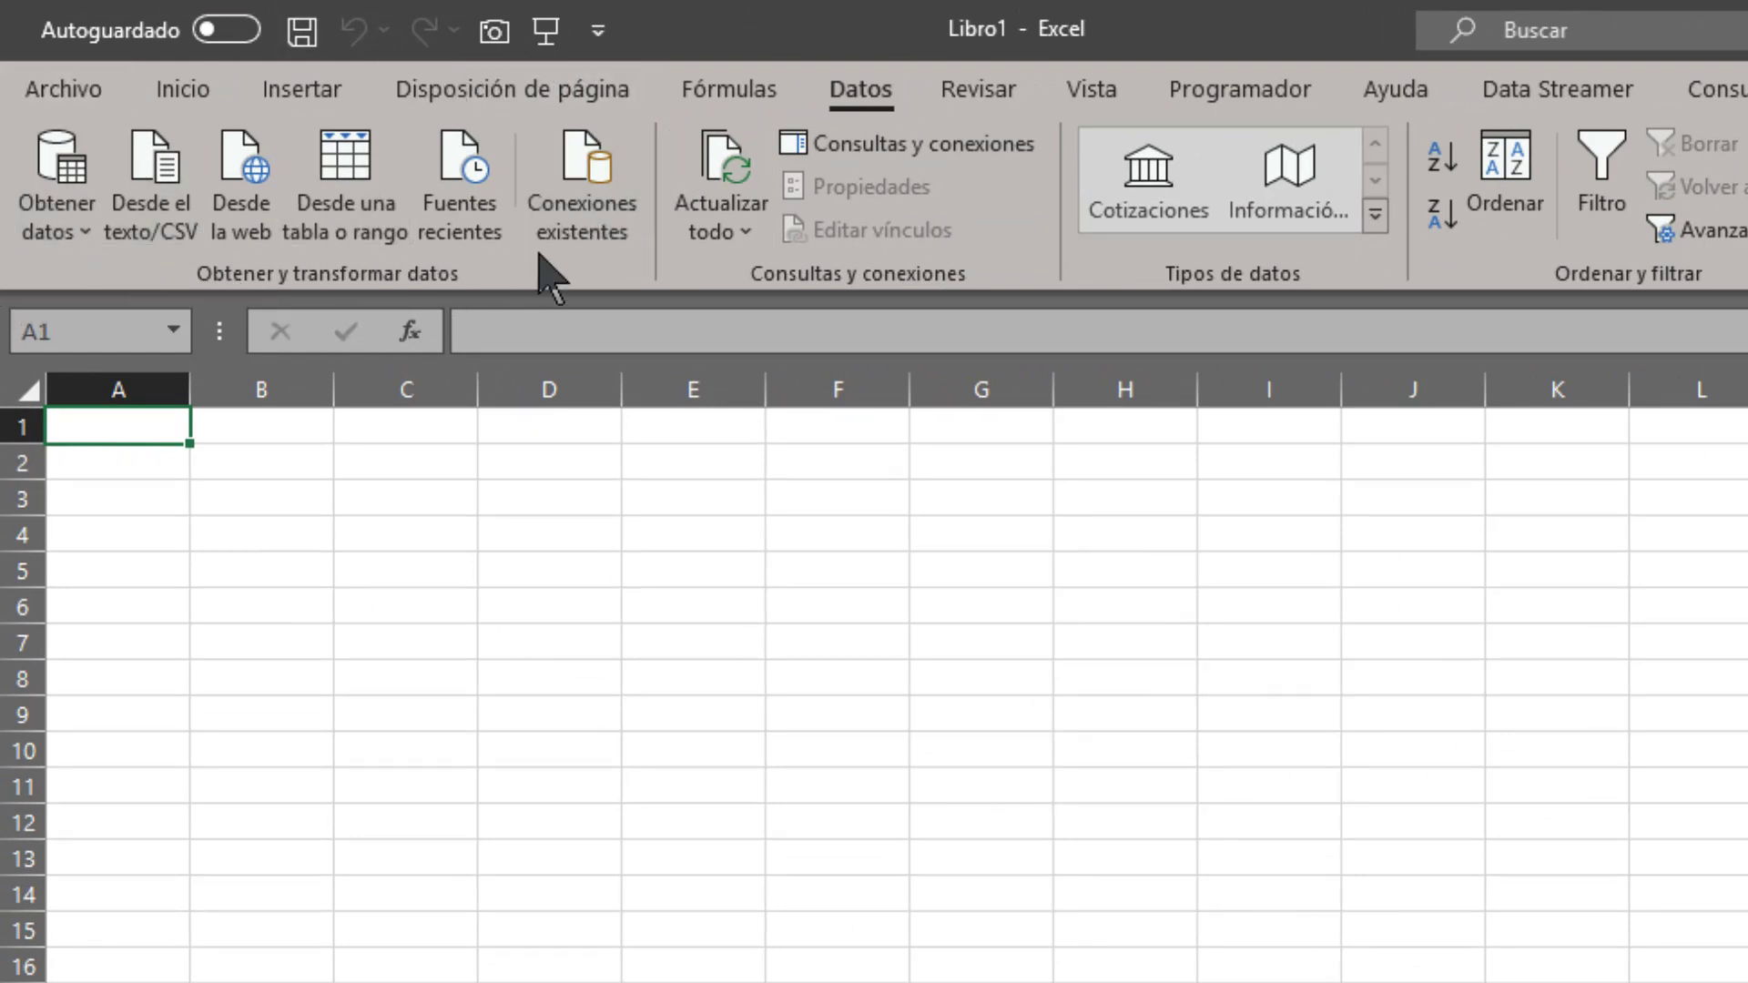
pyautogui.click(62, 239)
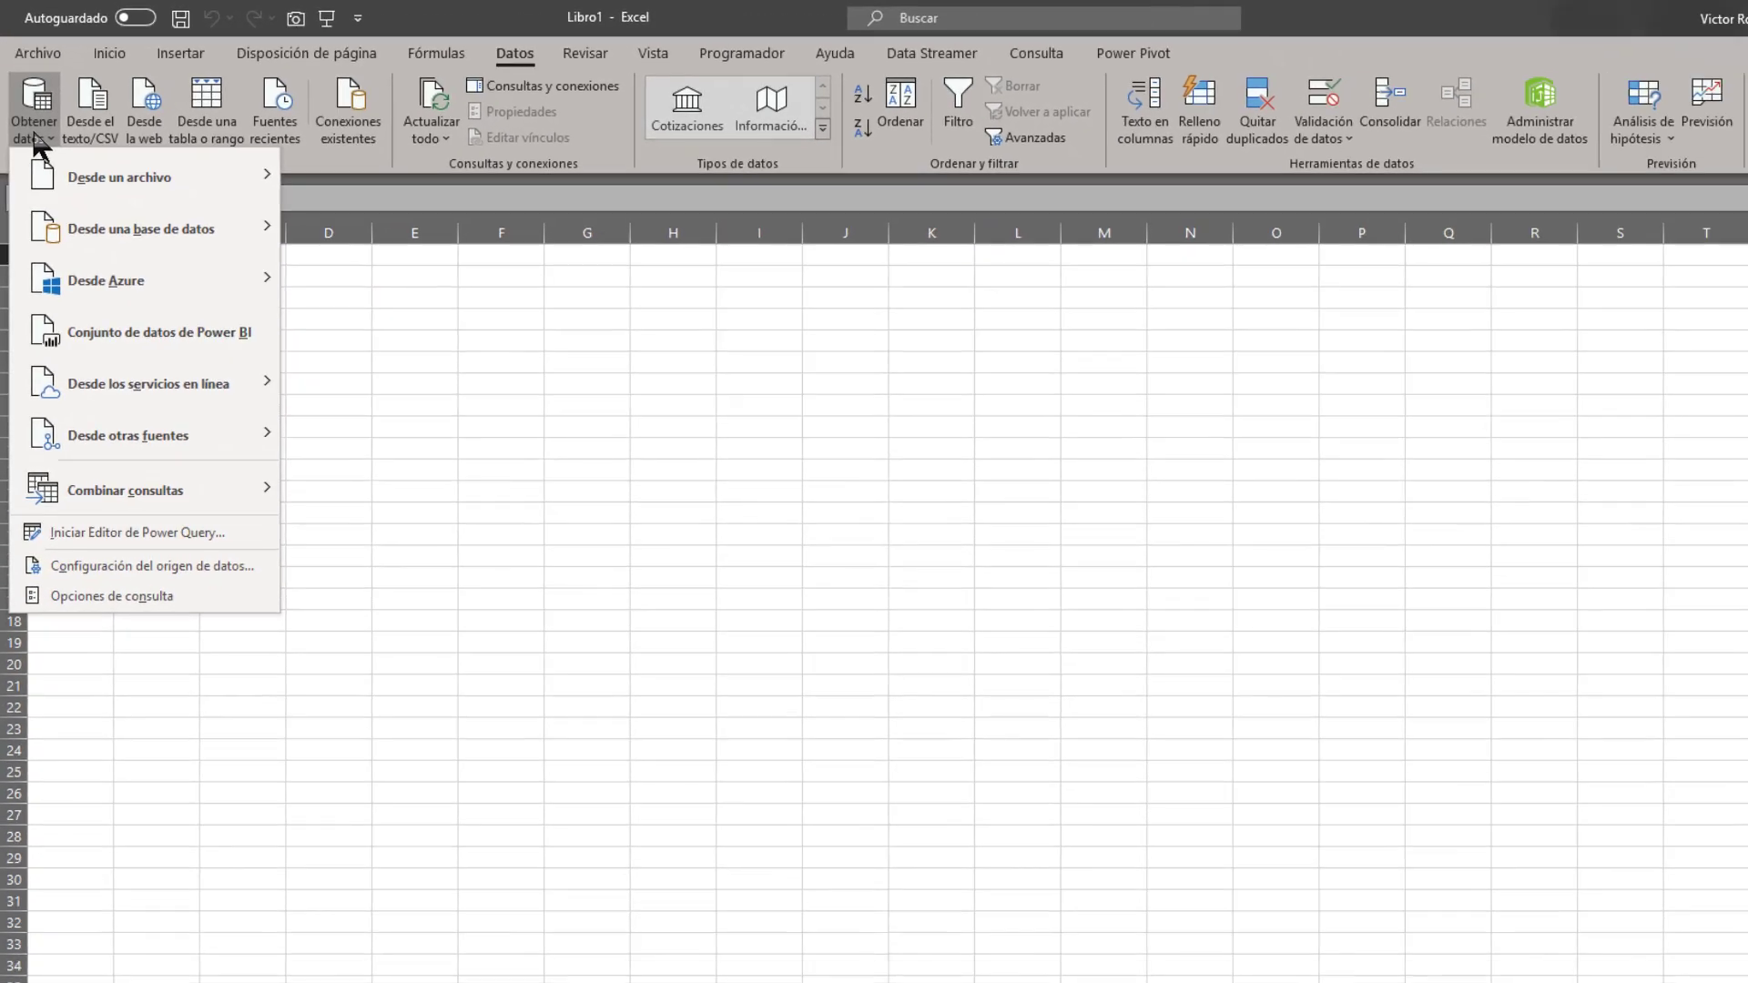
pyautogui.moveTo(124, 179)
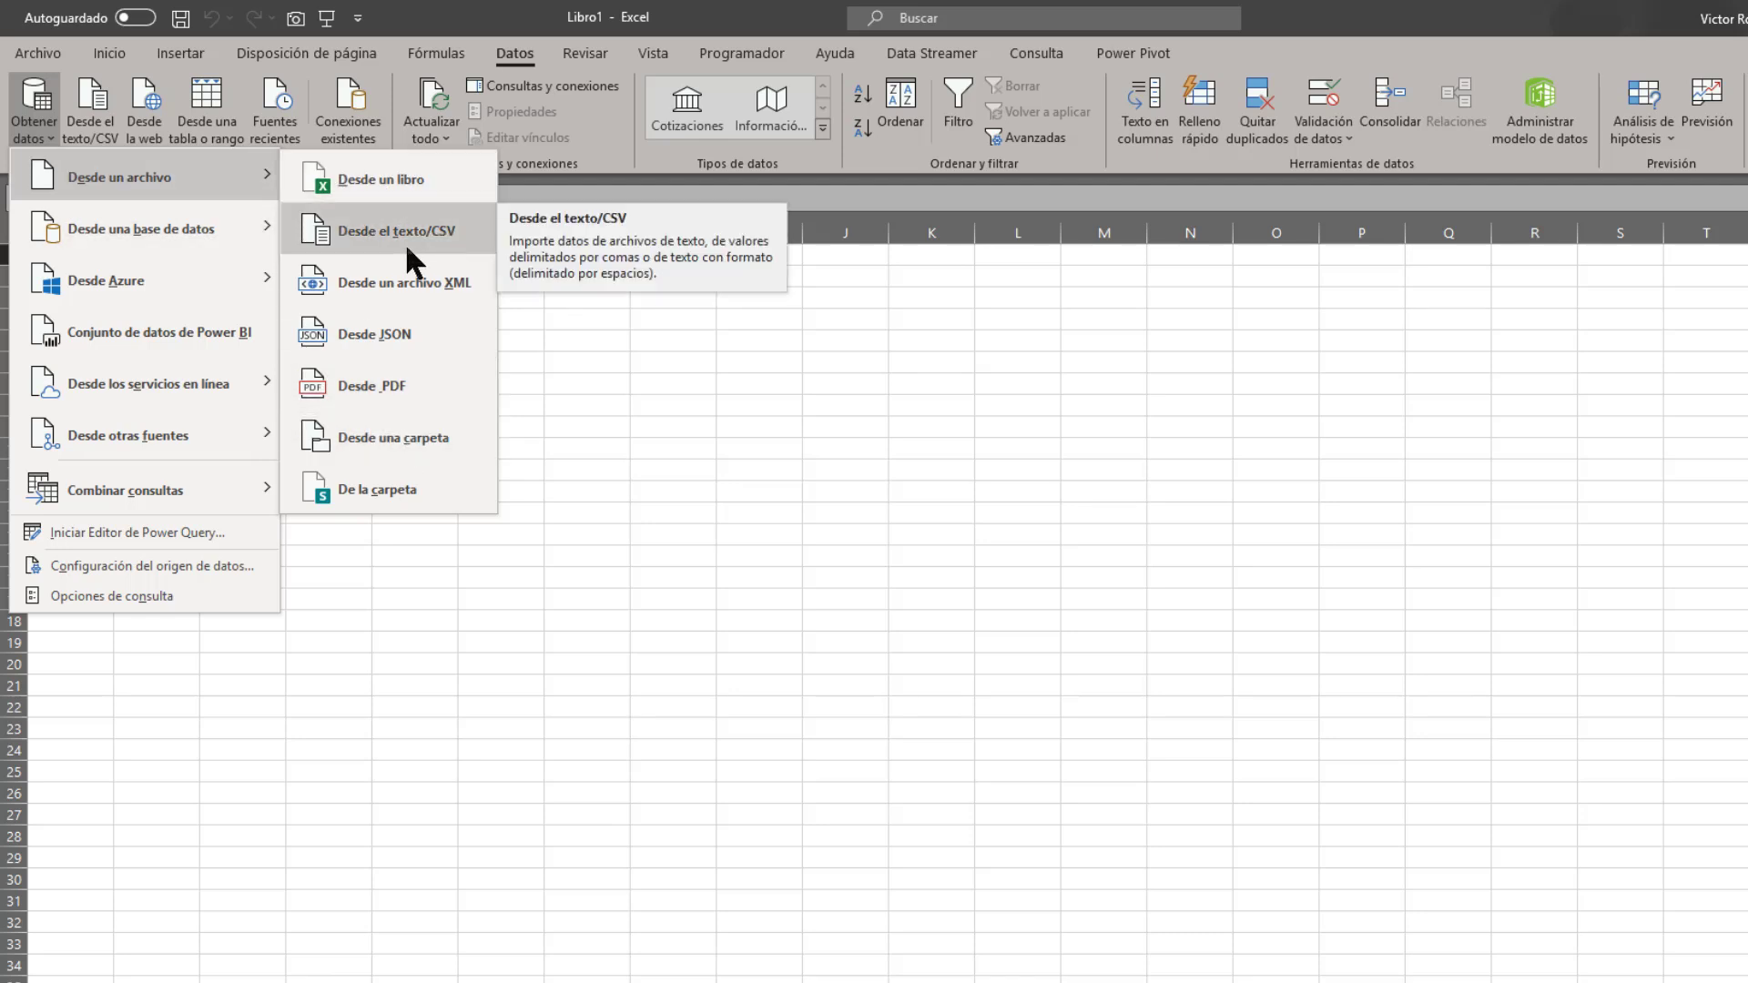
pyautogui.moveTo(137, 228)
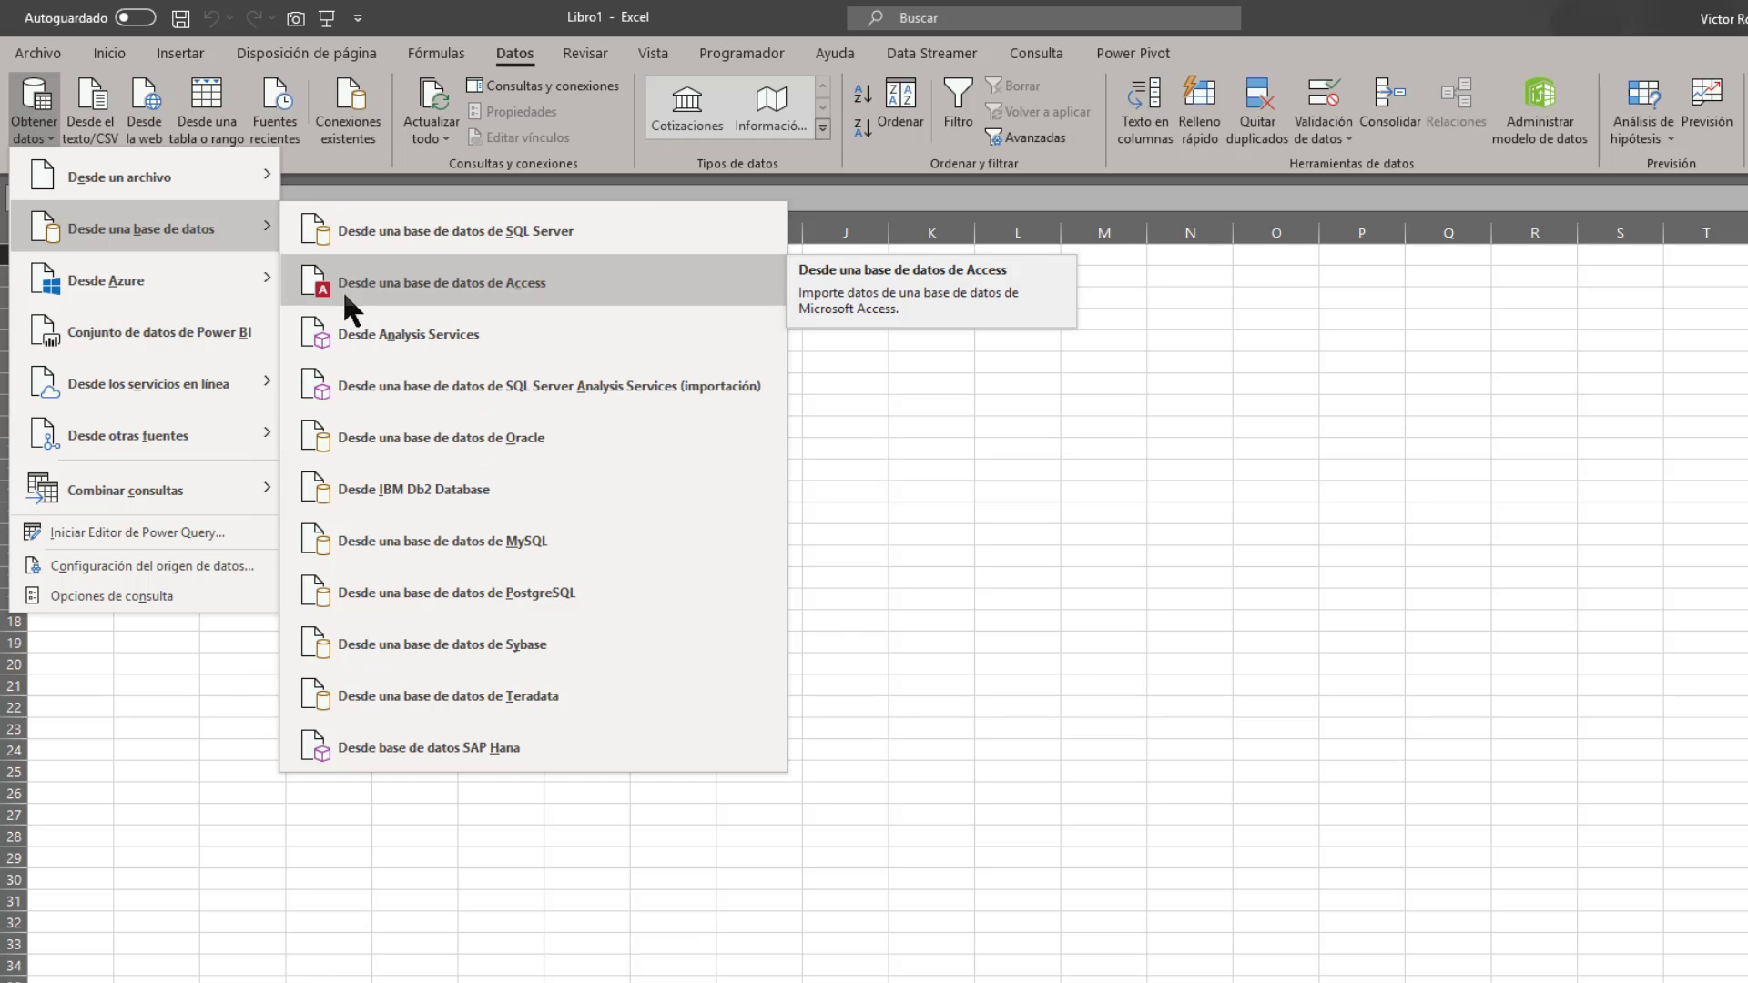
pyautogui.click(627, 285)
pyautogui.moveTo(613, 8); pyautogui.dragTo(641, 48)
pyautogui.click(156, 180)
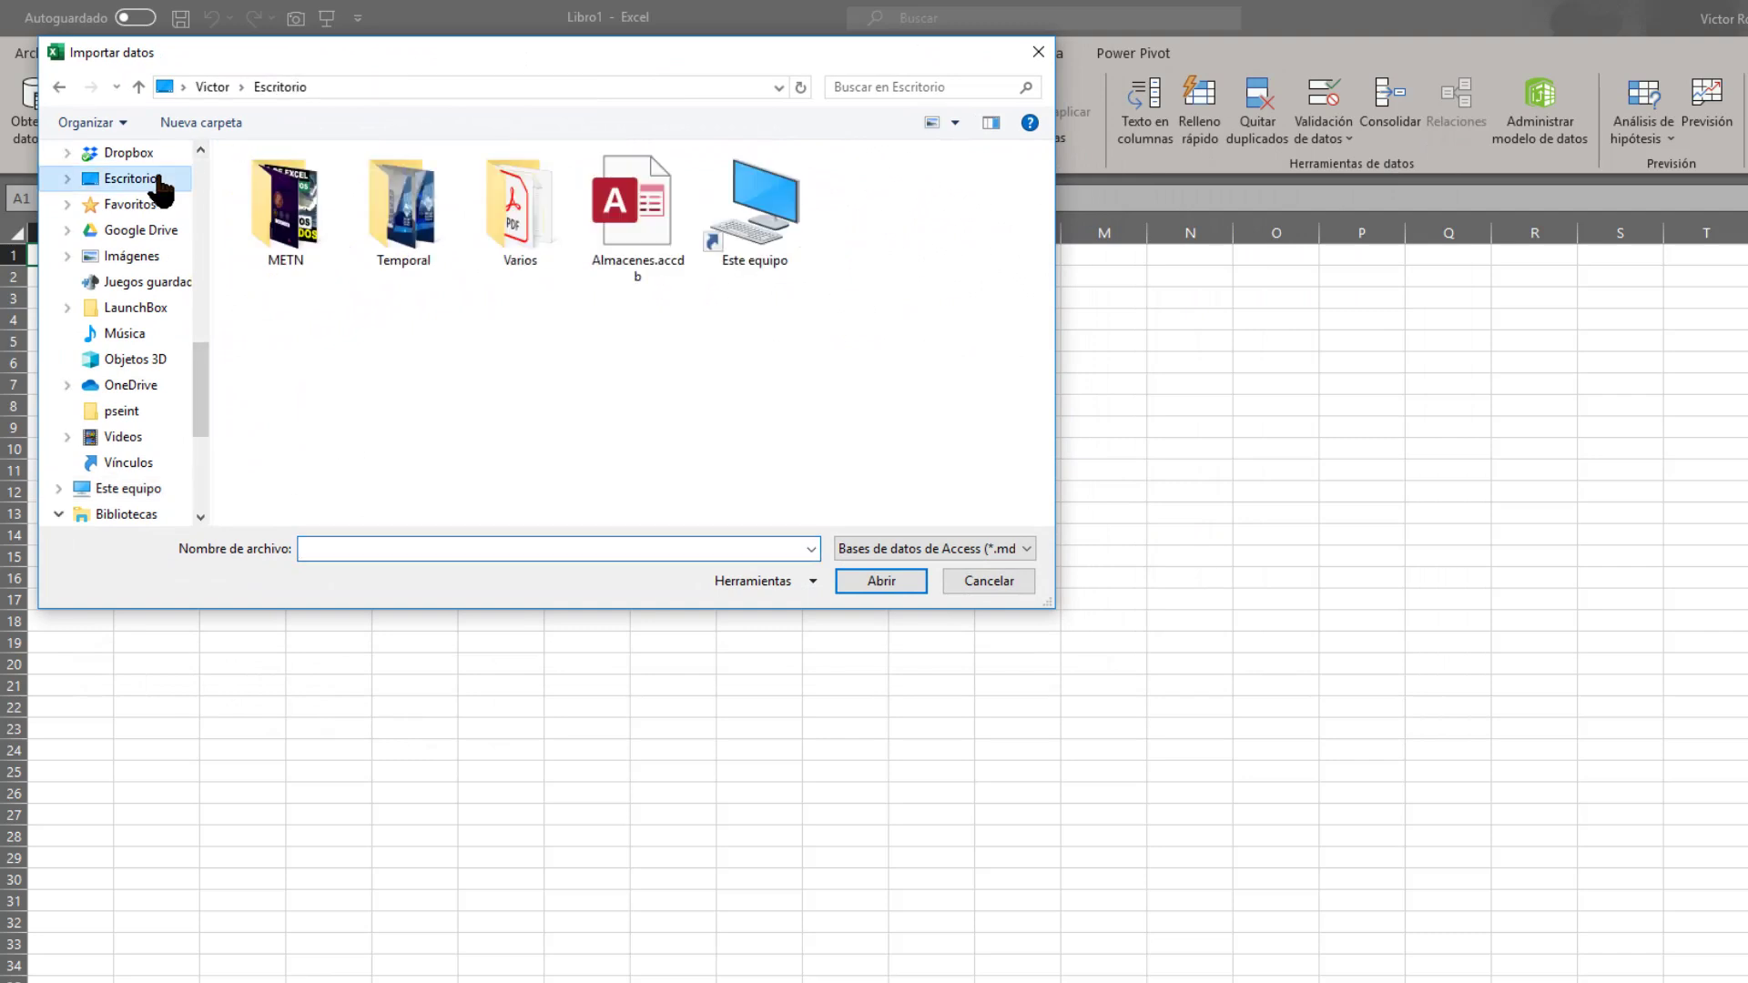
pyautogui.click(605, 280)
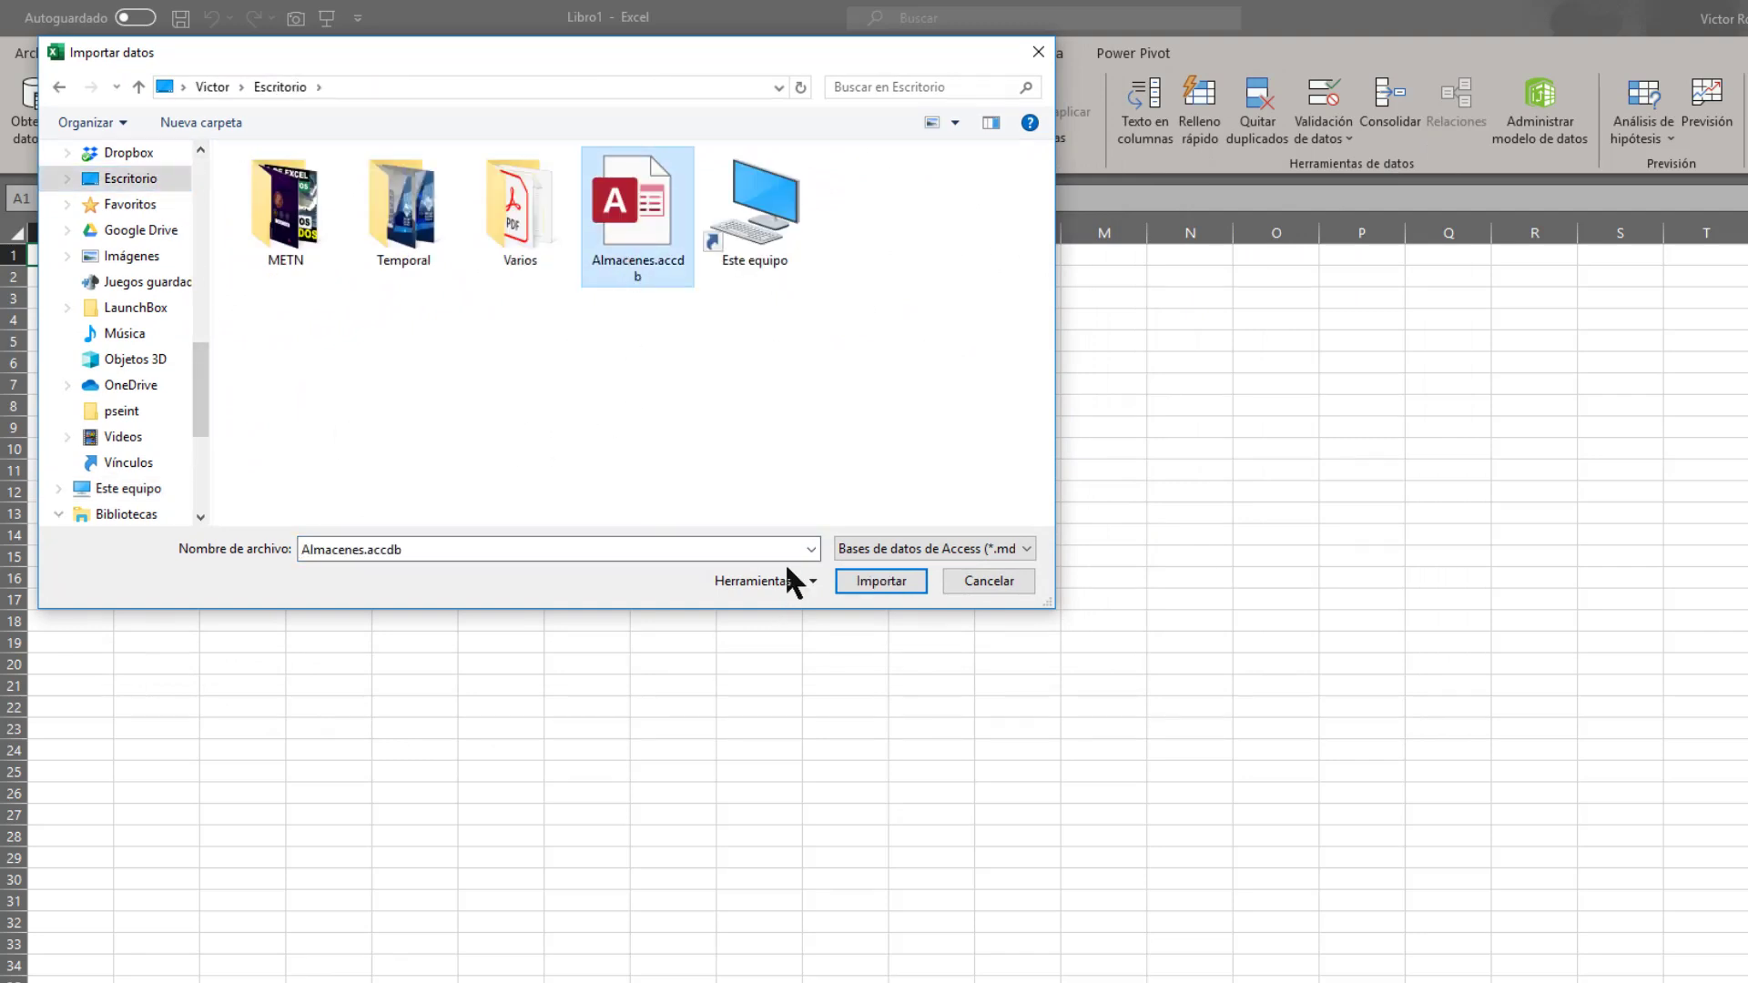
pyautogui.click(888, 584)
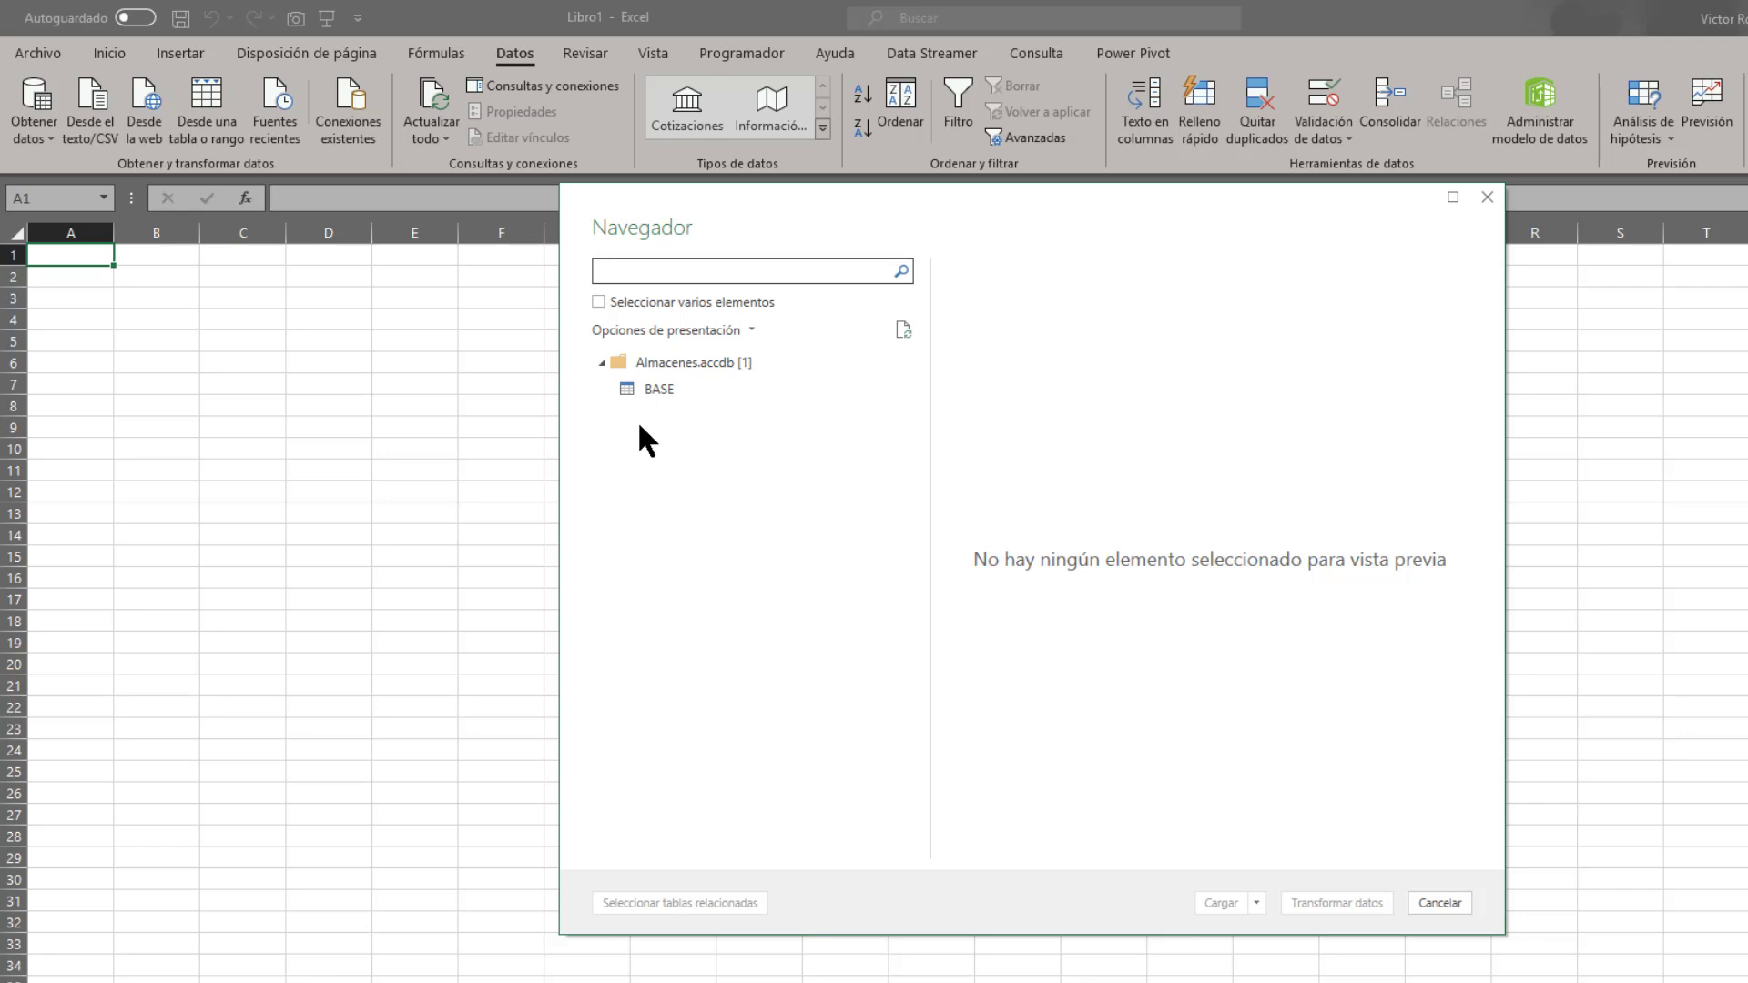
# Step: Preview the BASE table of Almacenes.accdb and load it into the workbook with the default load option
pyautogui.click(658, 387)
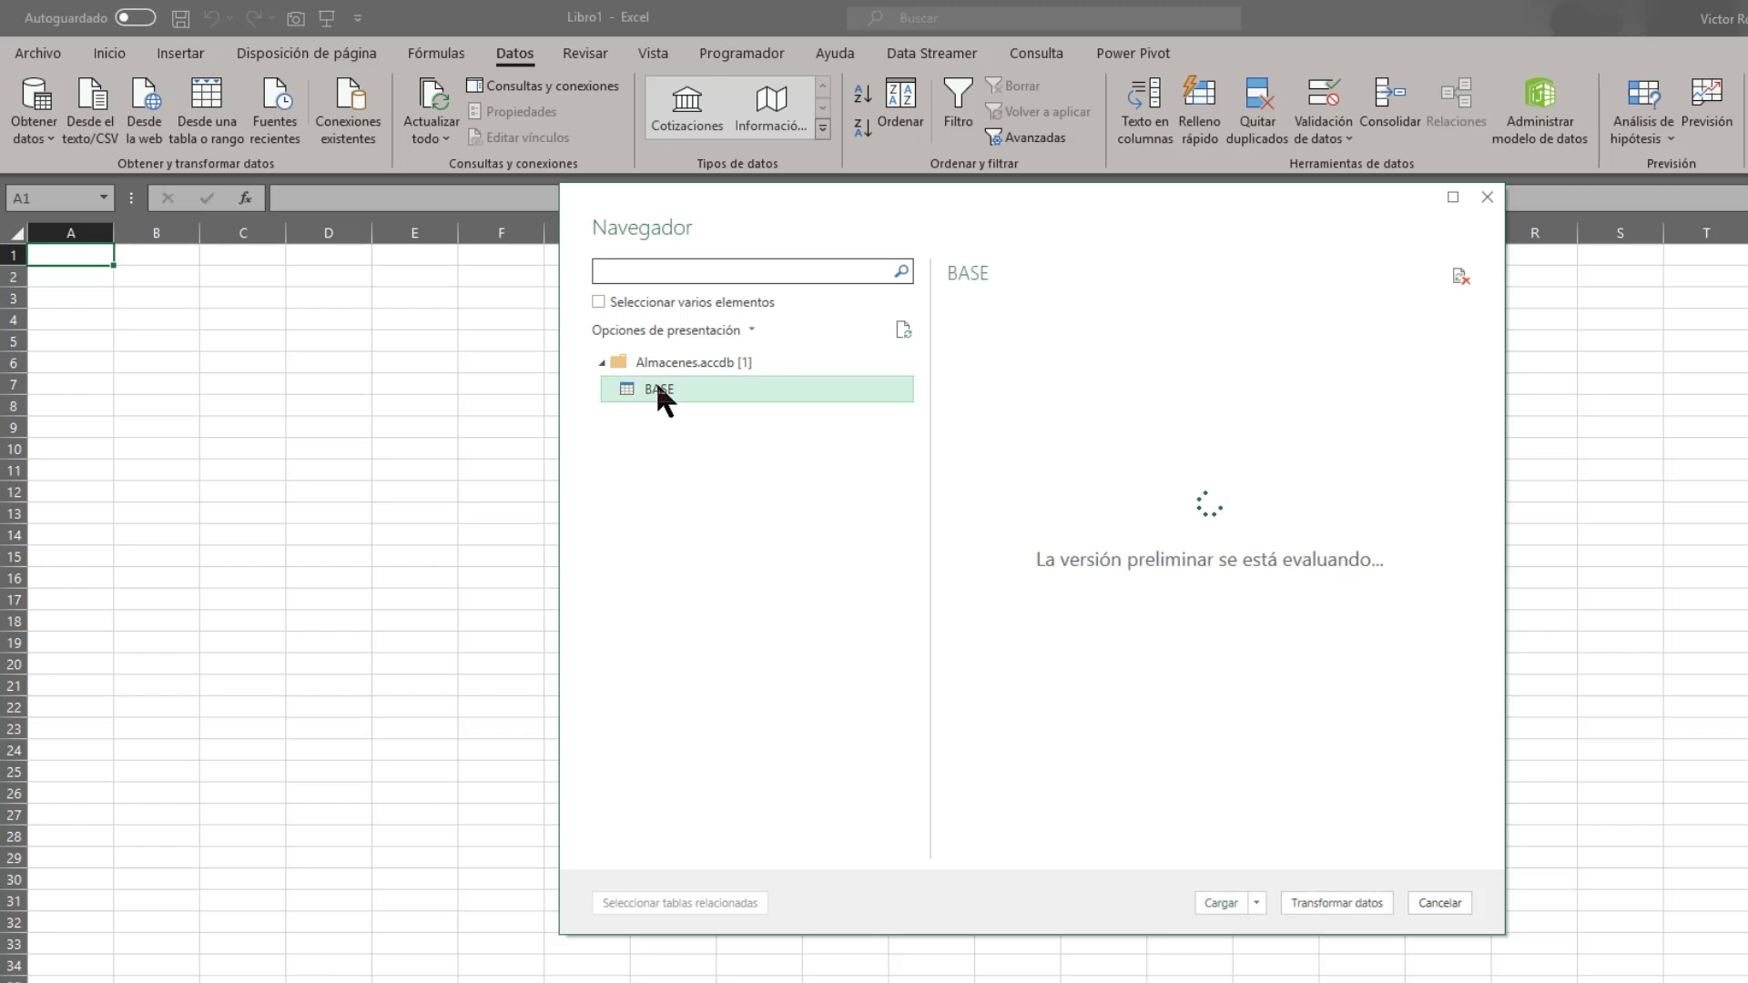
pyautogui.moveTo(1010, 846)
pyautogui.mouseDown()
pyautogui.moveTo(1377, 852)
pyautogui.moveTo(976, 850)
pyautogui.mouseUp()
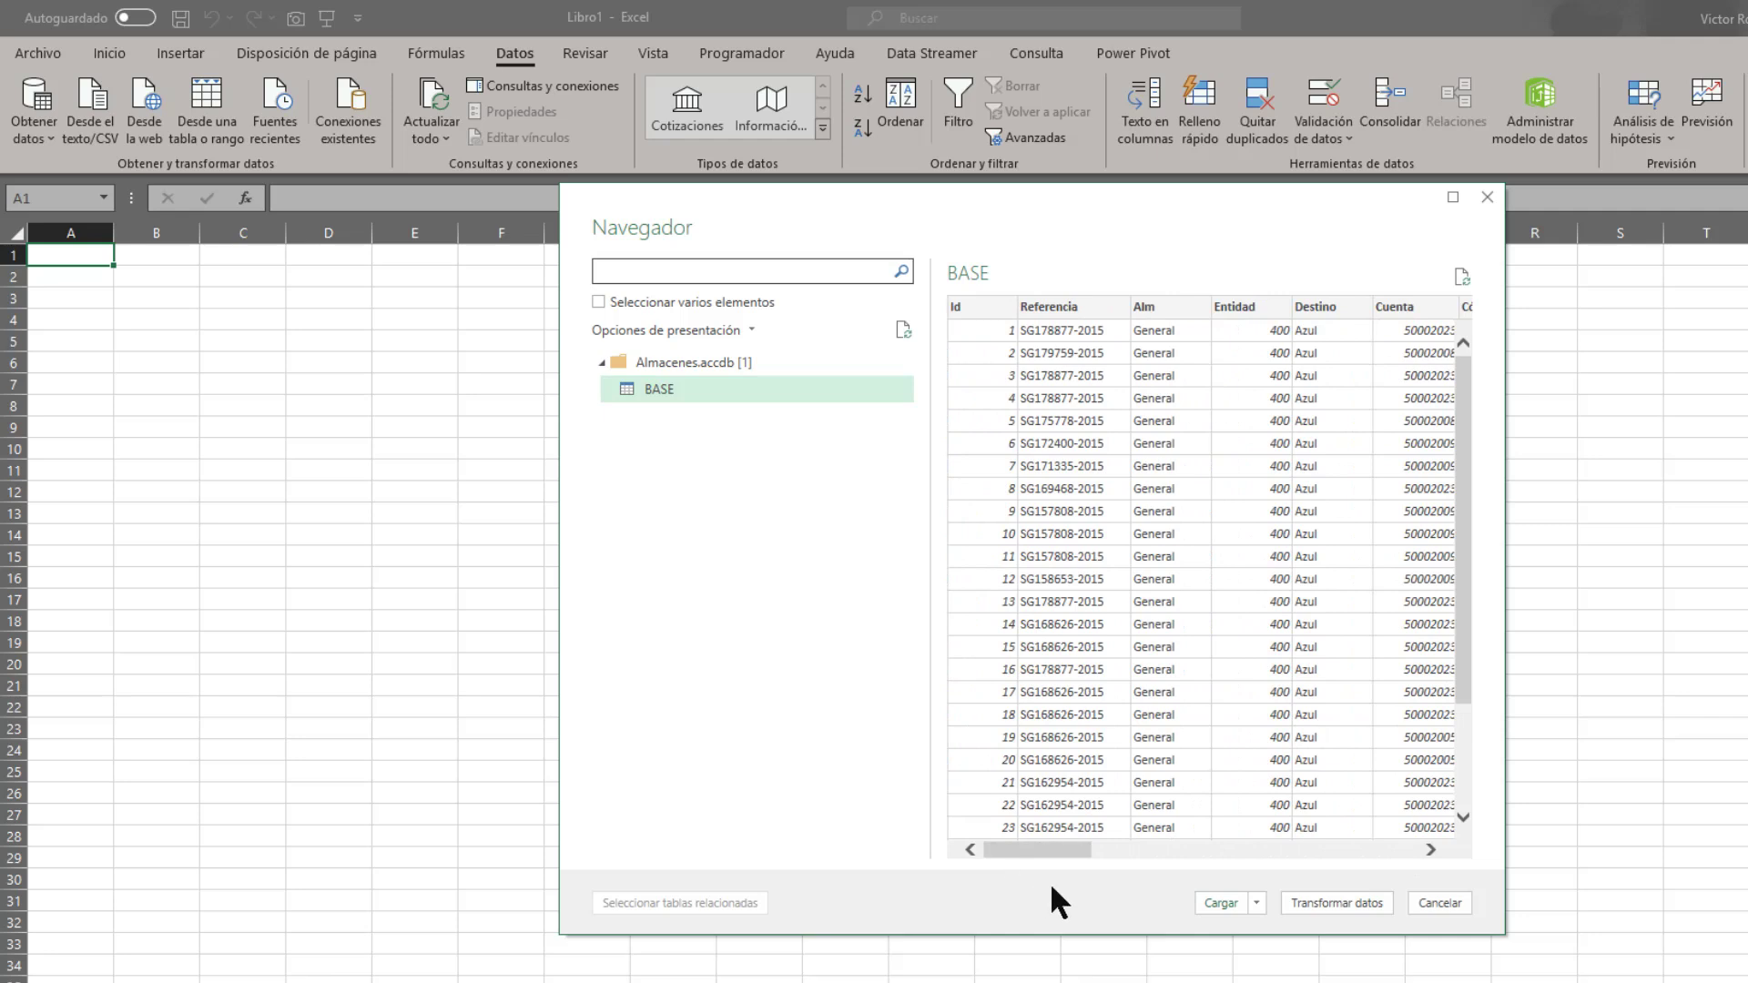
pyautogui.click(1258, 902)
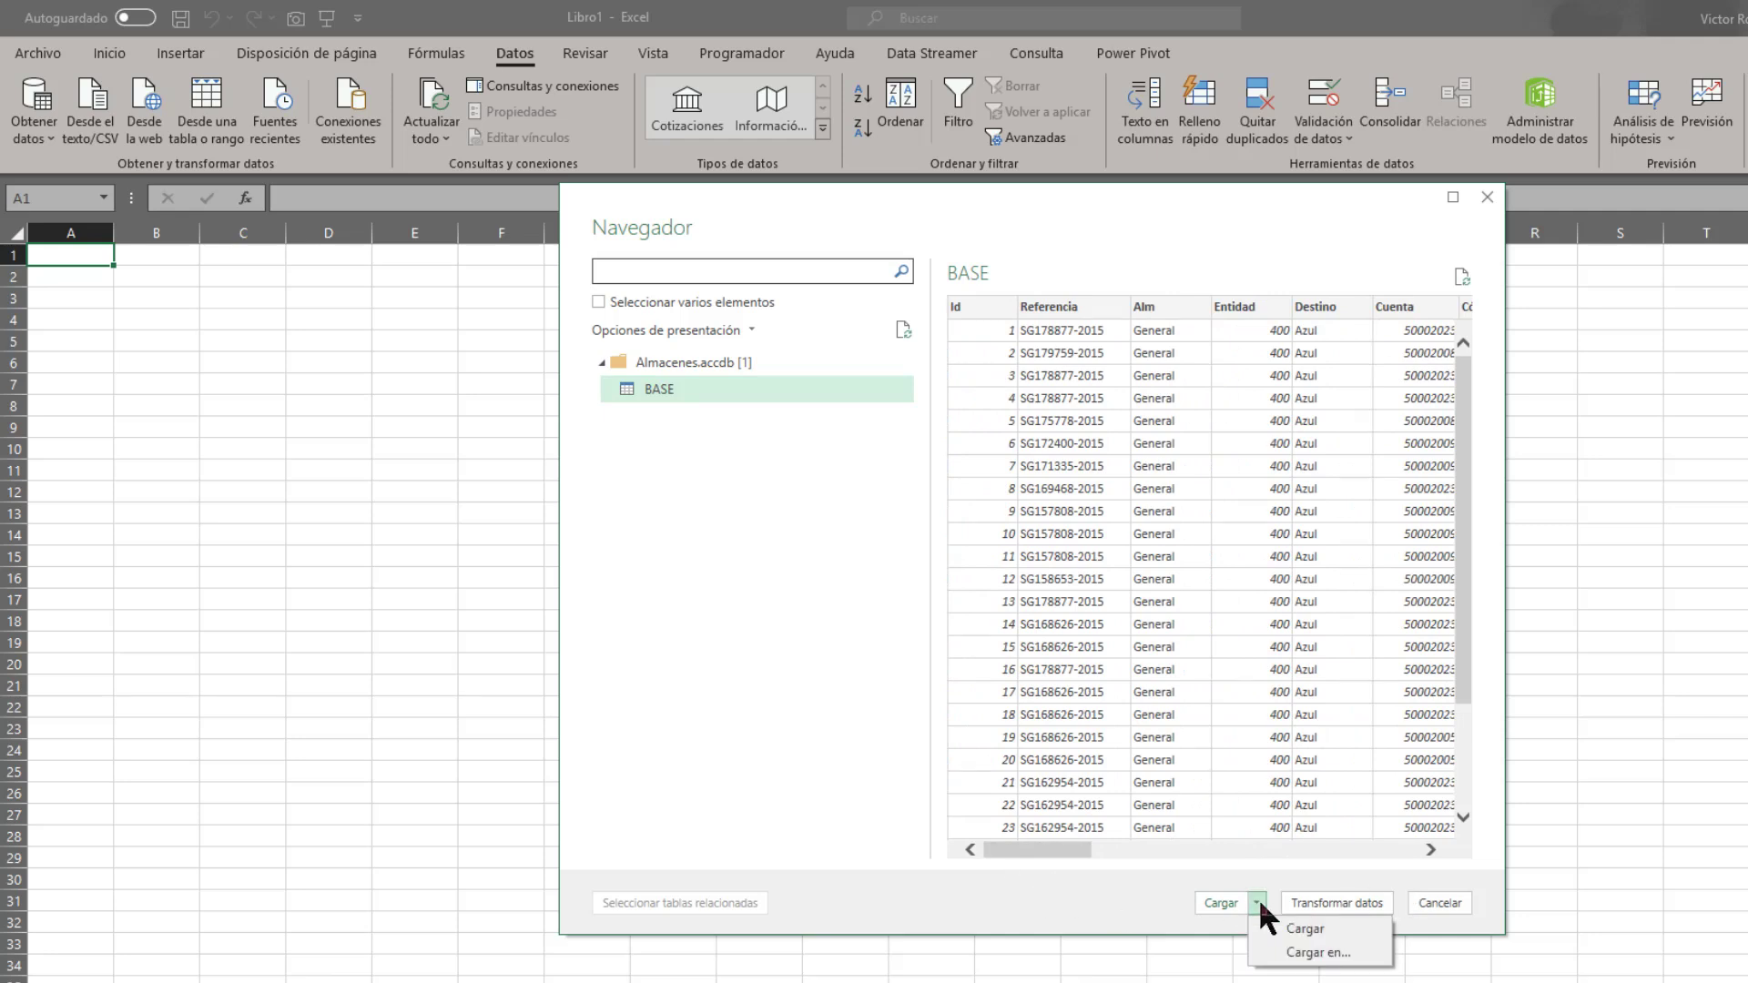
pyautogui.click(987, 896)
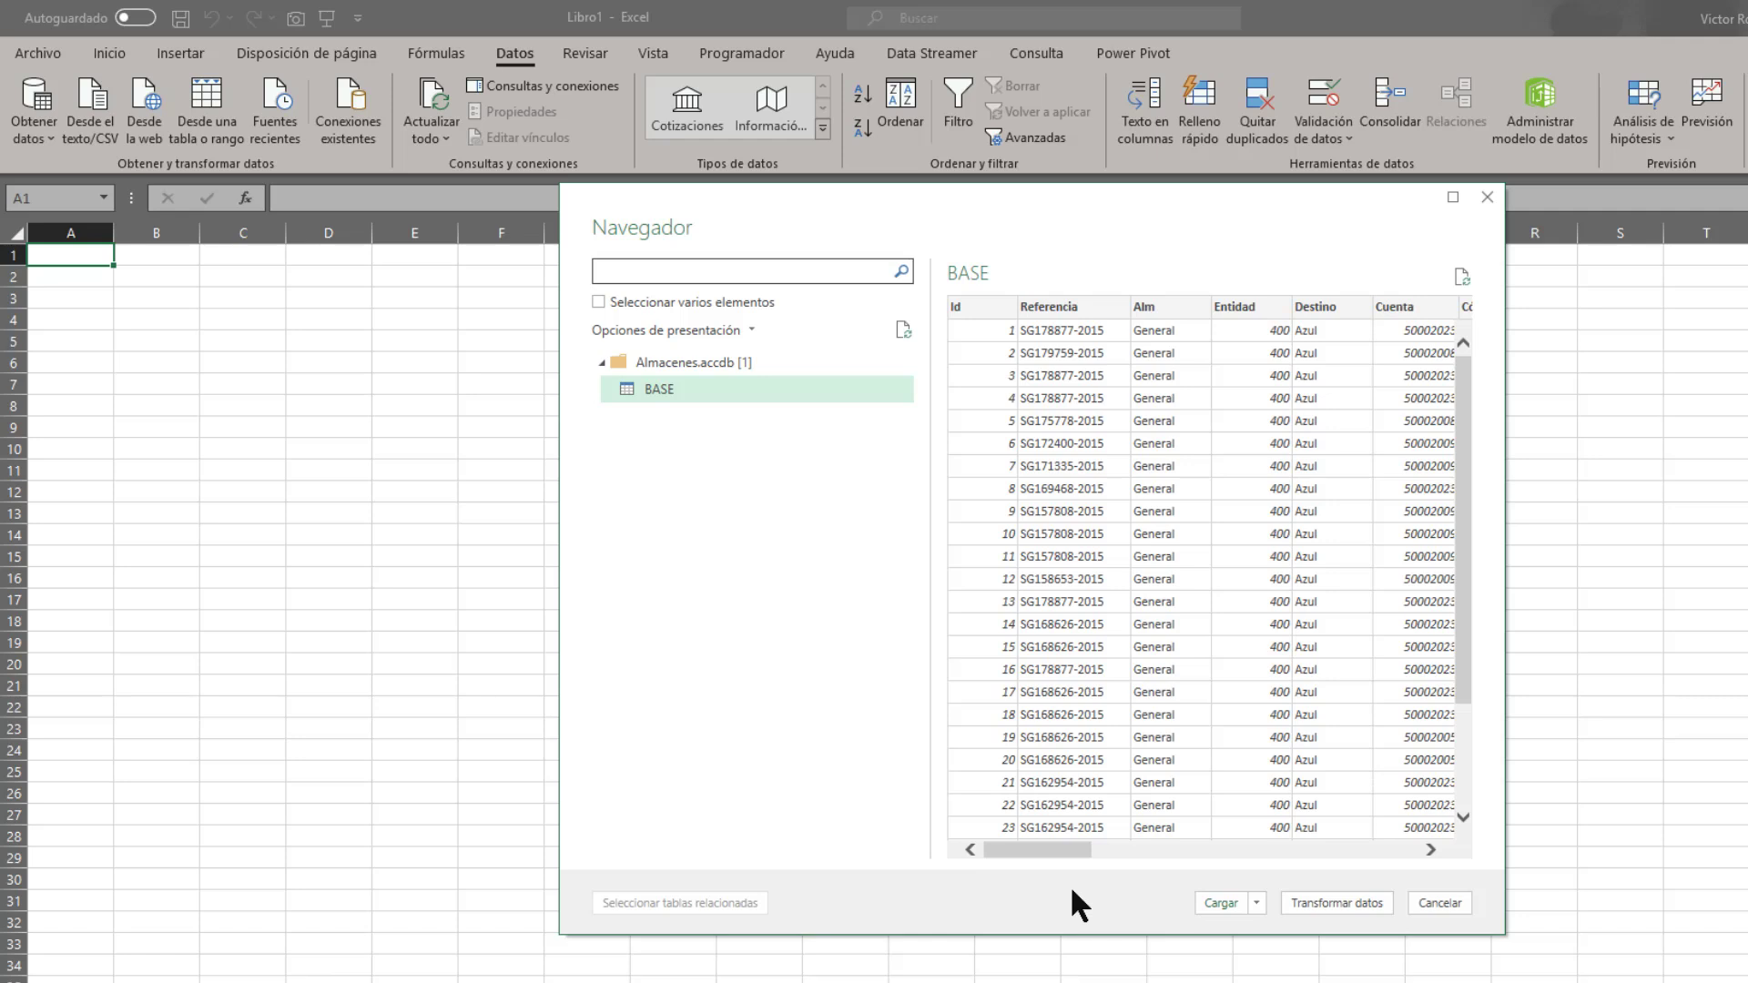
pyautogui.click(1209, 904)
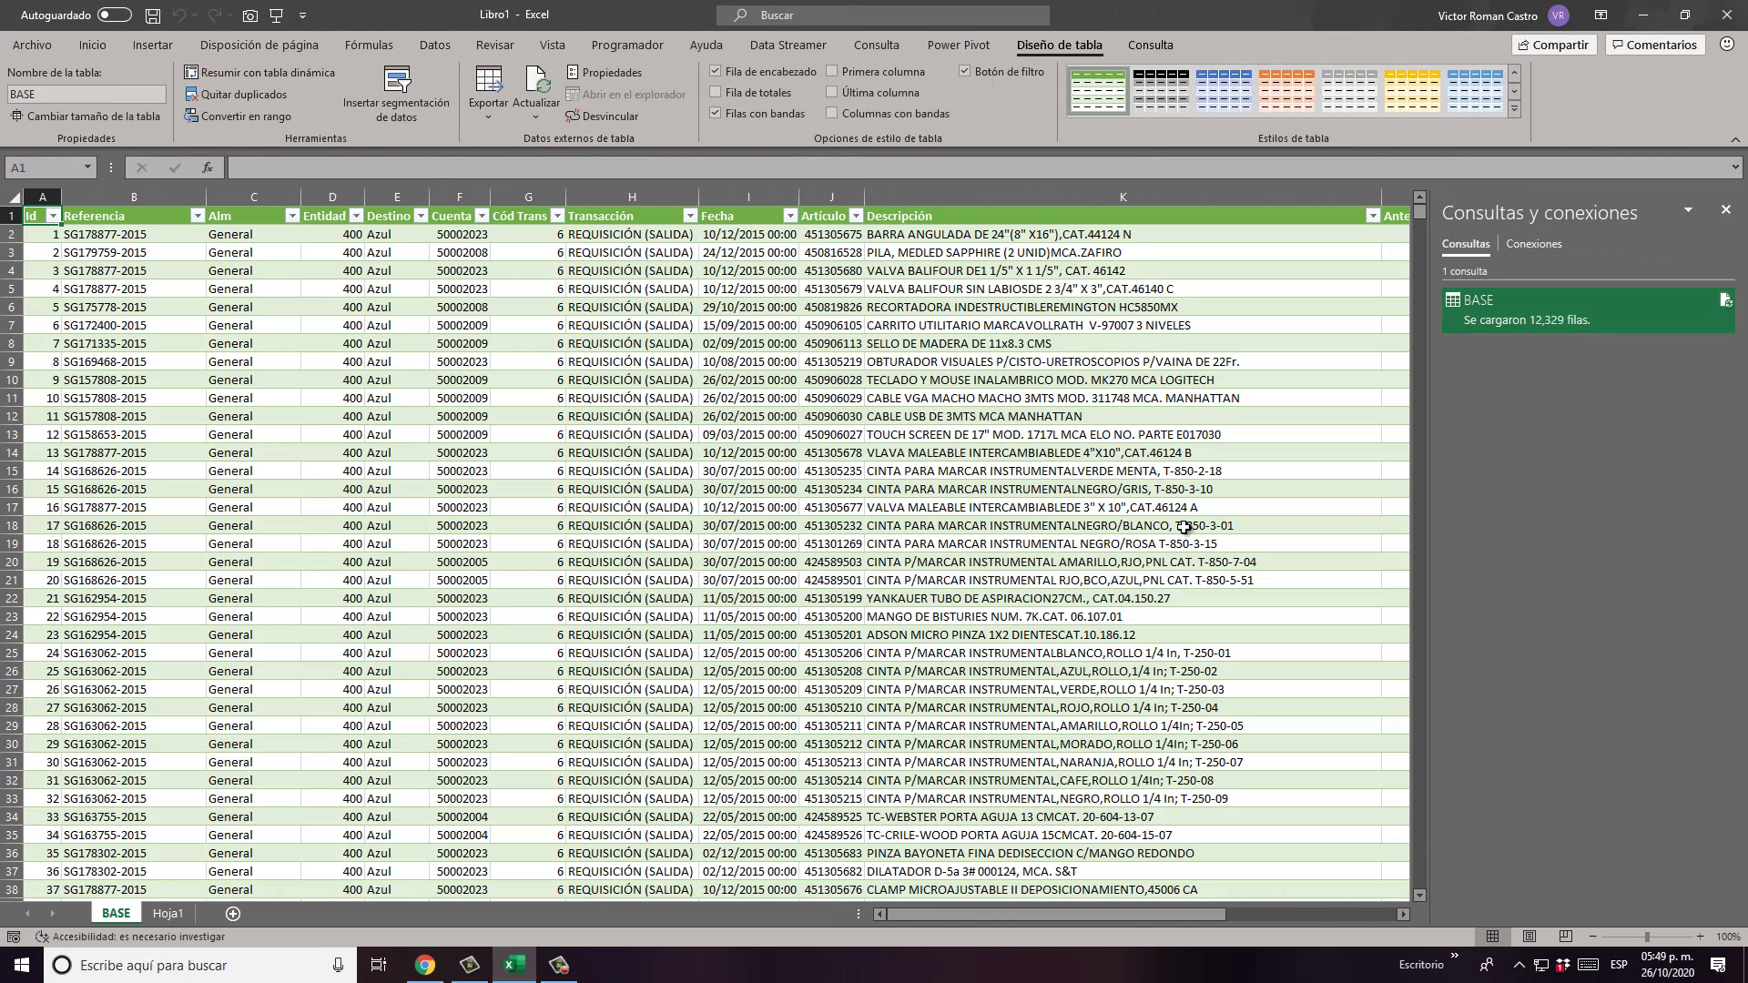
# Step: Inspect the BASE query's details, including its columns, last update, load status and data source
pyautogui.moveTo(1559, 328)
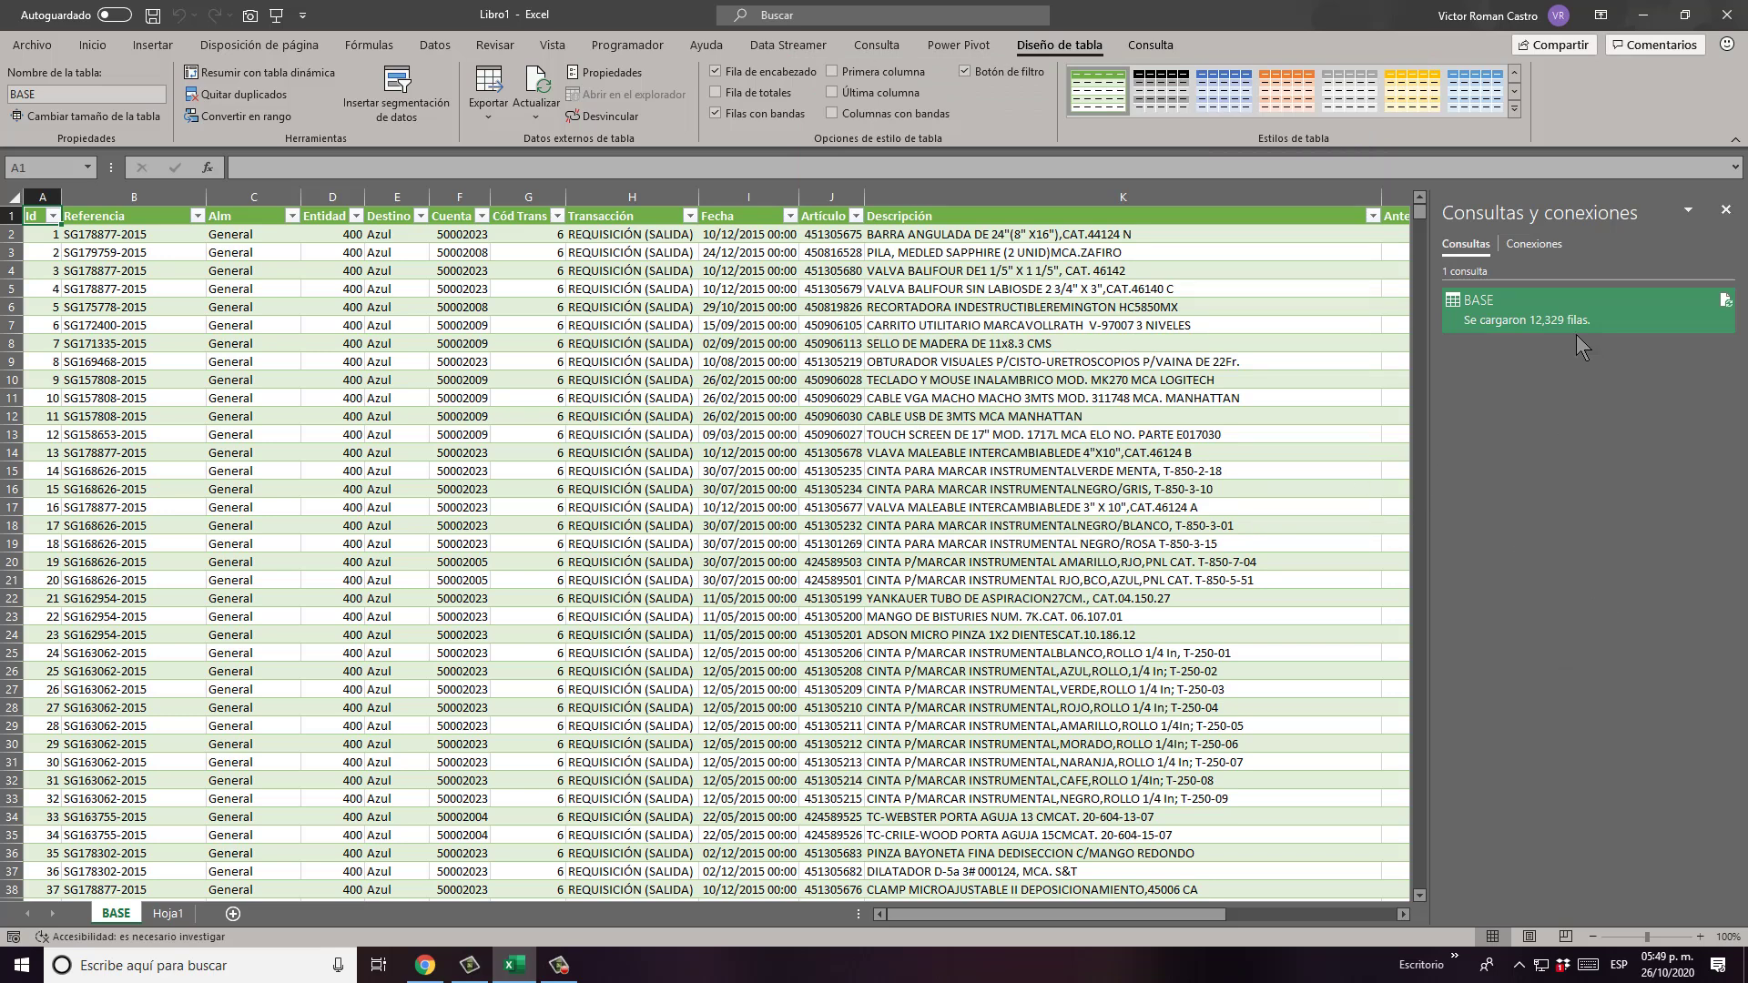
pyautogui.moveTo(1641, 314)
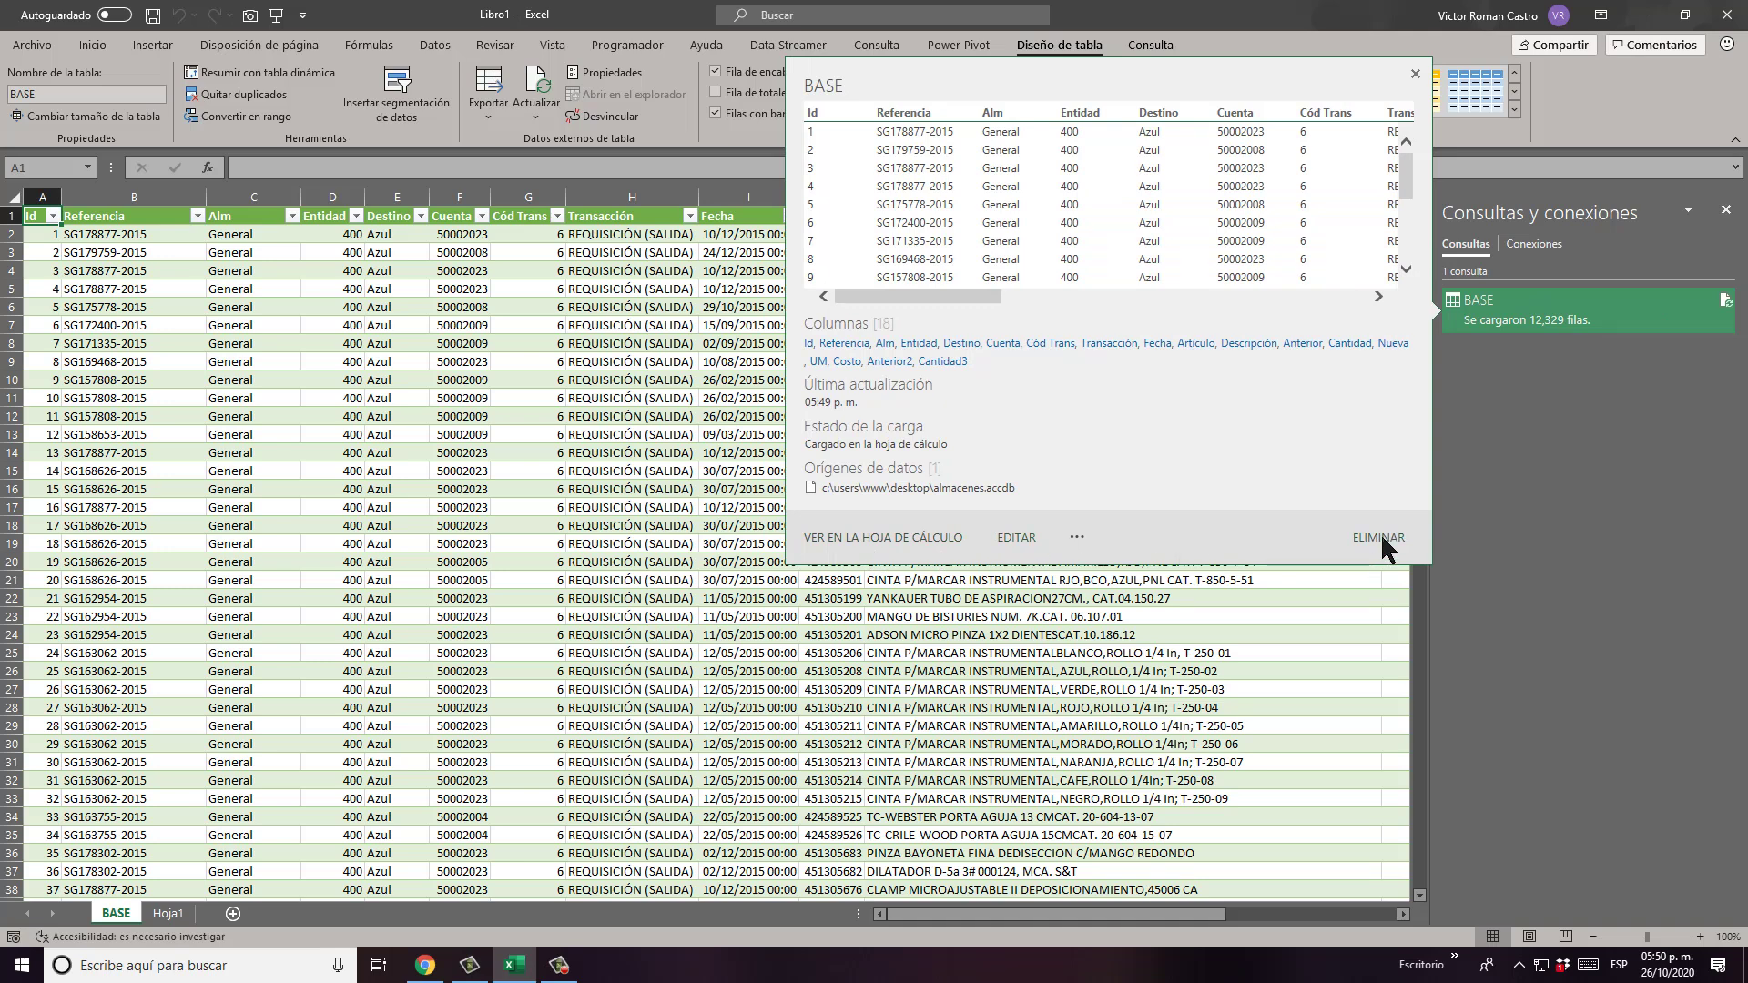
# Step: Examine the extent of the imported BASE table, from its header row to its last row and last column
pyautogui.click(337, 418)
pyautogui.click(684, 437)
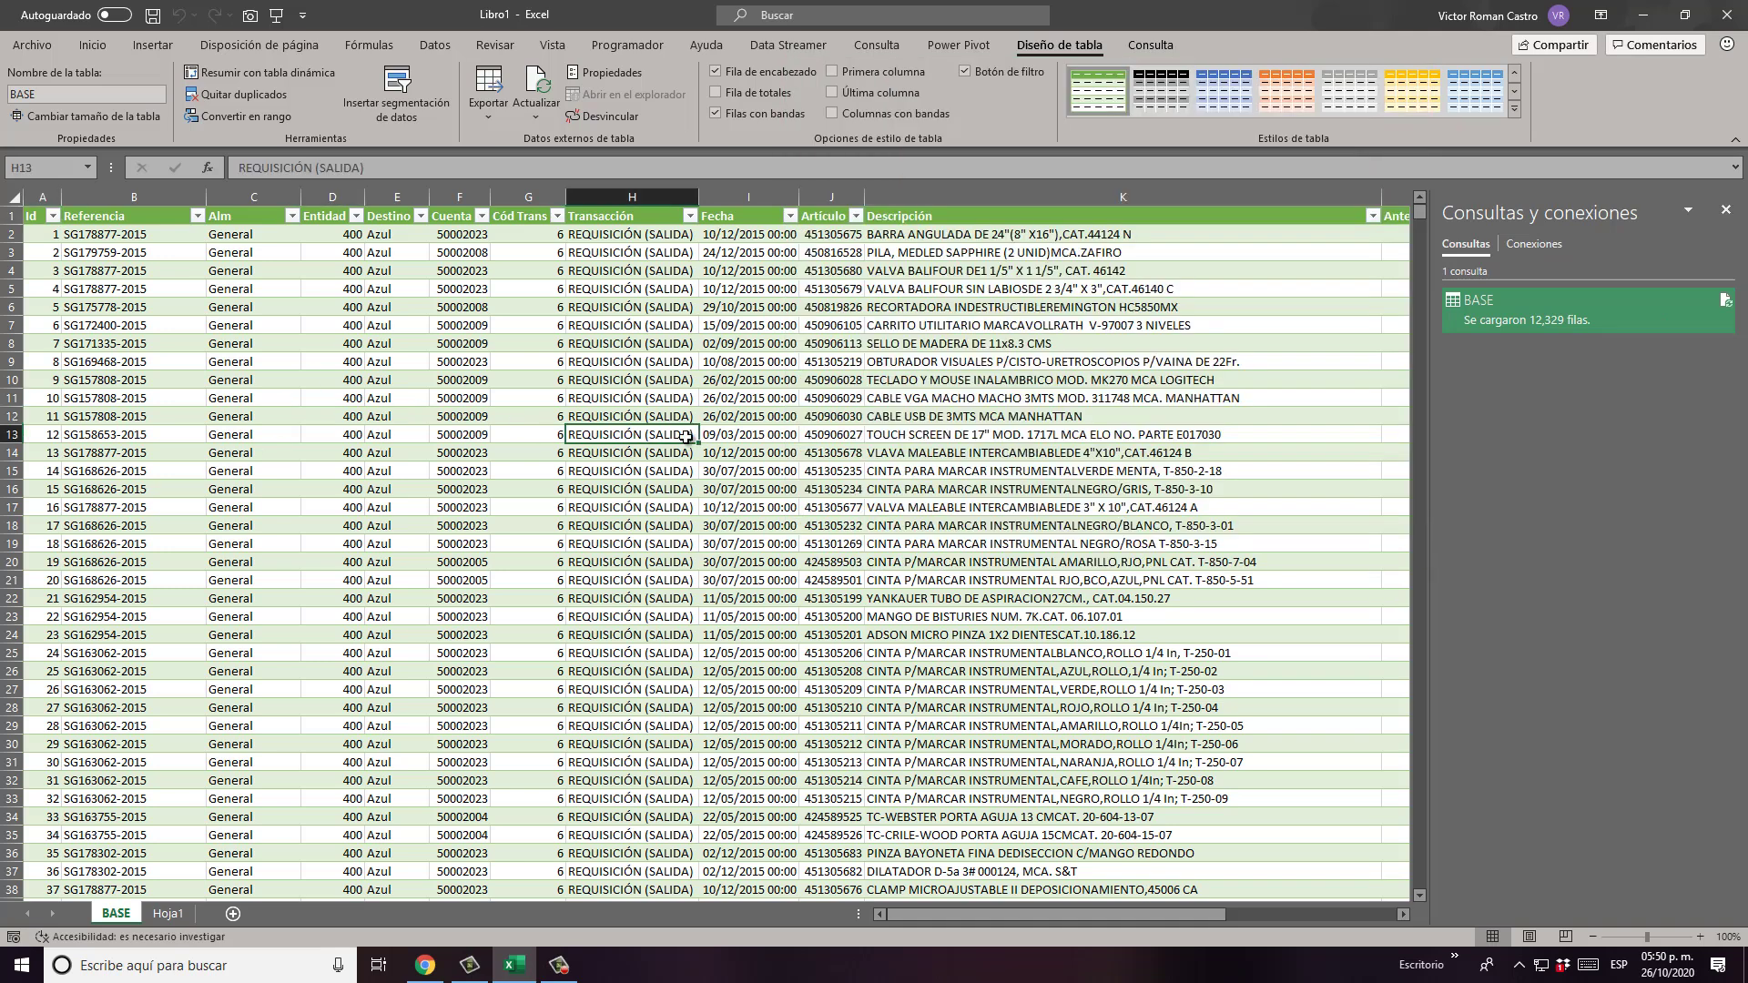
pyautogui.moveTo(997, 915); pyautogui.dragTo(654, 847)
pyautogui.click(165, 464)
pyautogui.press('Left')
pyautogui.hotkey('ctrl', 'Down')
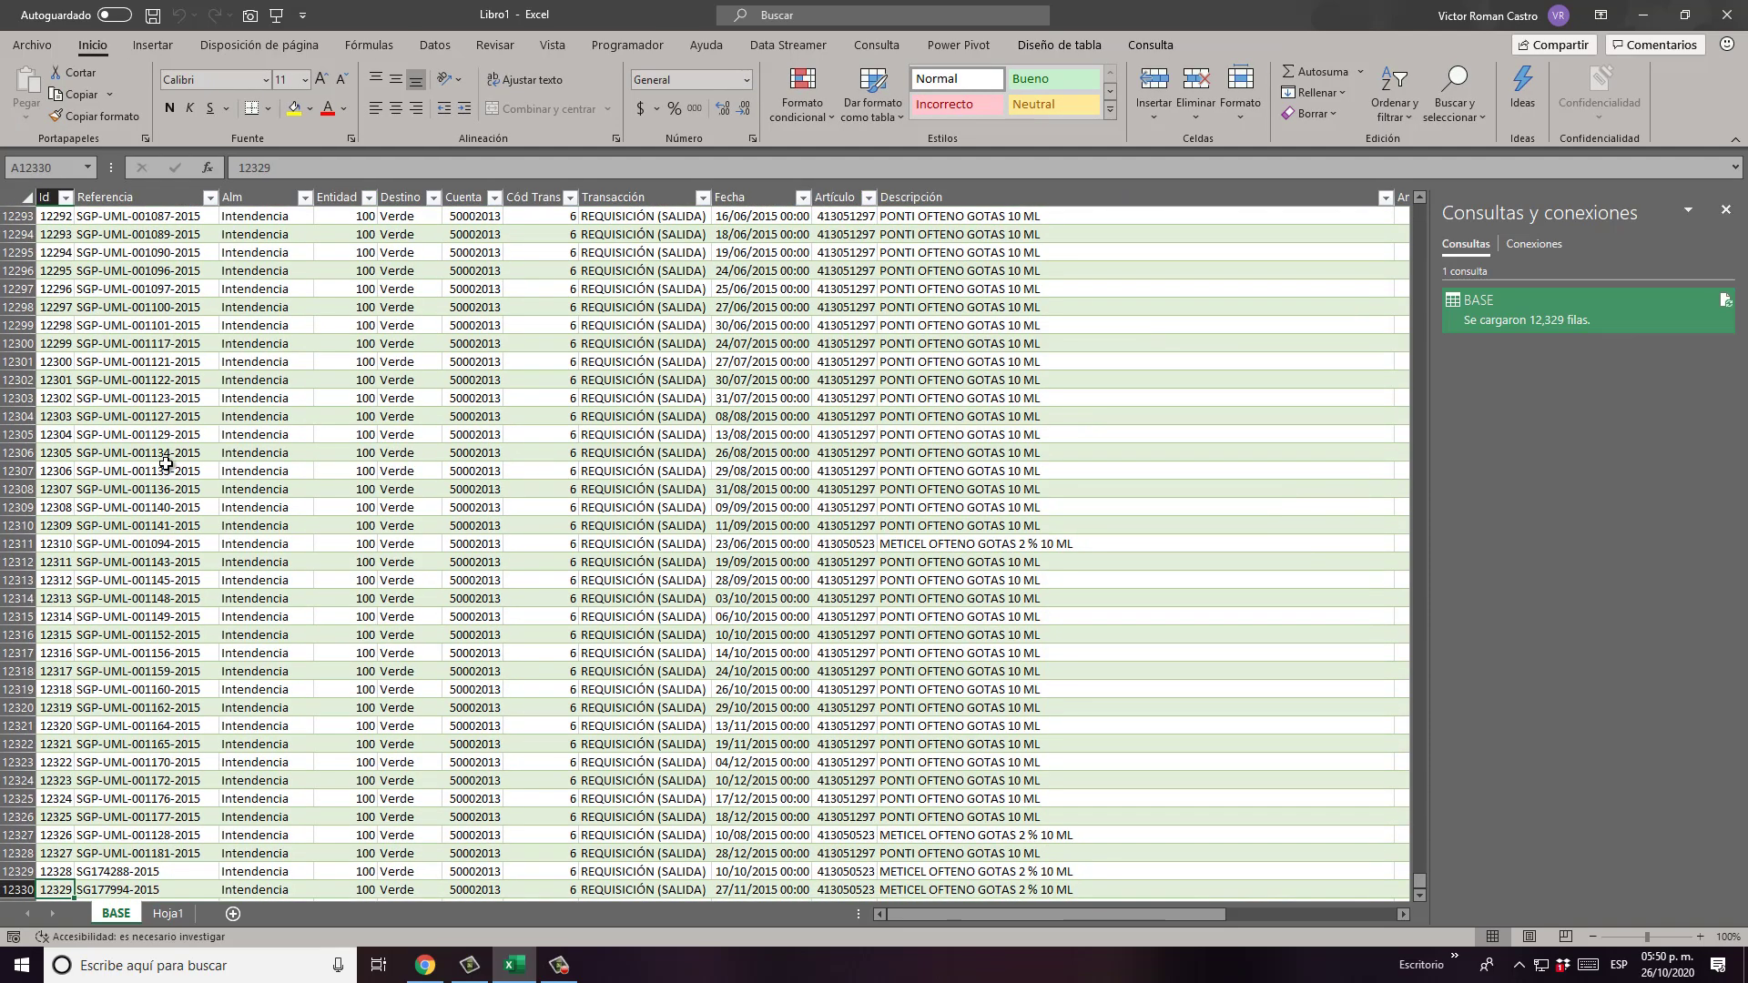
pyautogui.hotkey('ctrl', 'Up')
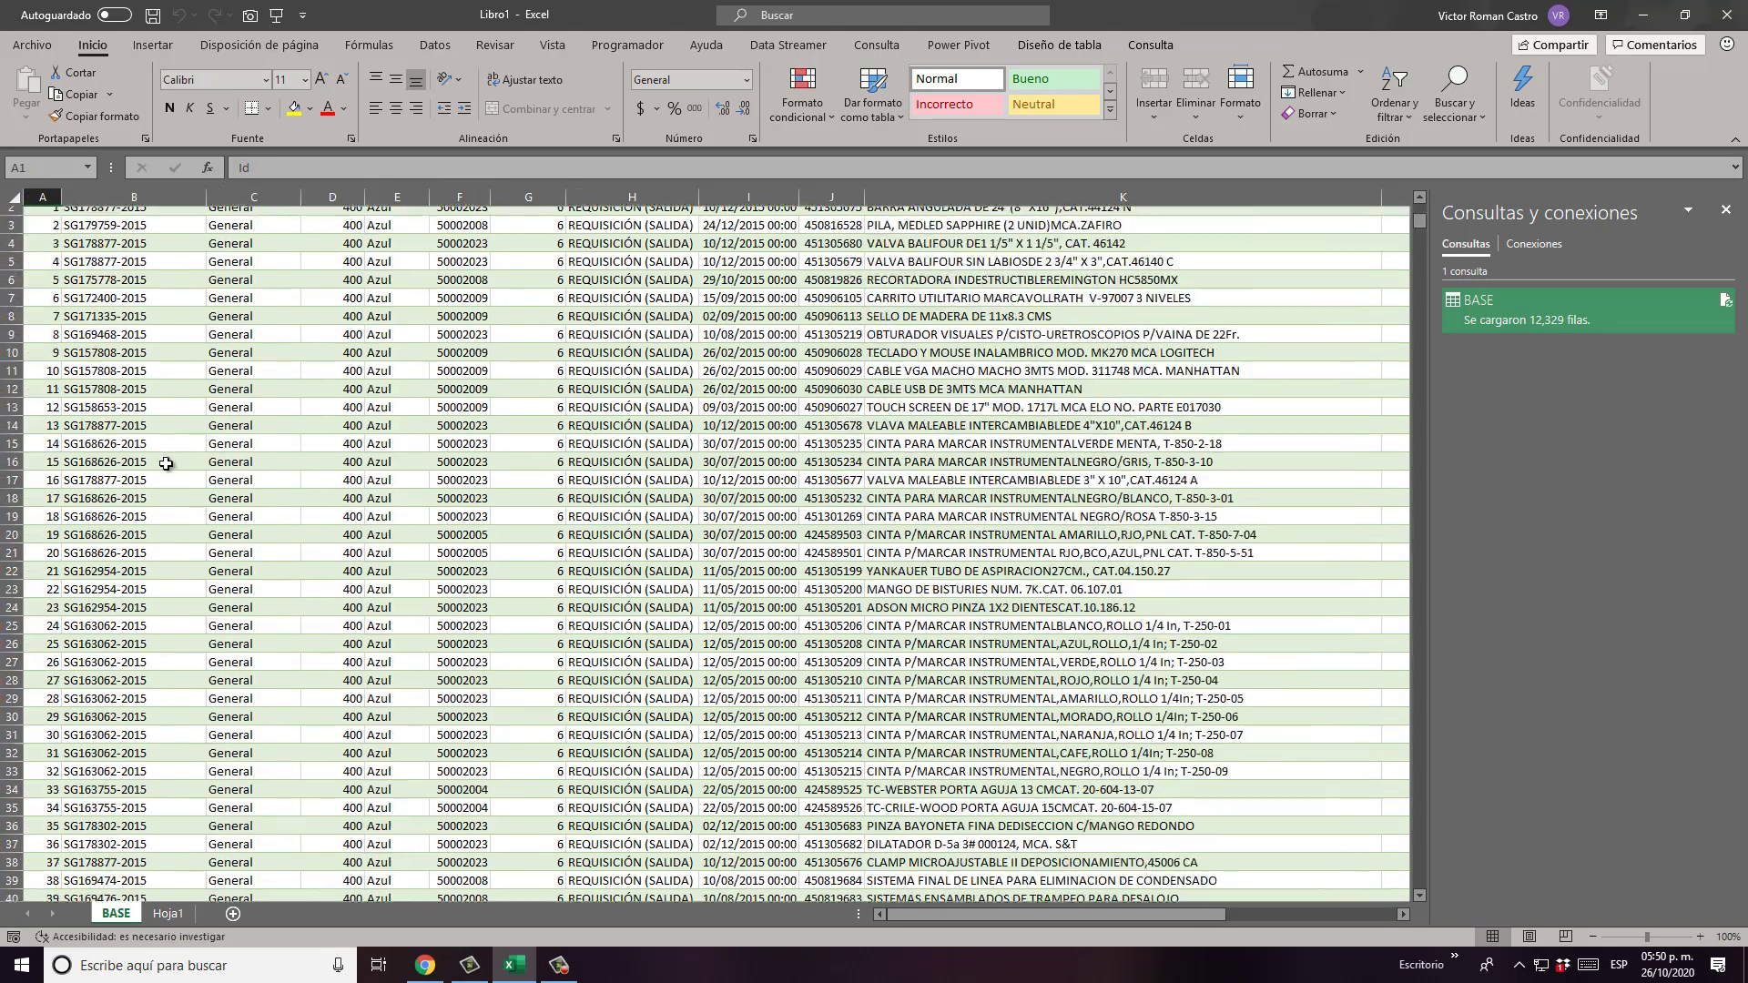
pyautogui.hotkey('ctrl', 'shift', 'Right')
pyautogui.hotkey('ctrl', 'shift', 'Down')
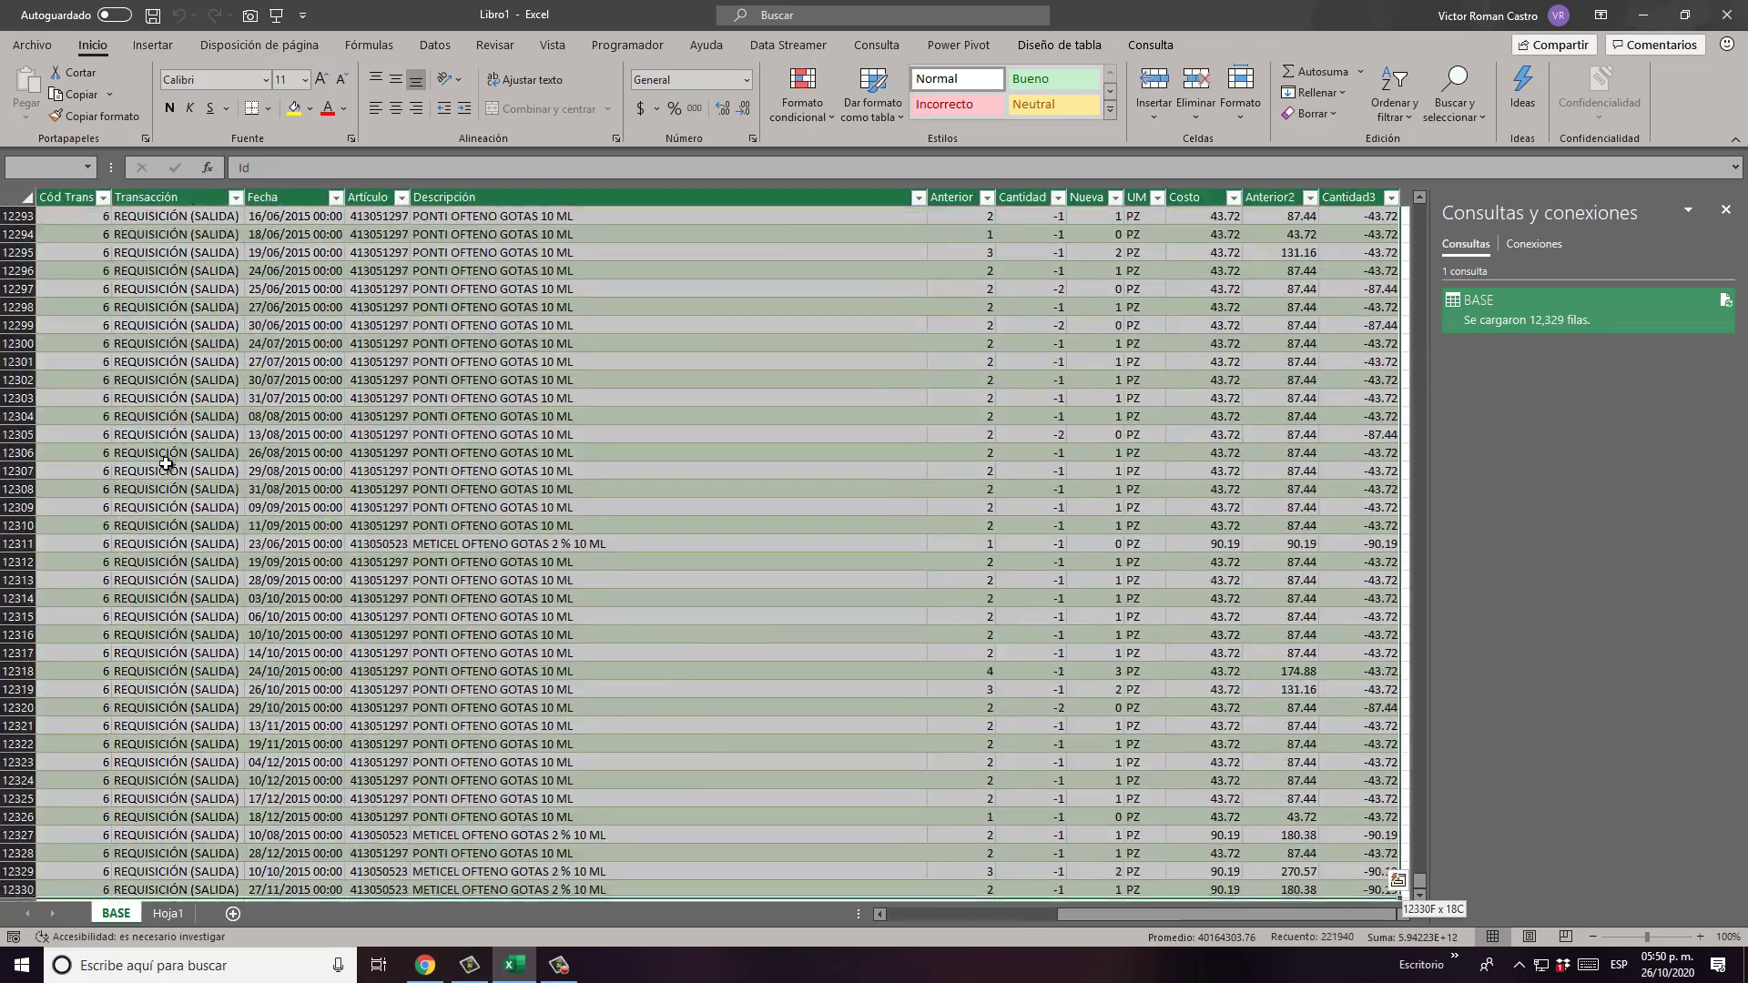
pyautogui.hotkey('ctrl', 'shift', 'Up')
pyautogui.hotkey('ctrl', 'Home')
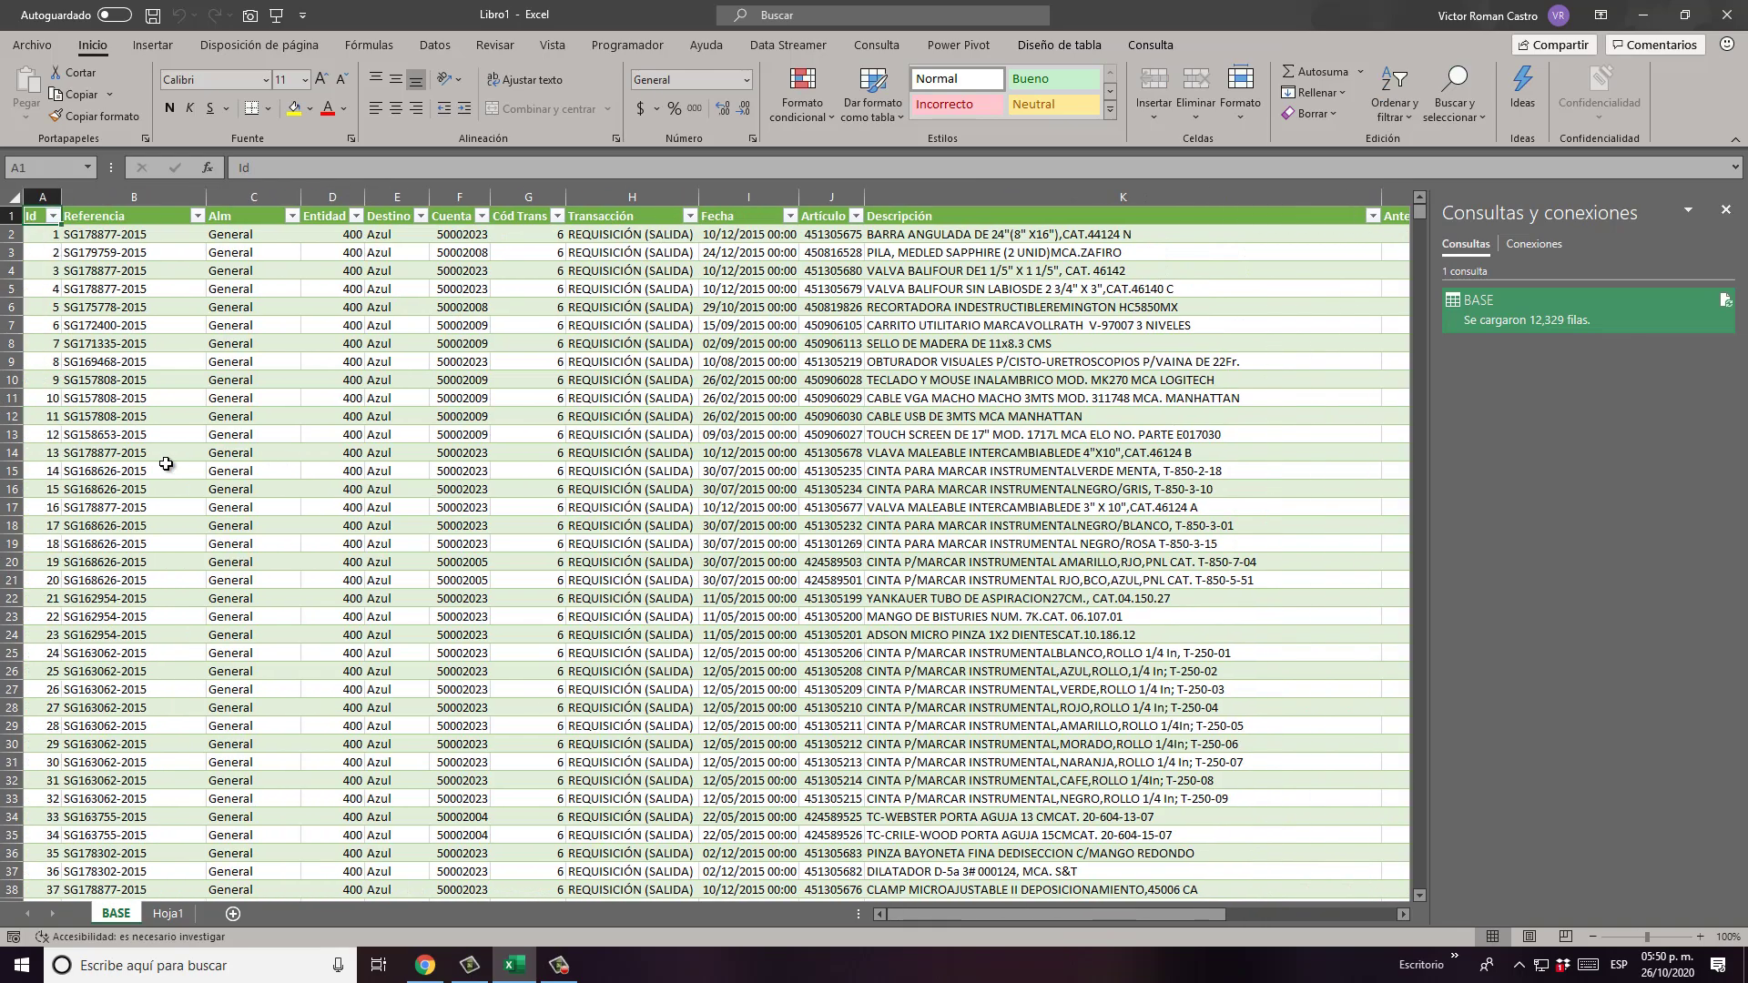
pyautogui.hotkey('ctrl', 'Right')
pyautogui.hotkey('ctrl', 'Down')
pyautogui.hotkey('ctrl', 'Left')
pyautogui.hotkey('ctrl', 'Up')
# Step: Refresh the BASE table's data from its Access source
pyautogui.rightClick(455, 292)
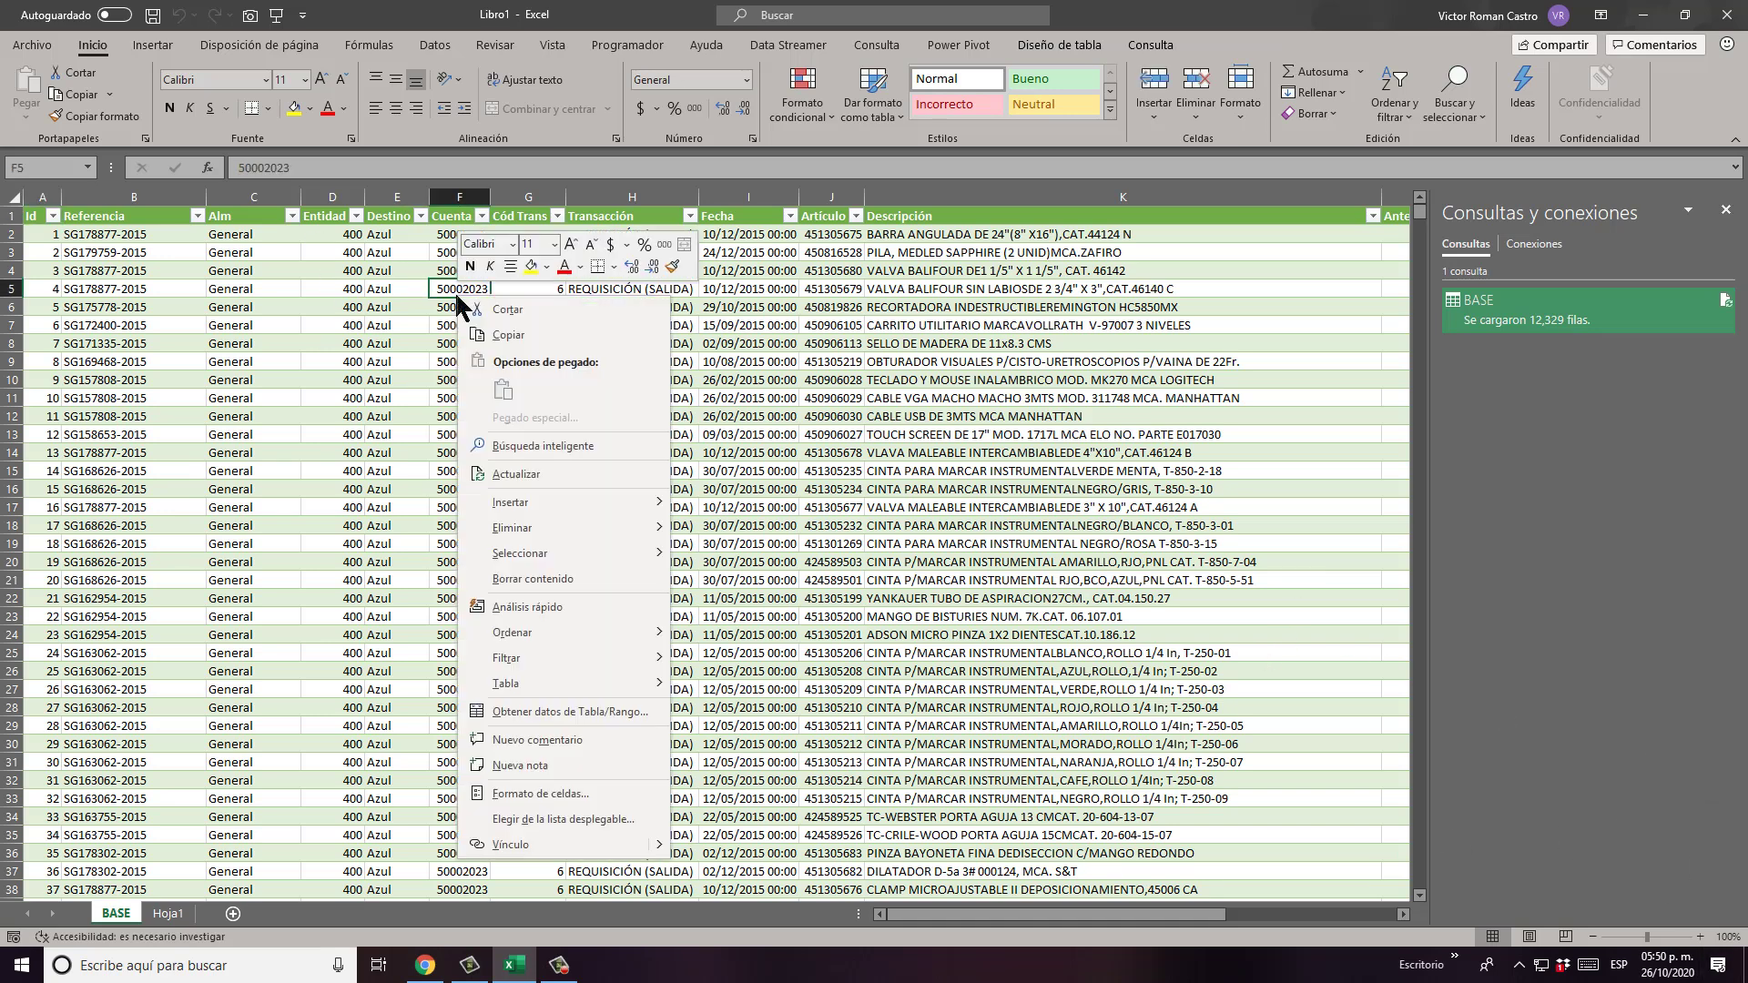
pyautogui.click(539, 473)
pyautogui.click(439, 488)
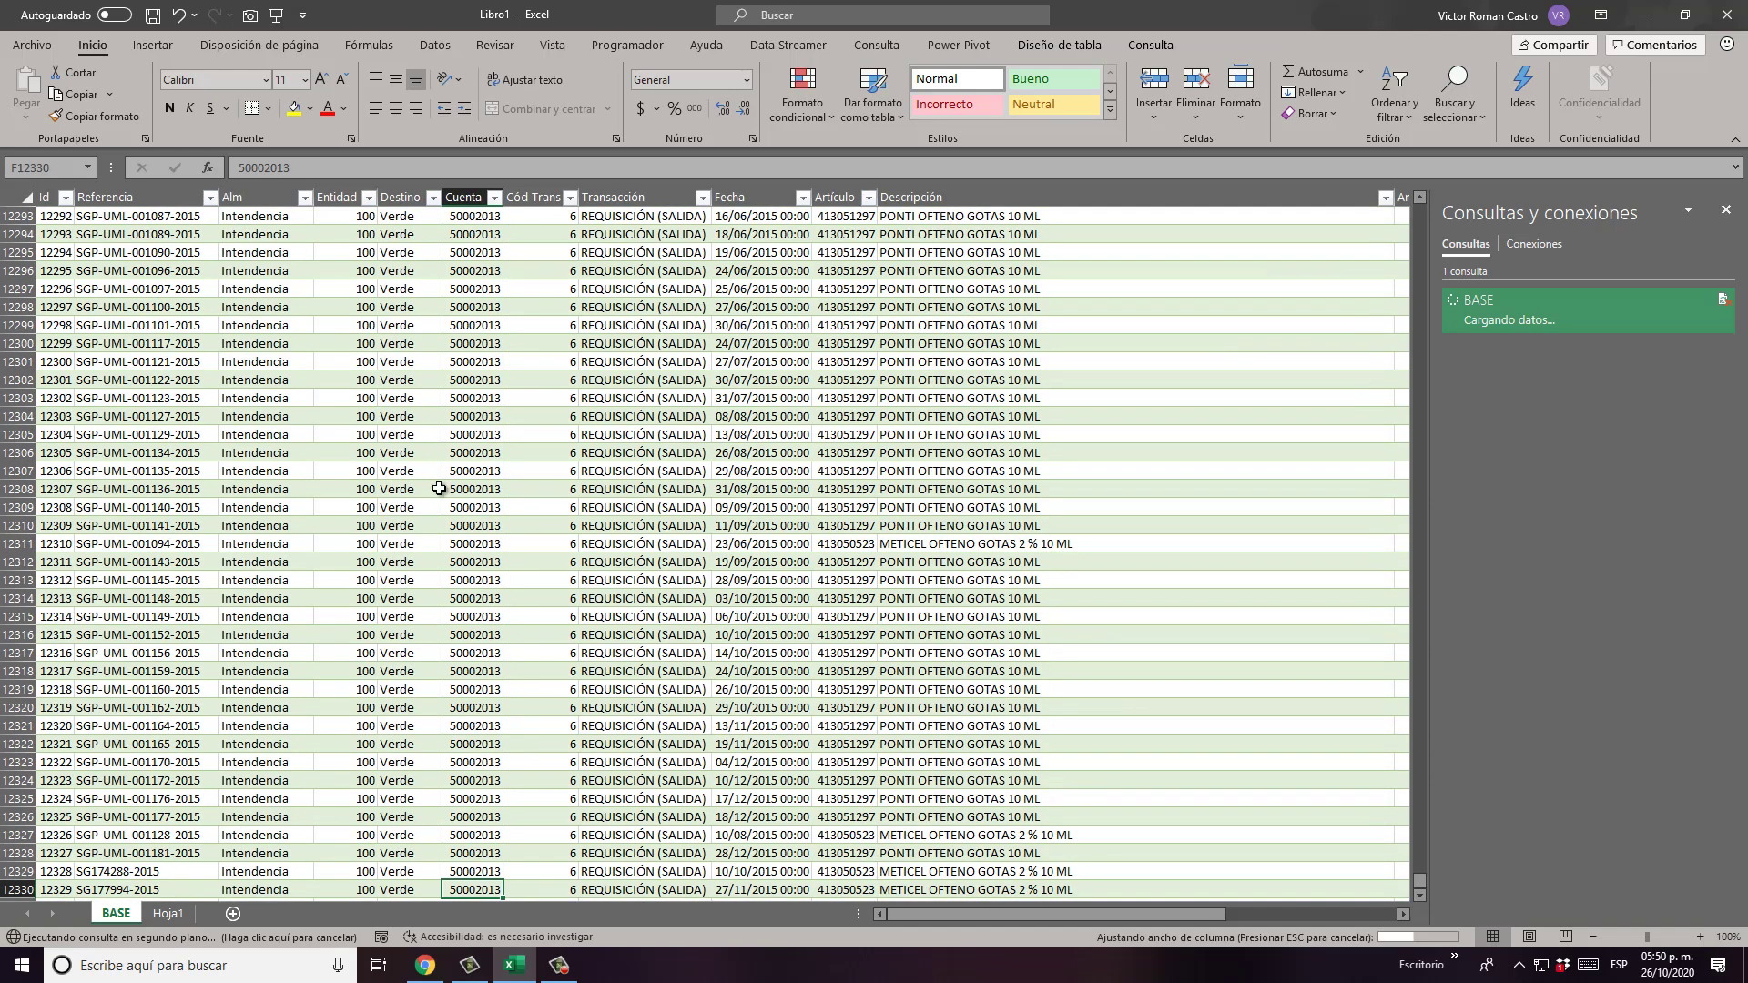
# Step: Check the refreshed BASE table's last records, the blank rows below them and its full range from the first cell
pyautogui.press('Down')
pyautogui.press('Down')
pyautogui.press('Down')
pyautogui.press('Down')
pyautogui.press('Down')
pyautogui.press('Down')
pyautogui.press('Down')
pyautogui.press('Down')
pyautogui.press('Down')
pyautogui.press('Down')
pyautogui.press('Down')
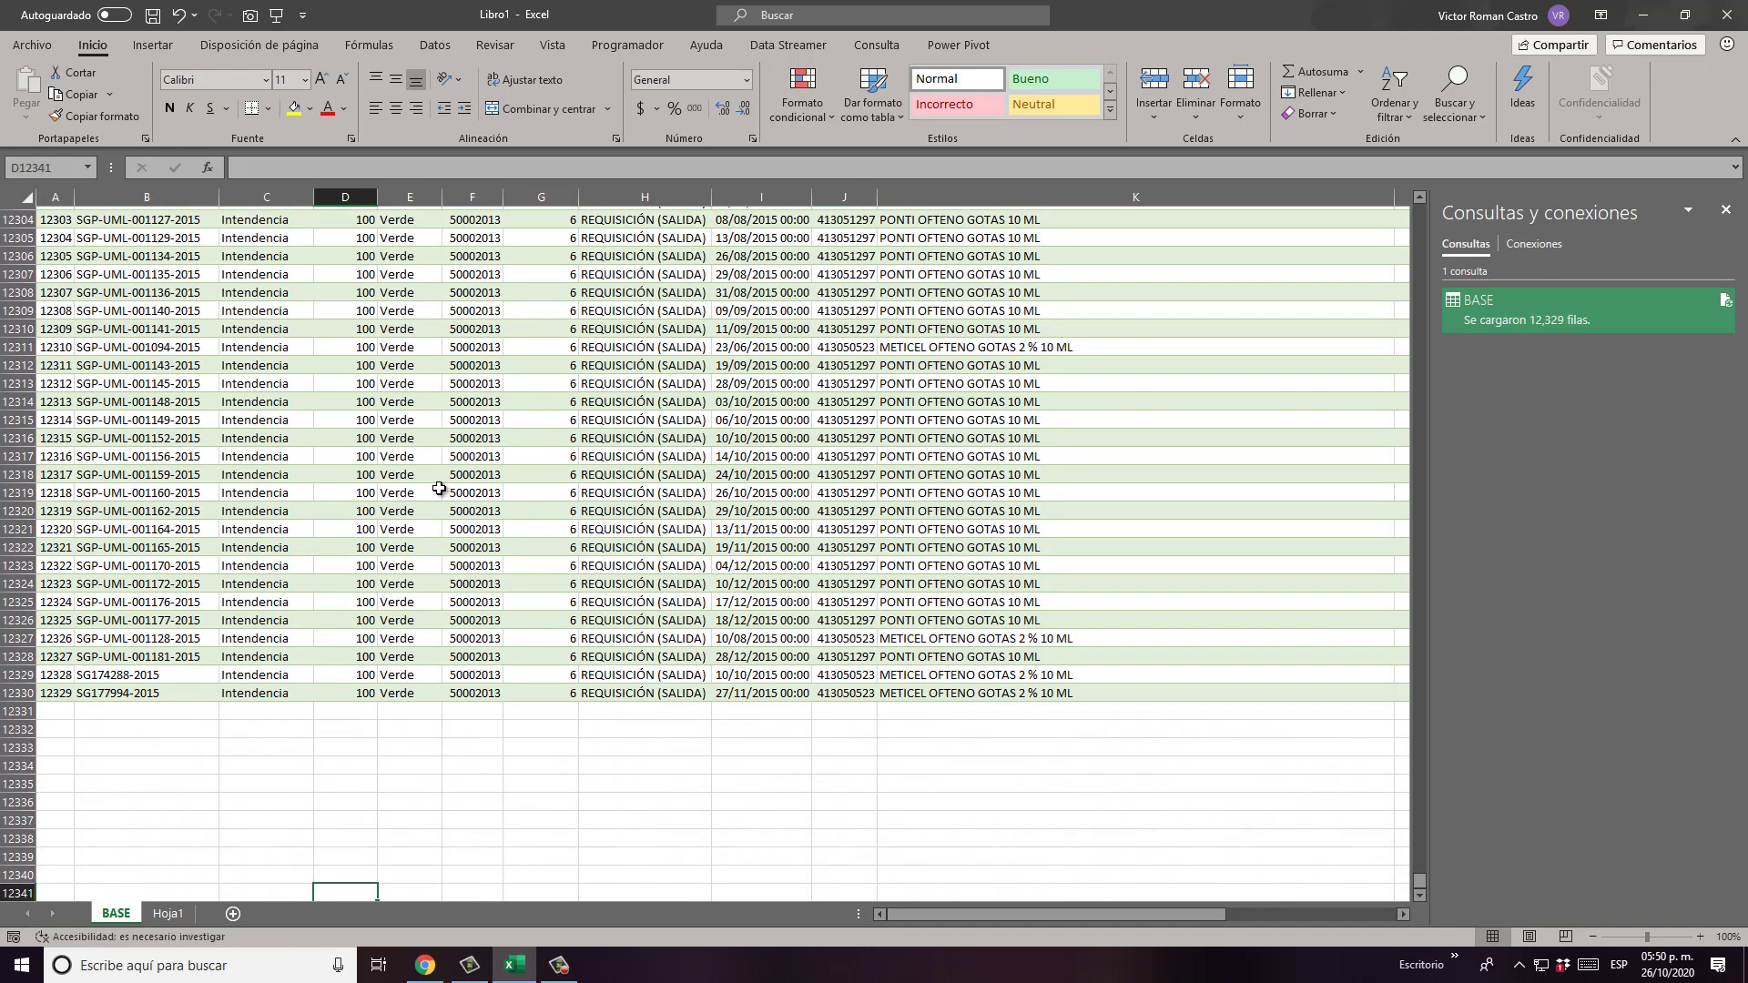
pyautogui.press('Down')
pyautogui.press('Up')
pyautogui.press('Up')
pyautogui.press('Up')
pyautogui.hotkey('ctrl', 'Up')
pyautogui.hotkey('ctrl', 'Up')
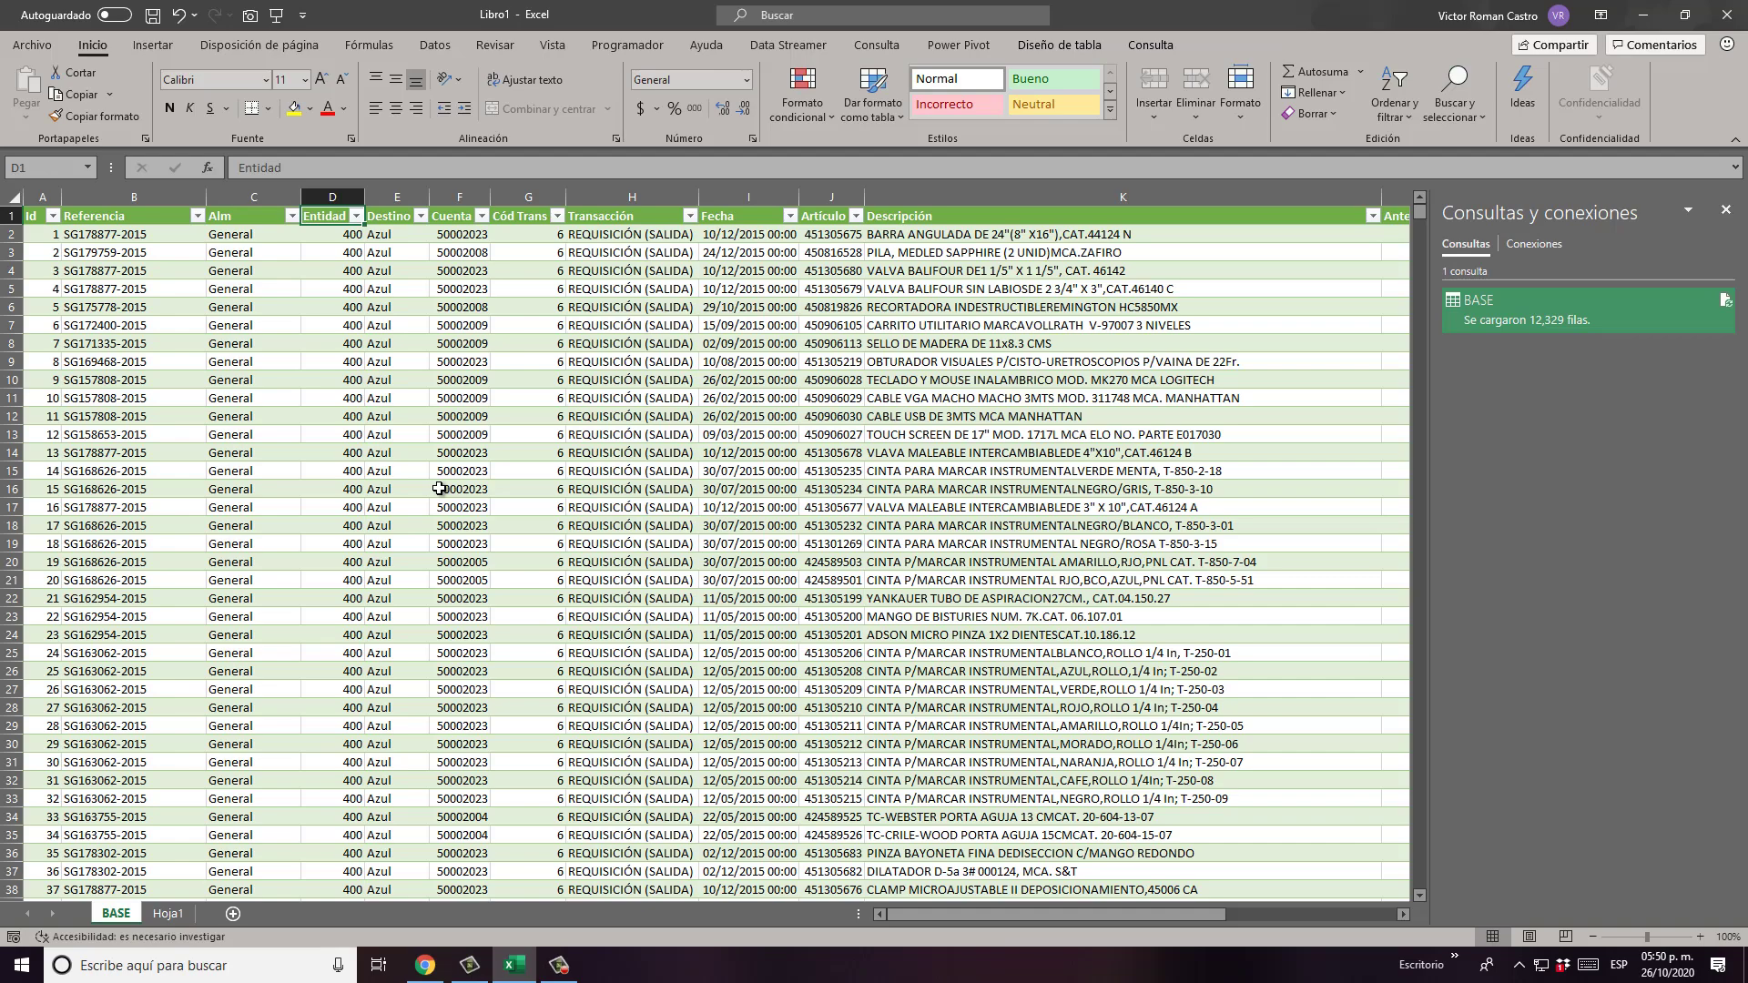
pyautogui.hotkey('ctrl', 'Home')
pyautogui.hotkey('ctrl', 'shift', 'Right')
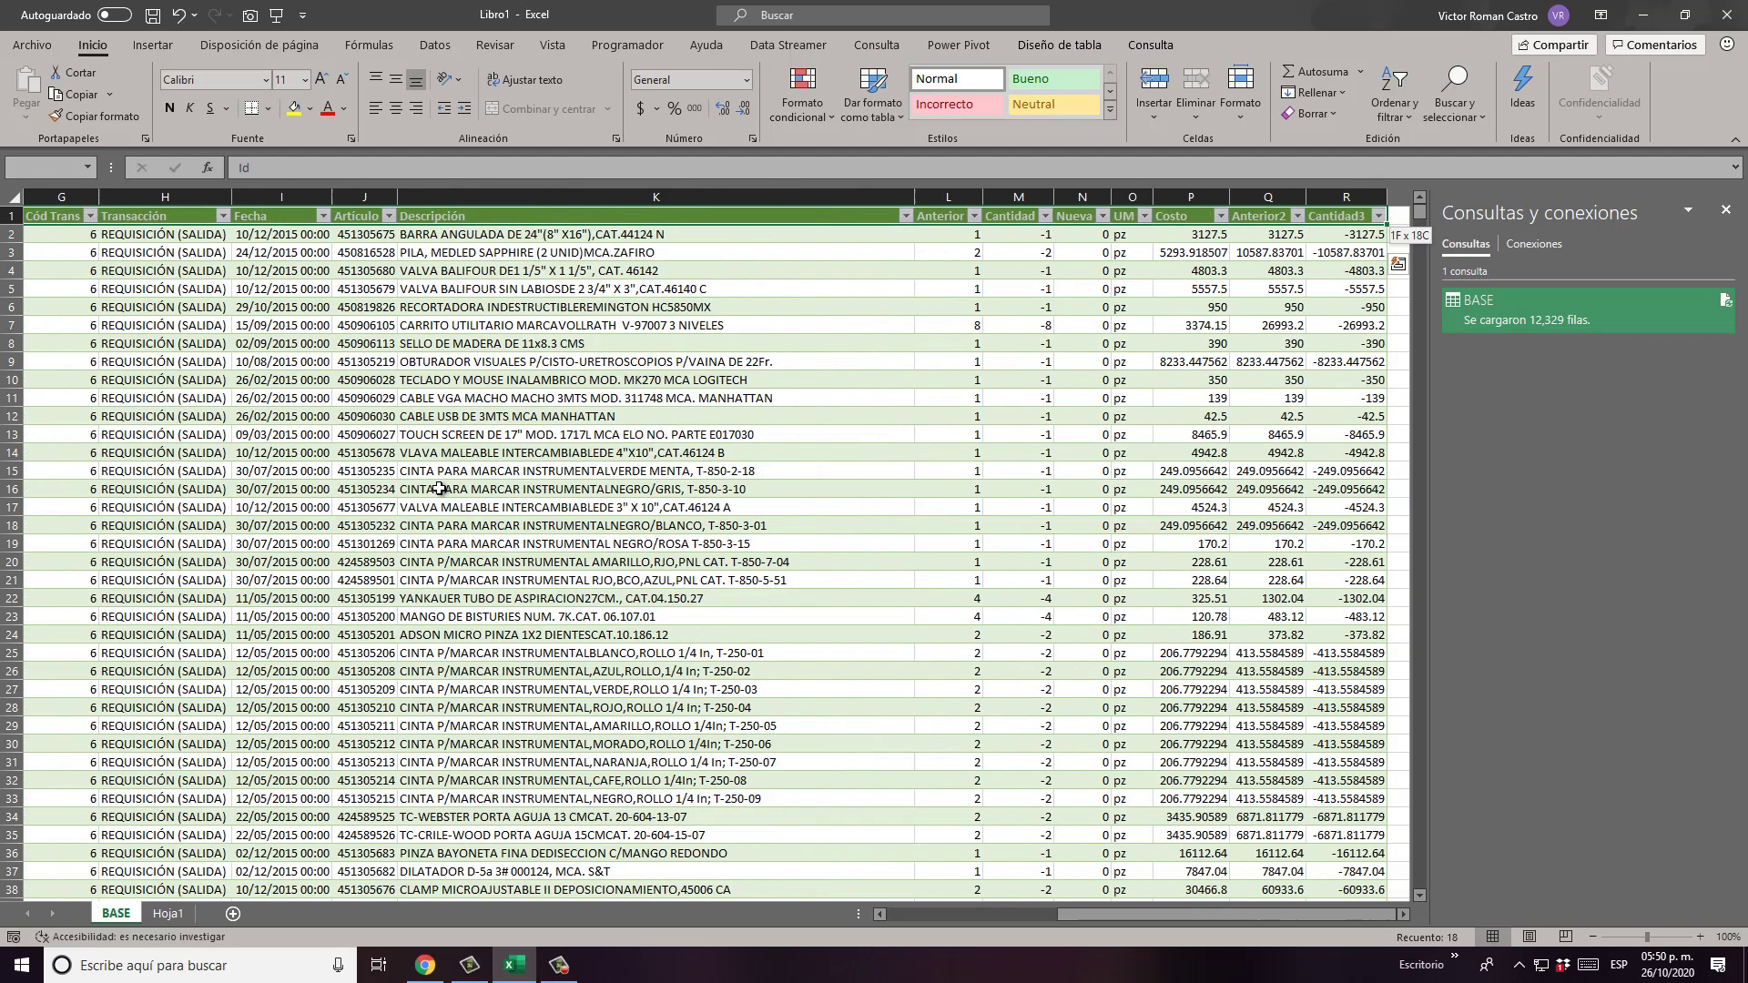
pyautogui.hotkey('ctrl', 'shift', 'Down')
pyautogui.hotkey('ctrl', 'Home')
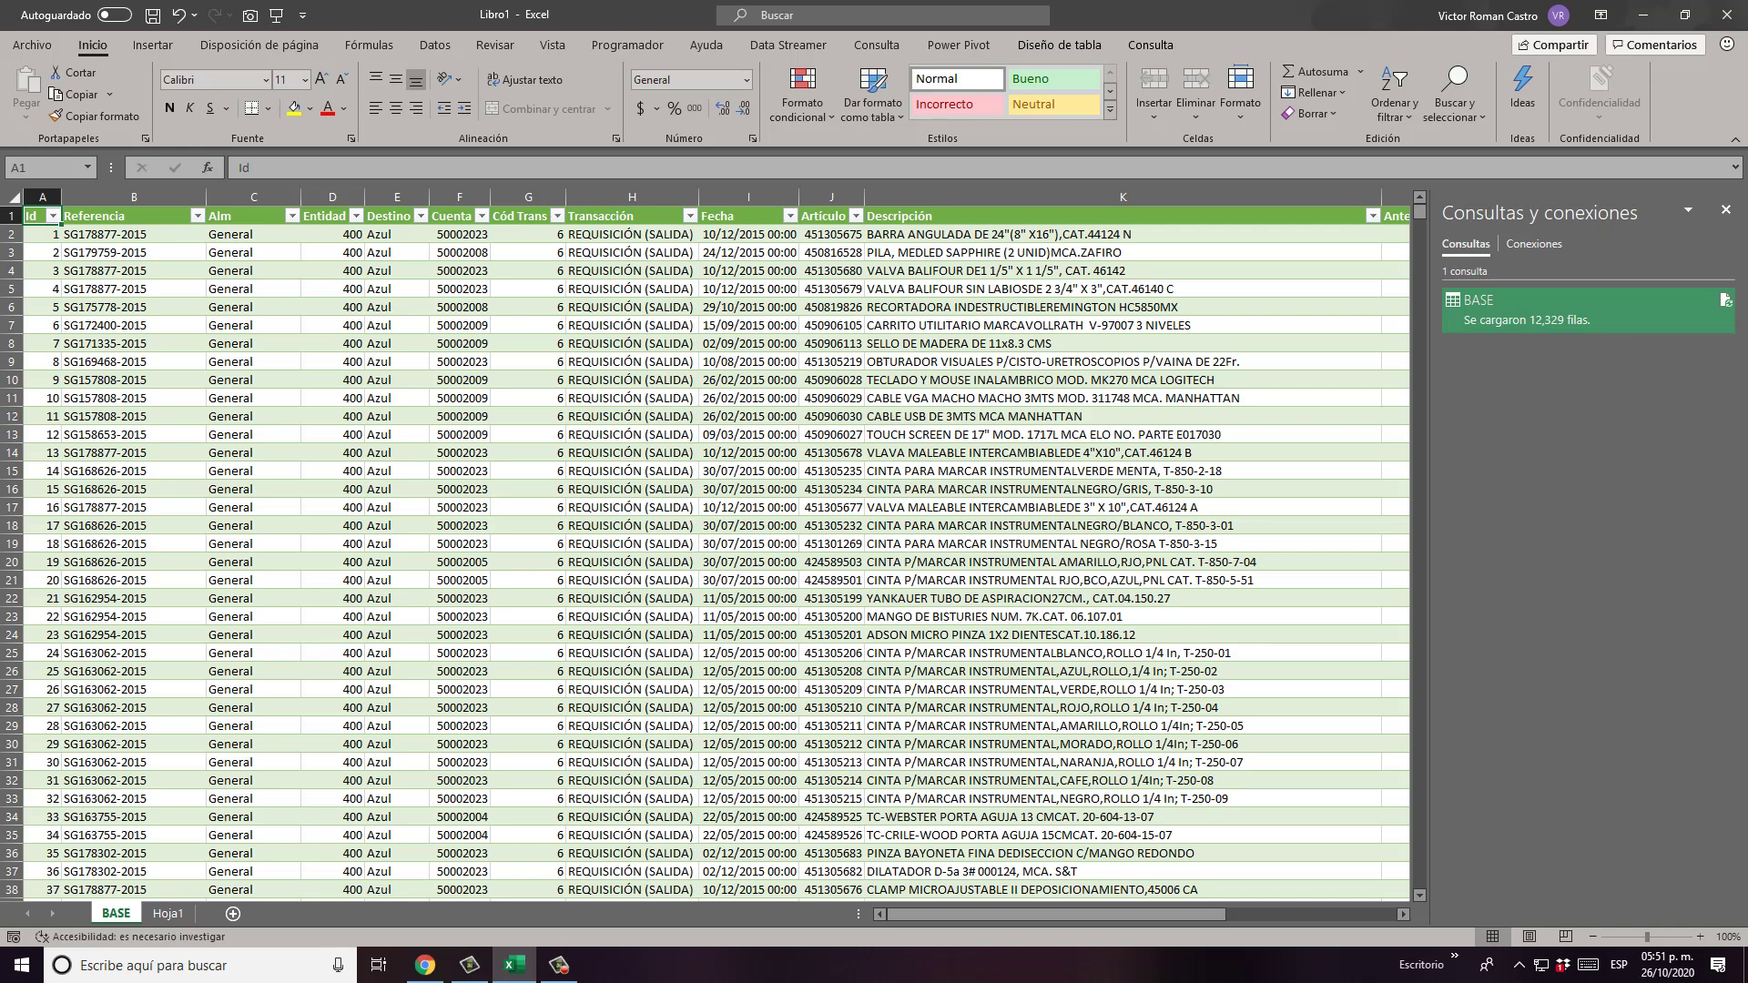
# Step: Switch to the blank sheet Hoja1 and hide the workbook's list of queries and connections
pyautogui.click(168, 913)
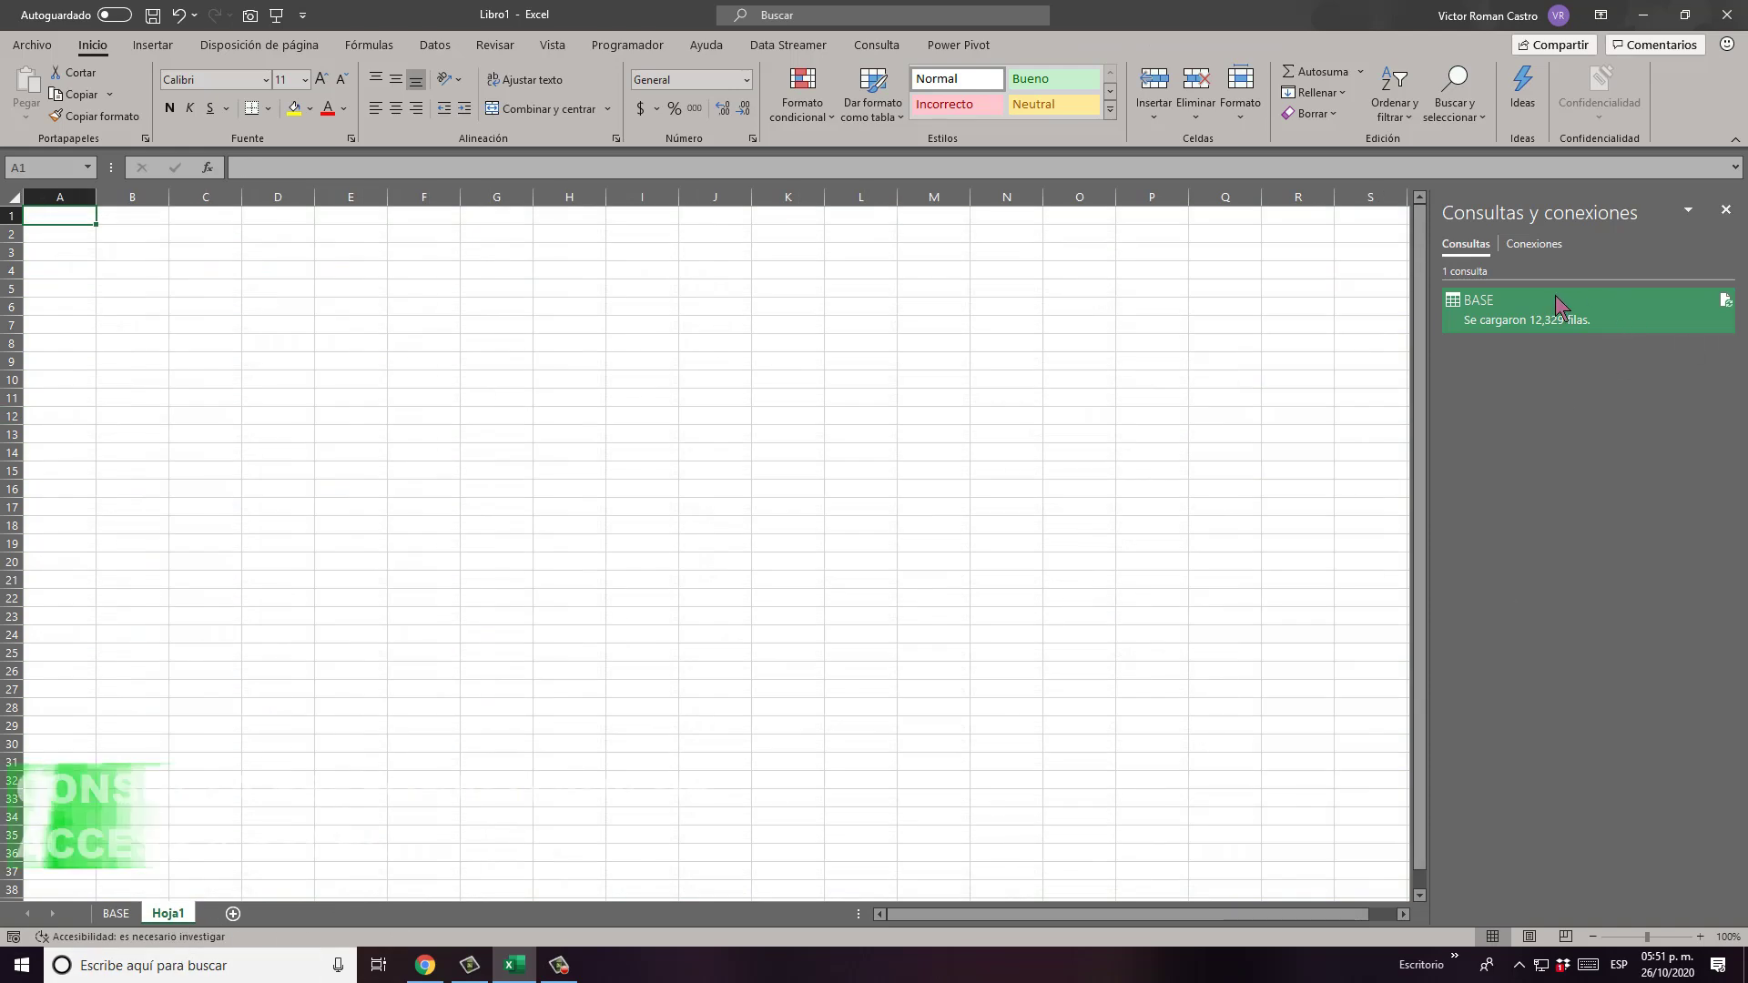
pyautogui.click(1726, 210)
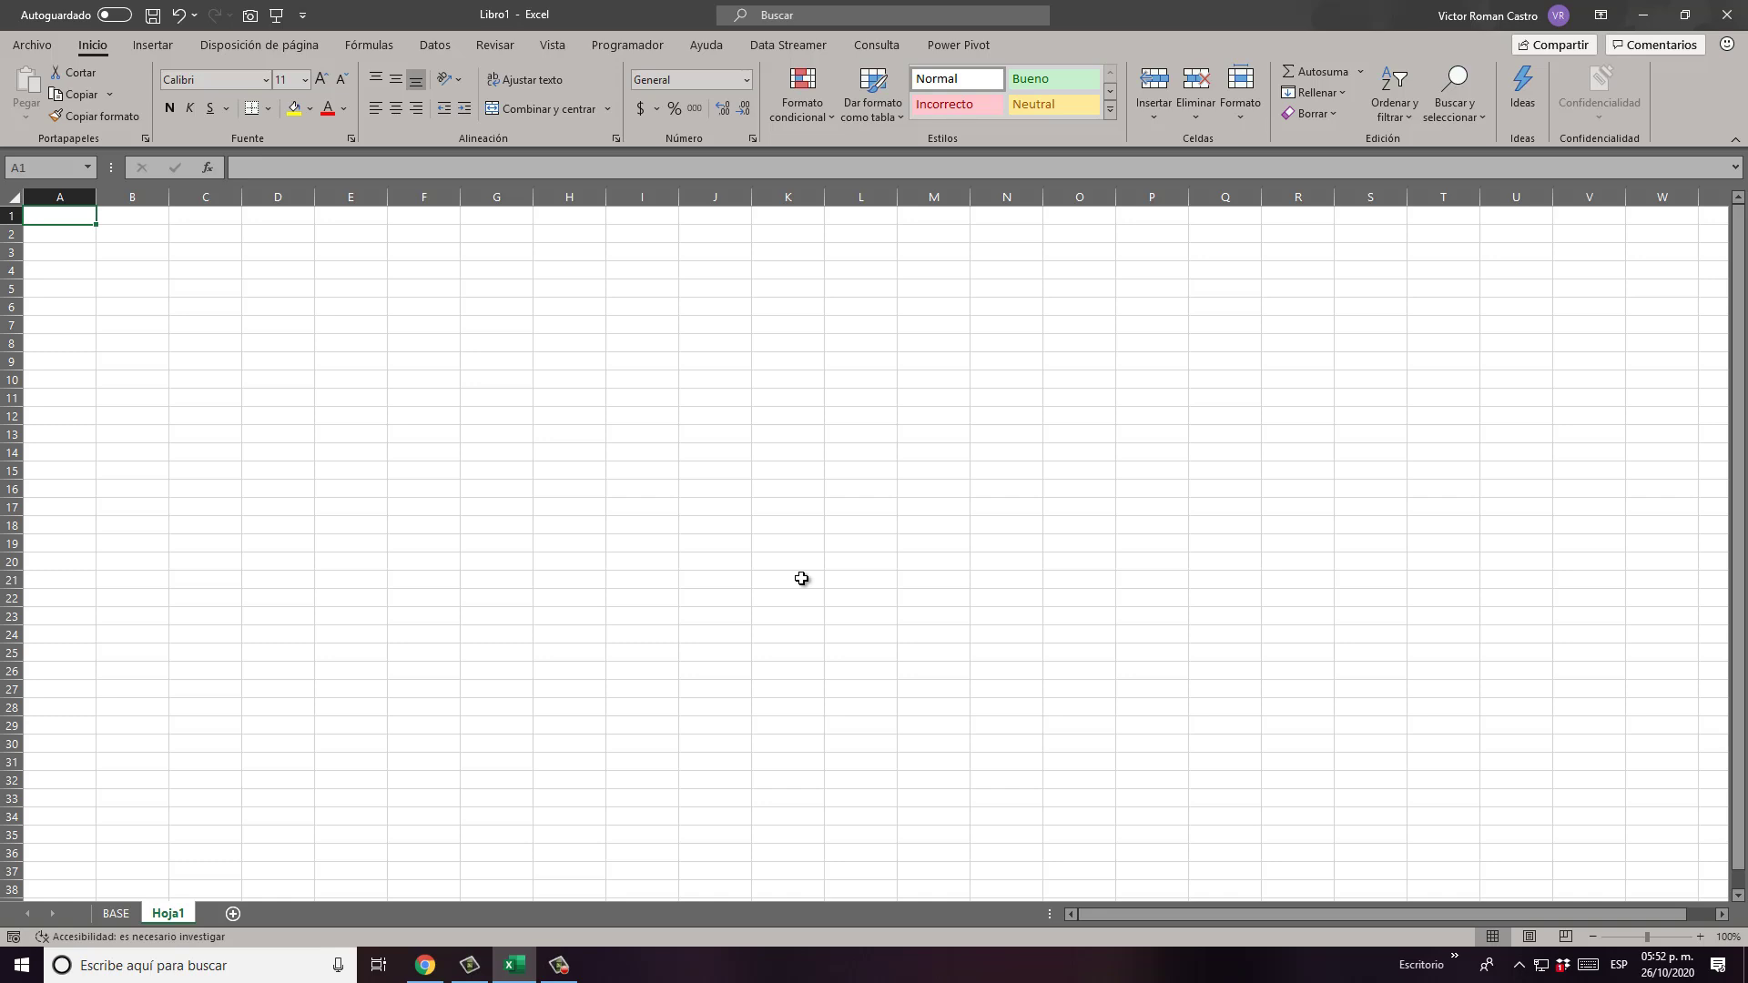
# Step: Start a new data import into cell A1 of Hoja1 using Microsoft Query
pyautogui.click(435, 44)
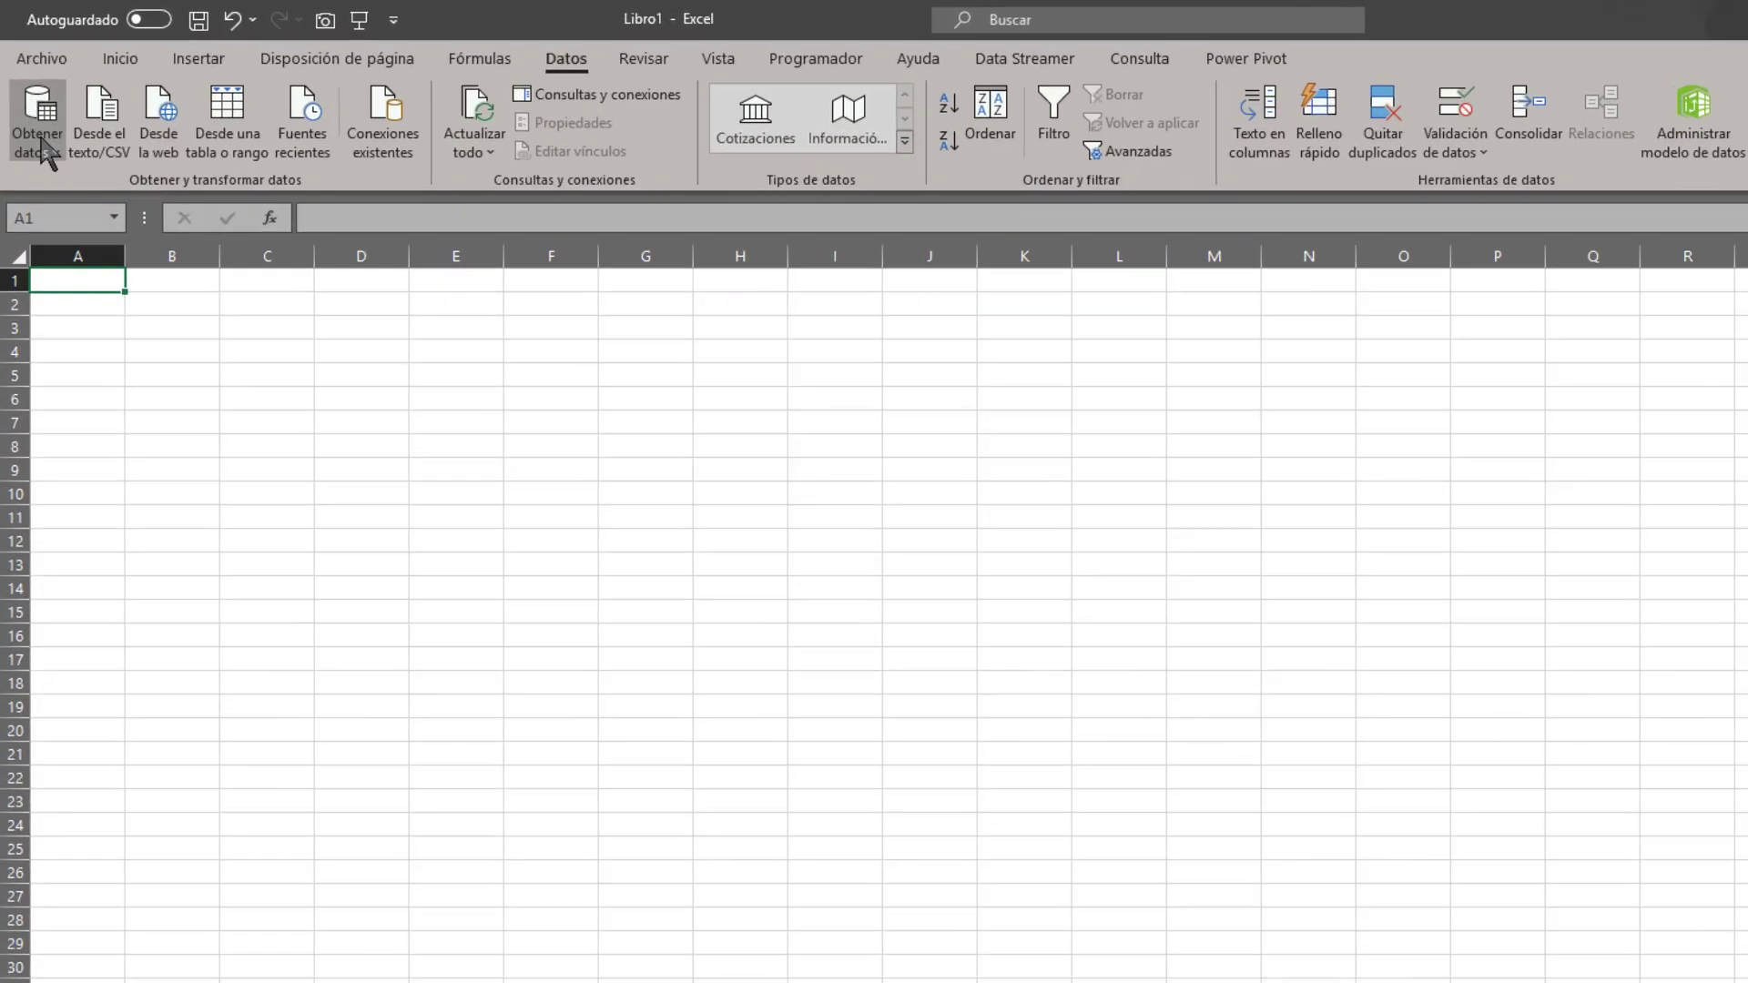
pyautogui.click(29, 100)
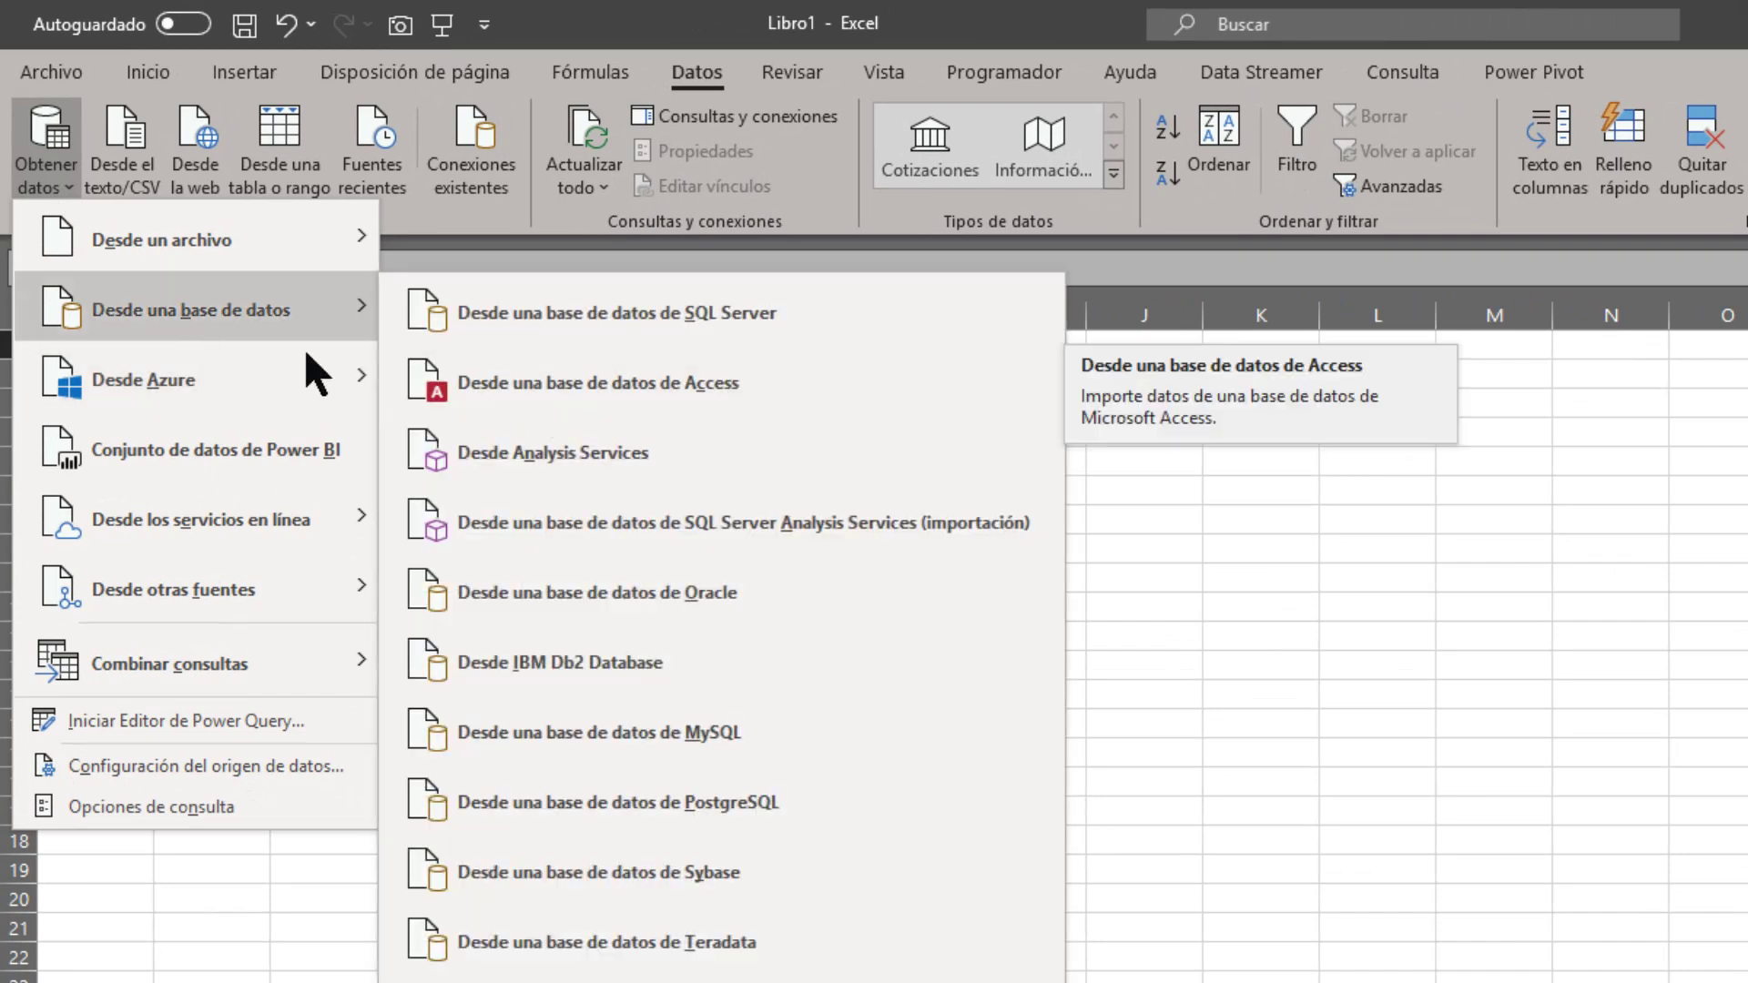
pyautogui.moveTo(297, 237)
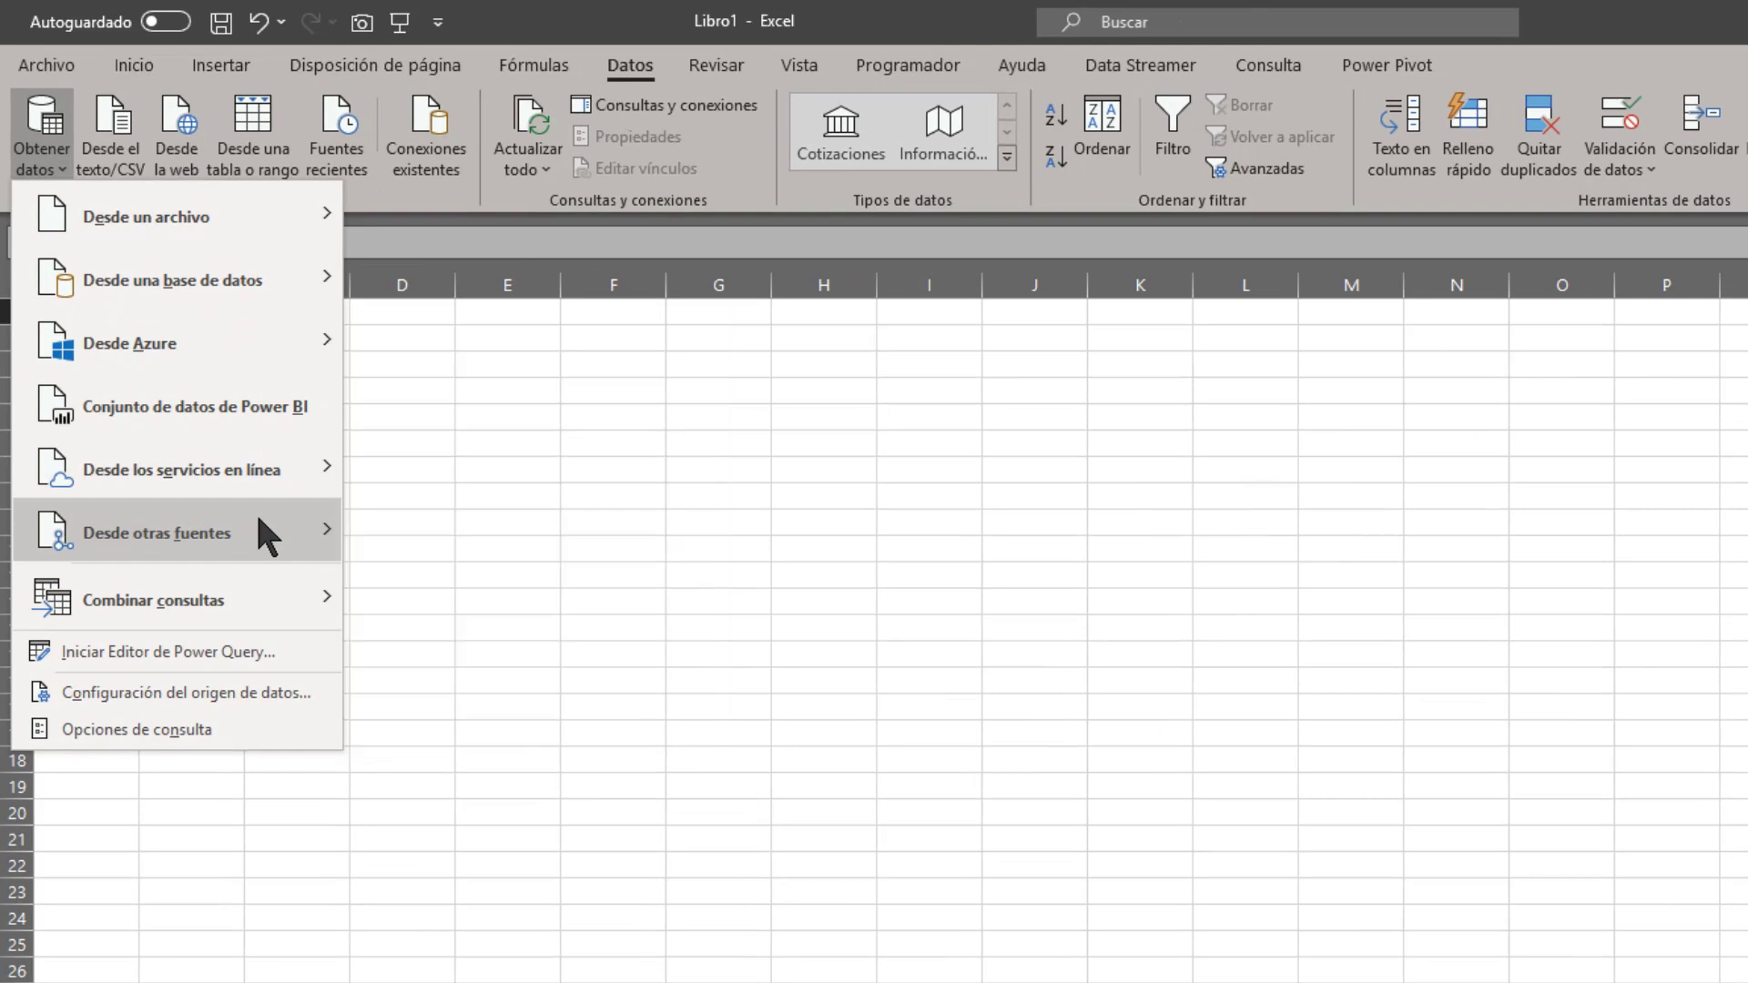
pyautogui.moveTo(258, 519)
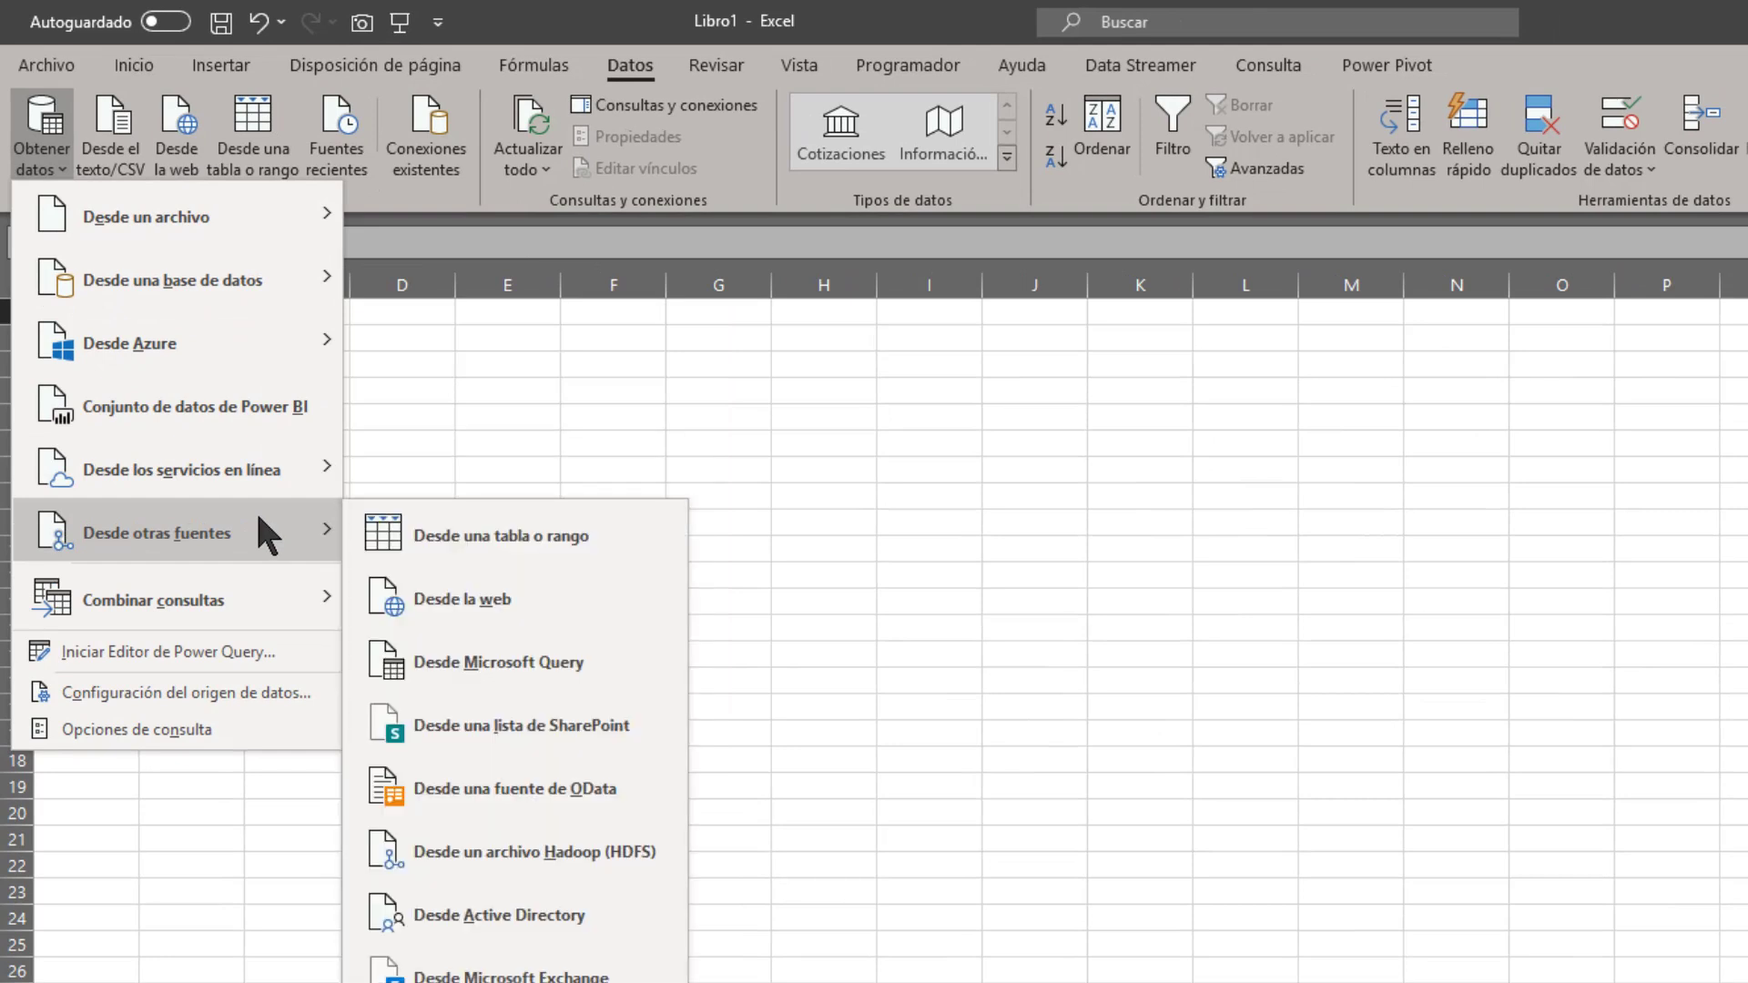
pyautogui.click(603, 659)
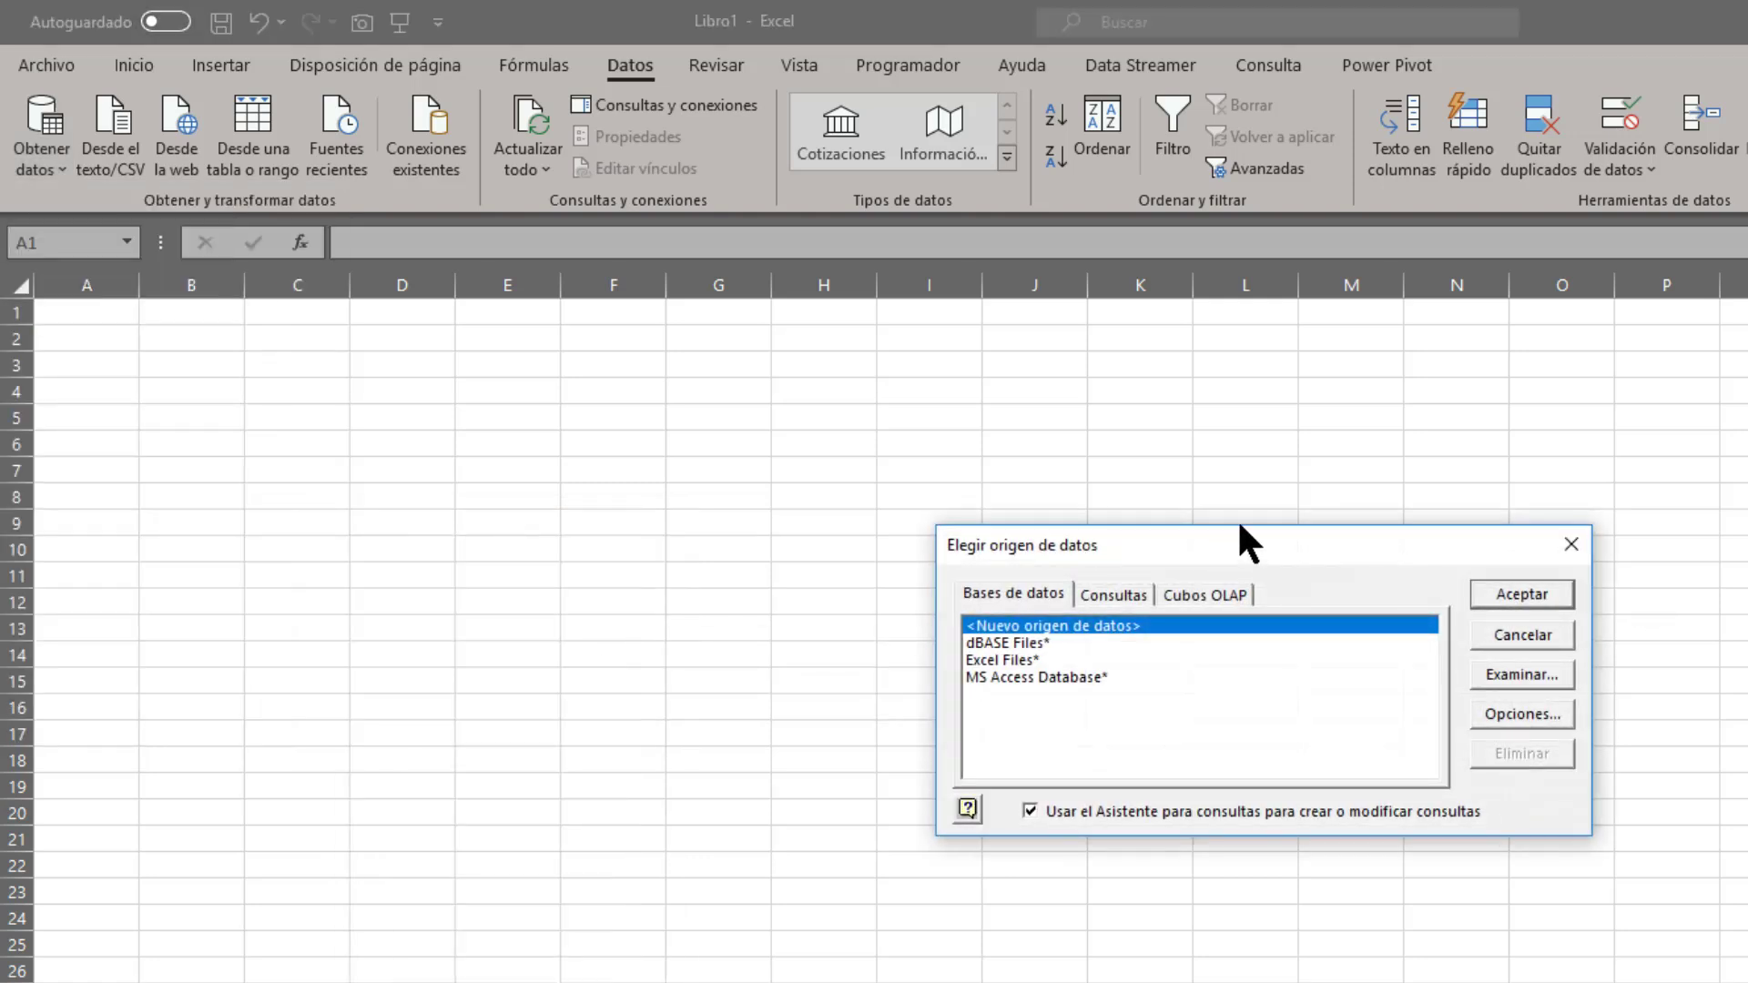
# Step: Review the available databases, queries and OLAP cubes, and connect using MS Access Database* as the data source
pyautogui.moveTo(1241, 546); pyautogui.dragTo(1235, 461)
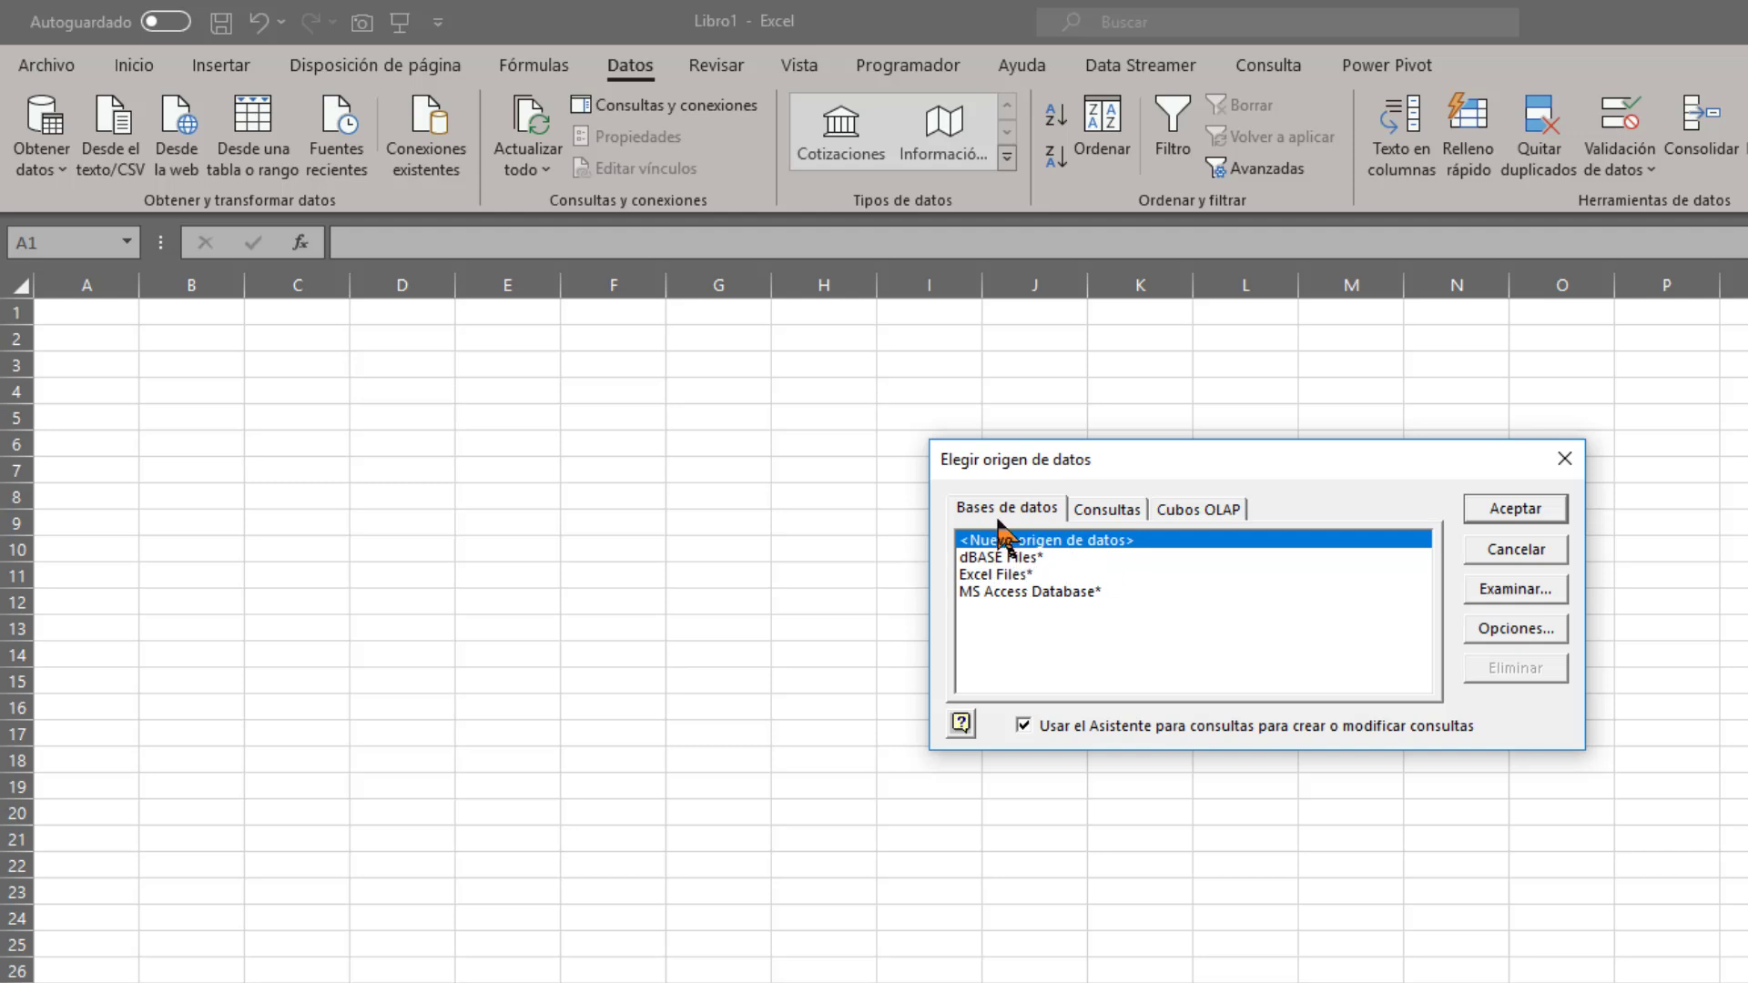
pyautogui.click(1108, 513)
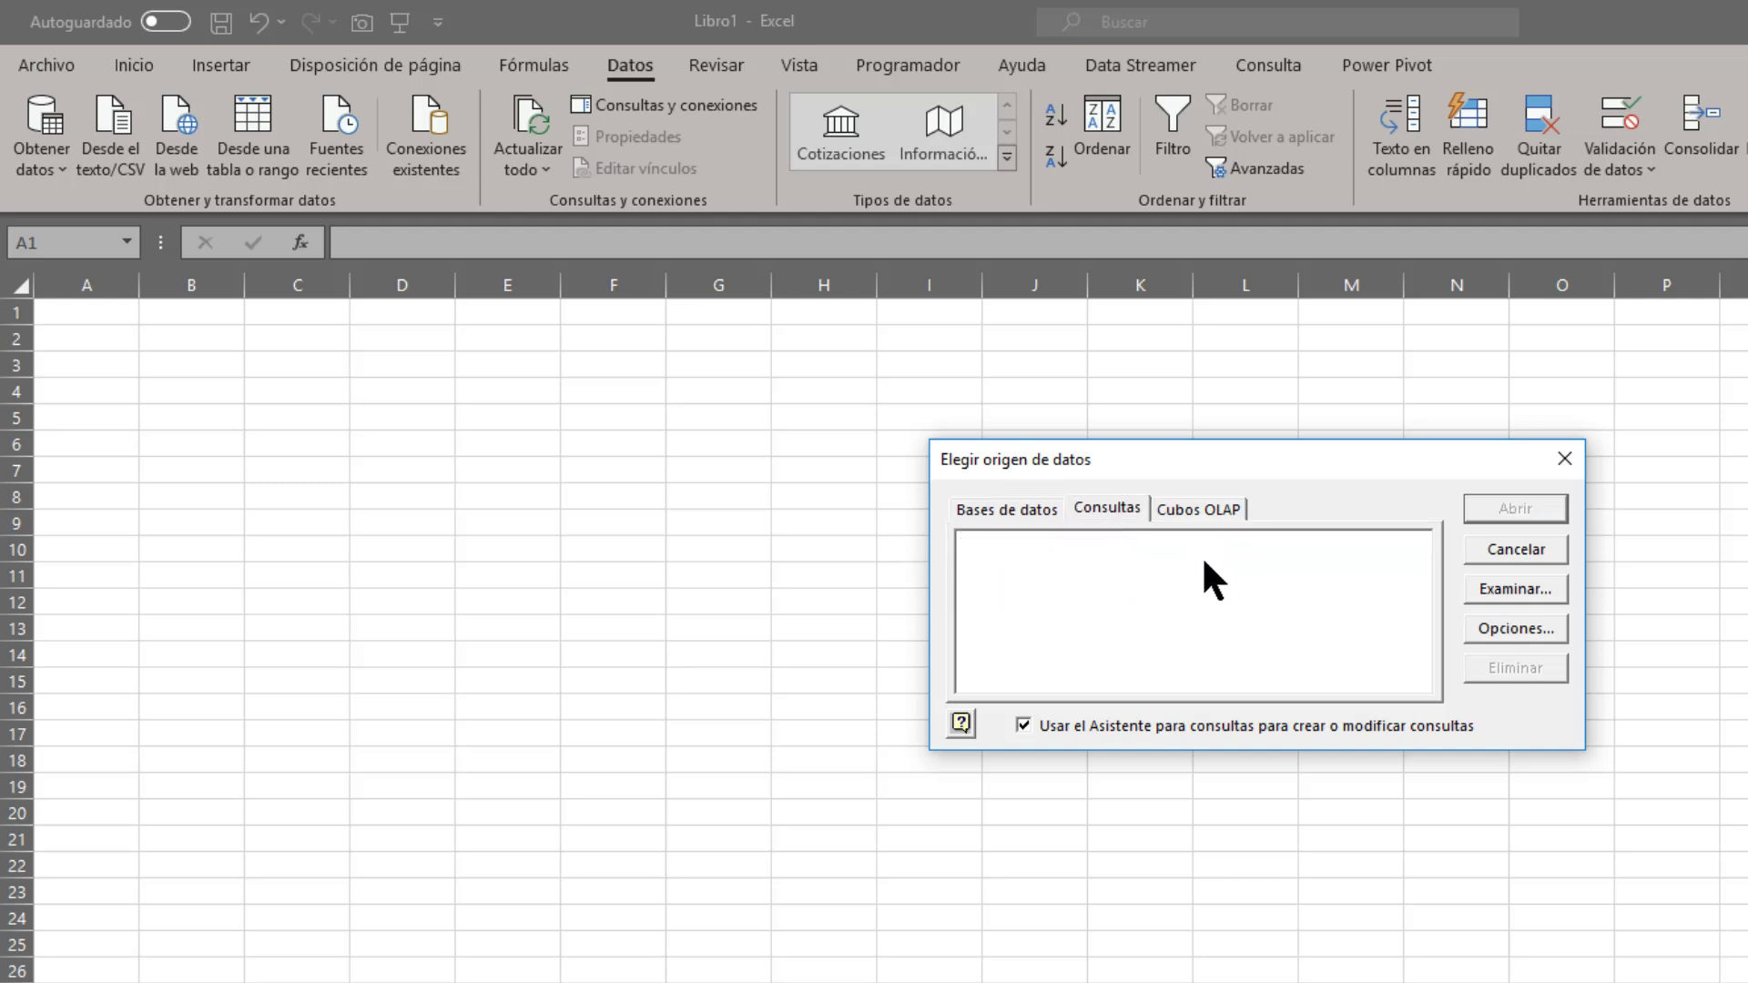
pyautogui.click(1223, 507)
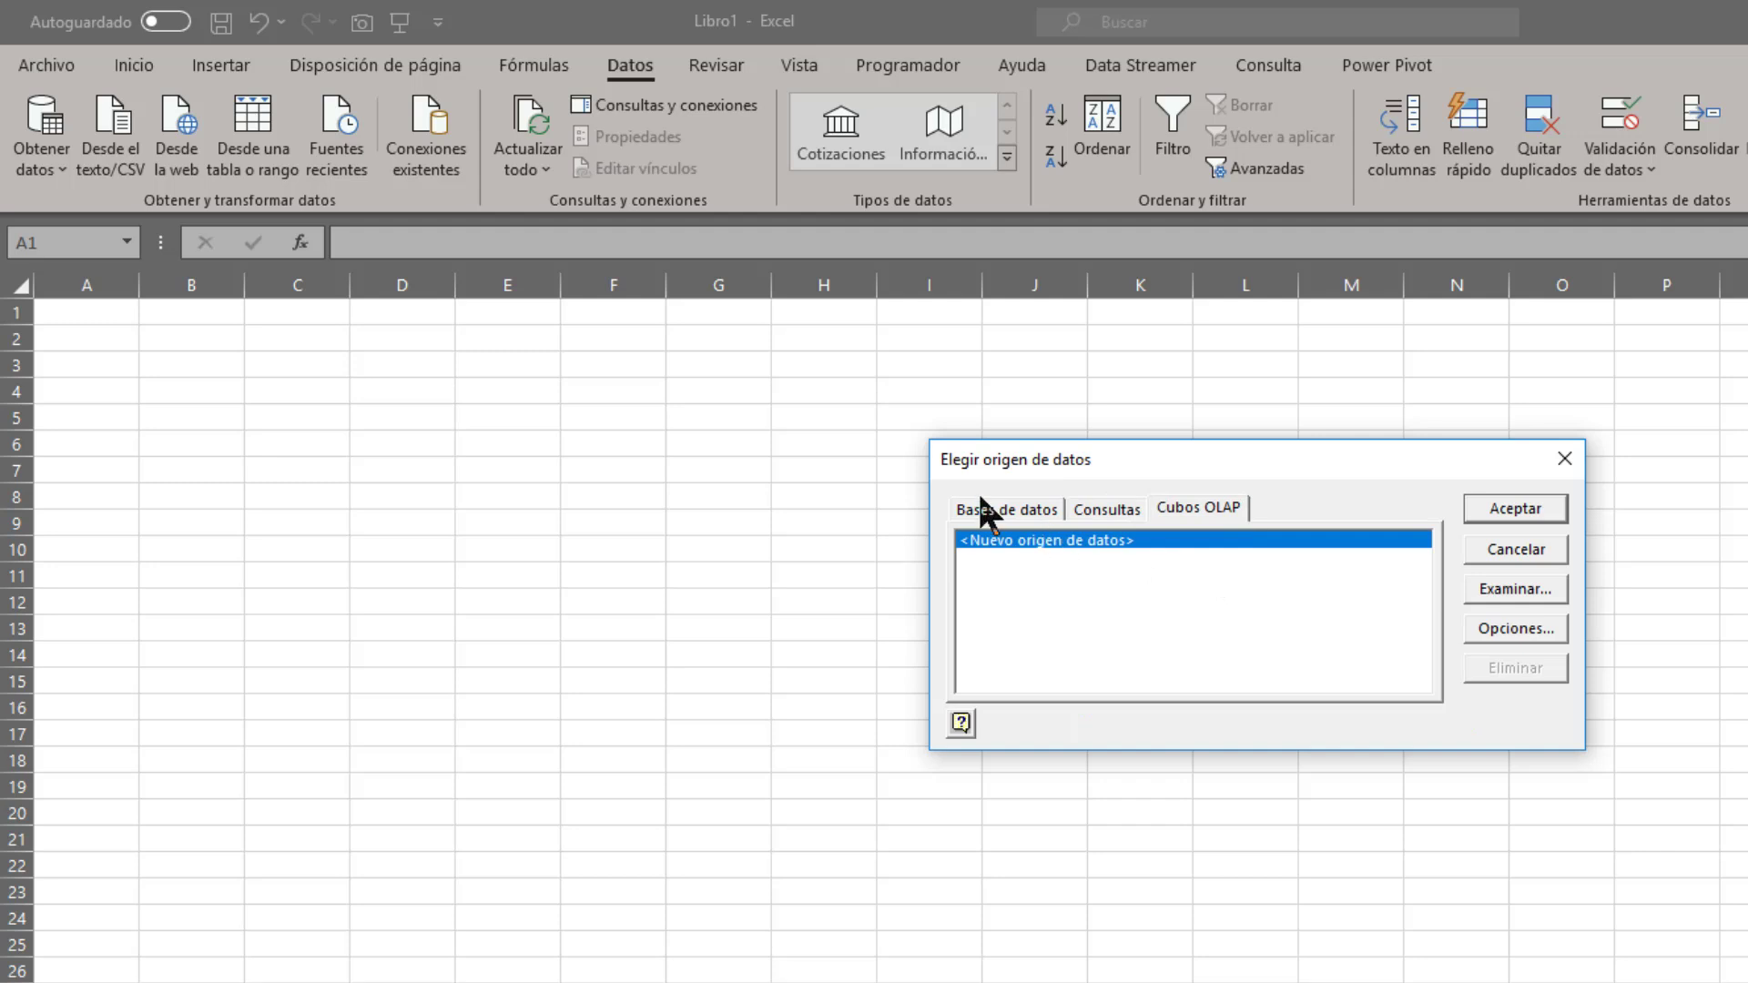
pyautogui.click(1040, 512)
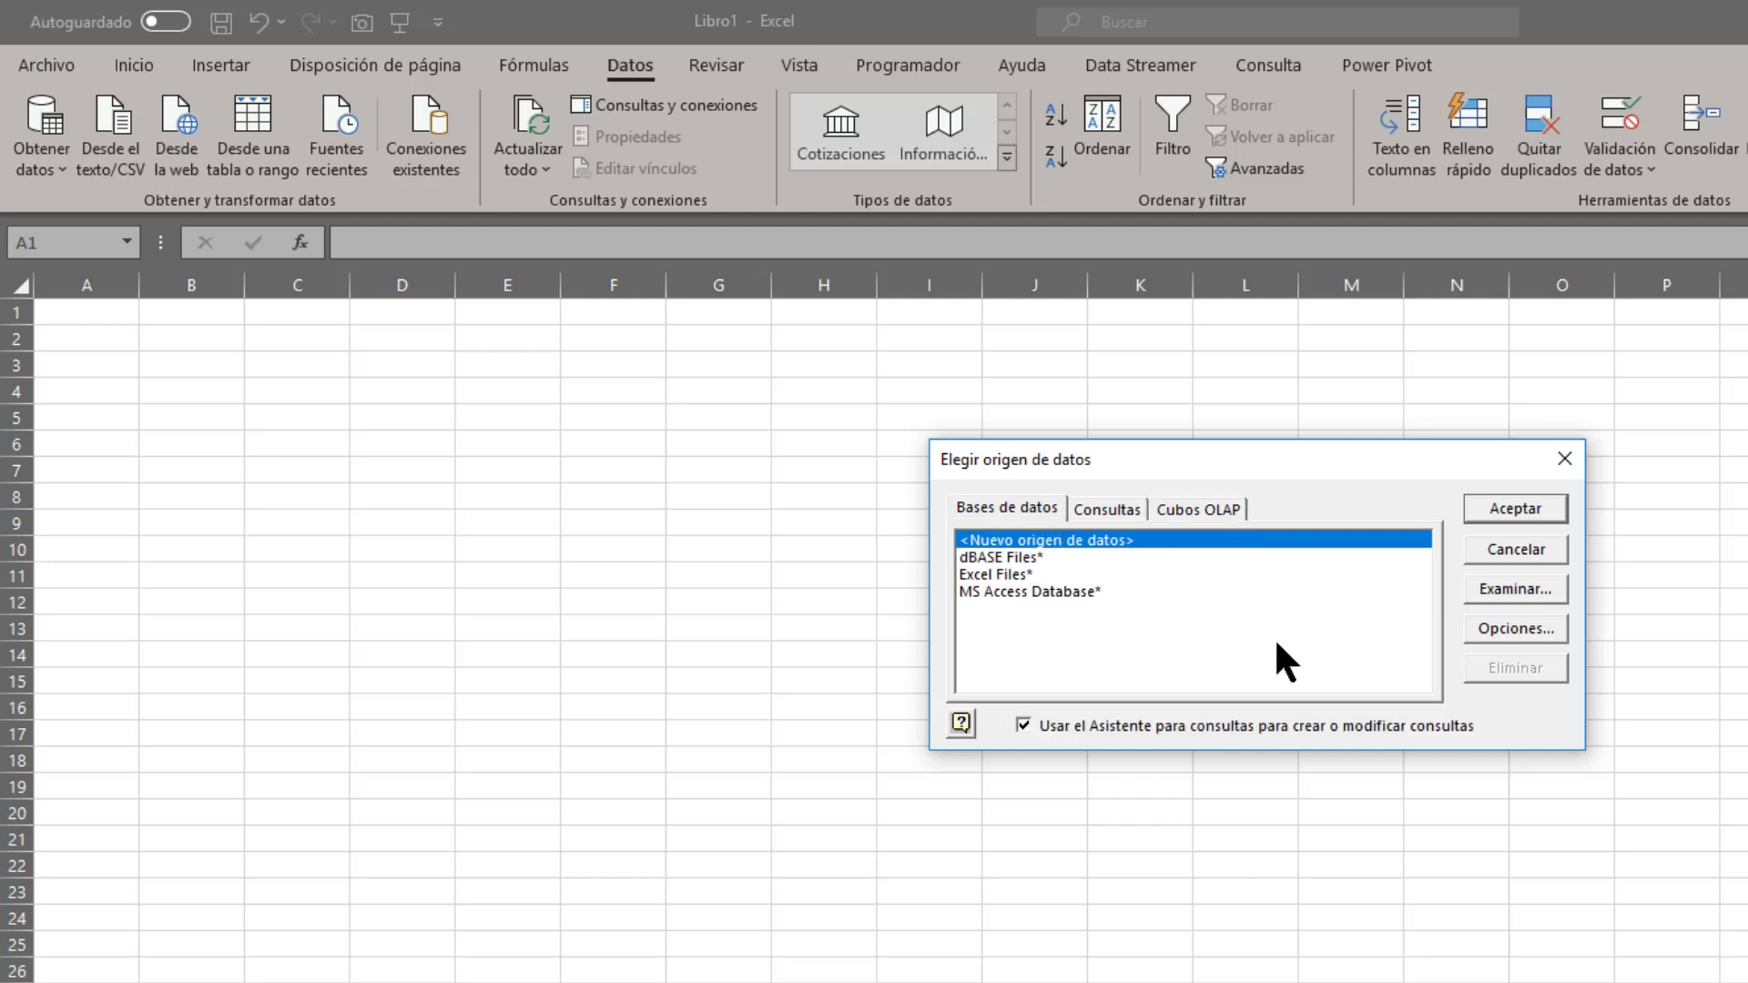
pyautogui.click(1056, 590)
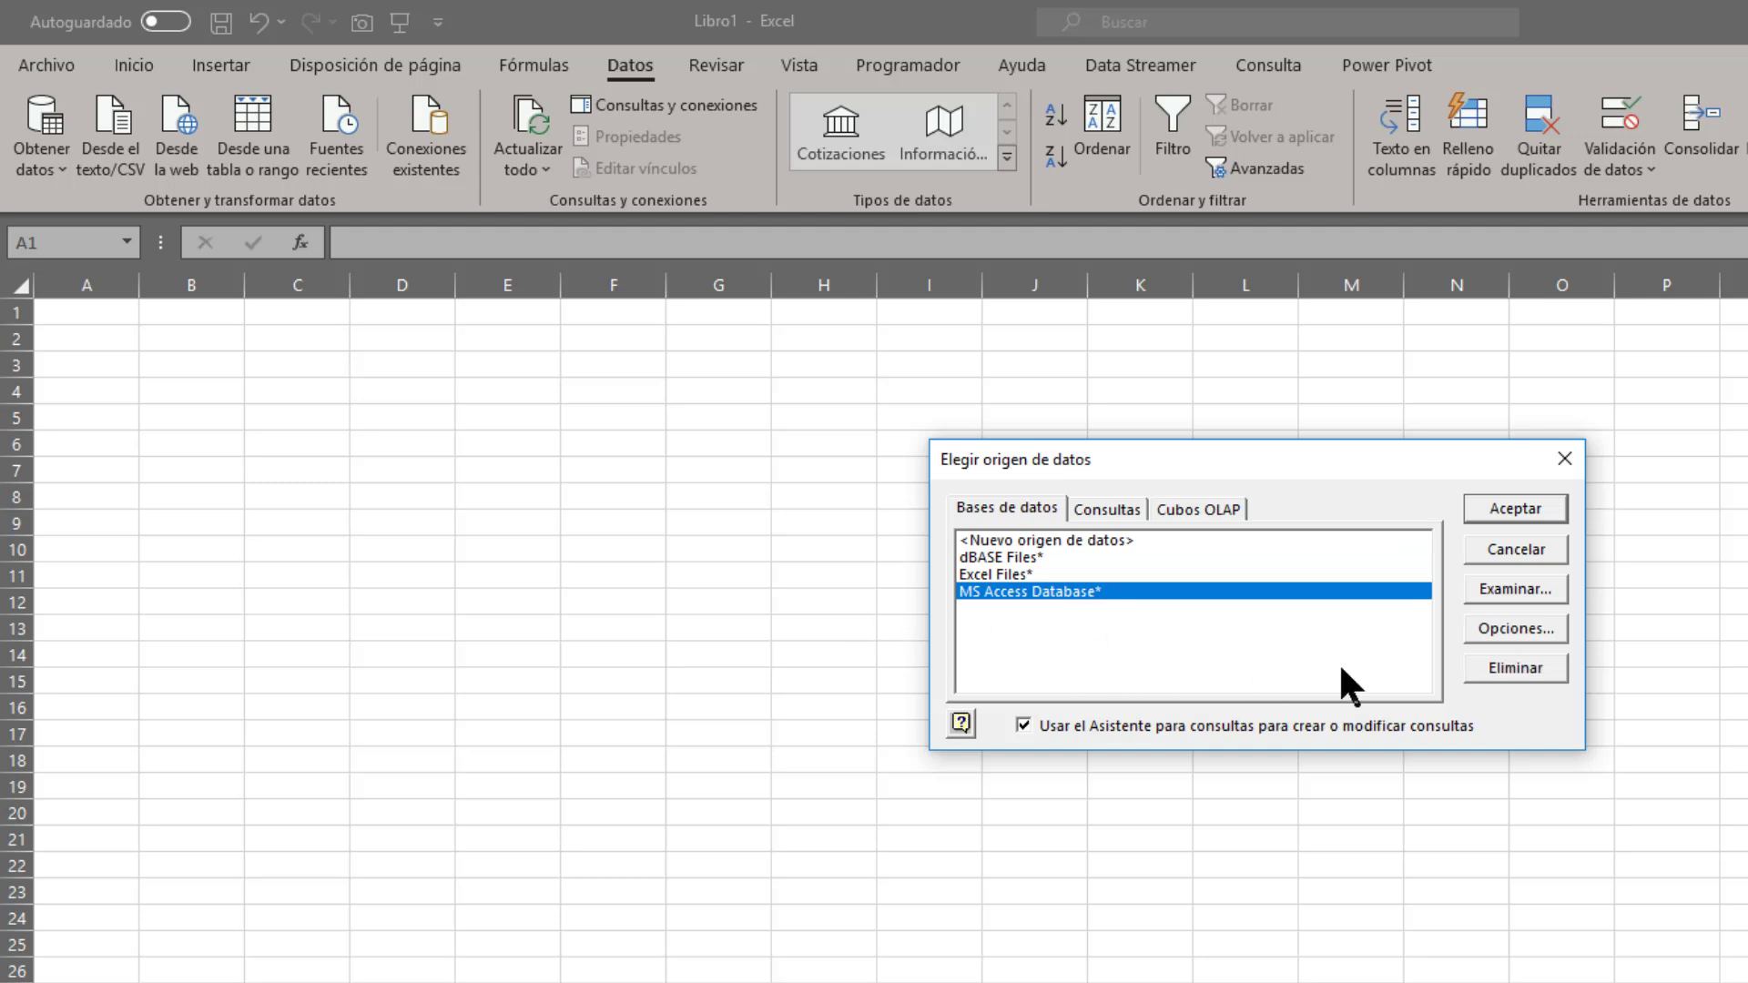
pyautogui.click(1516, 508)
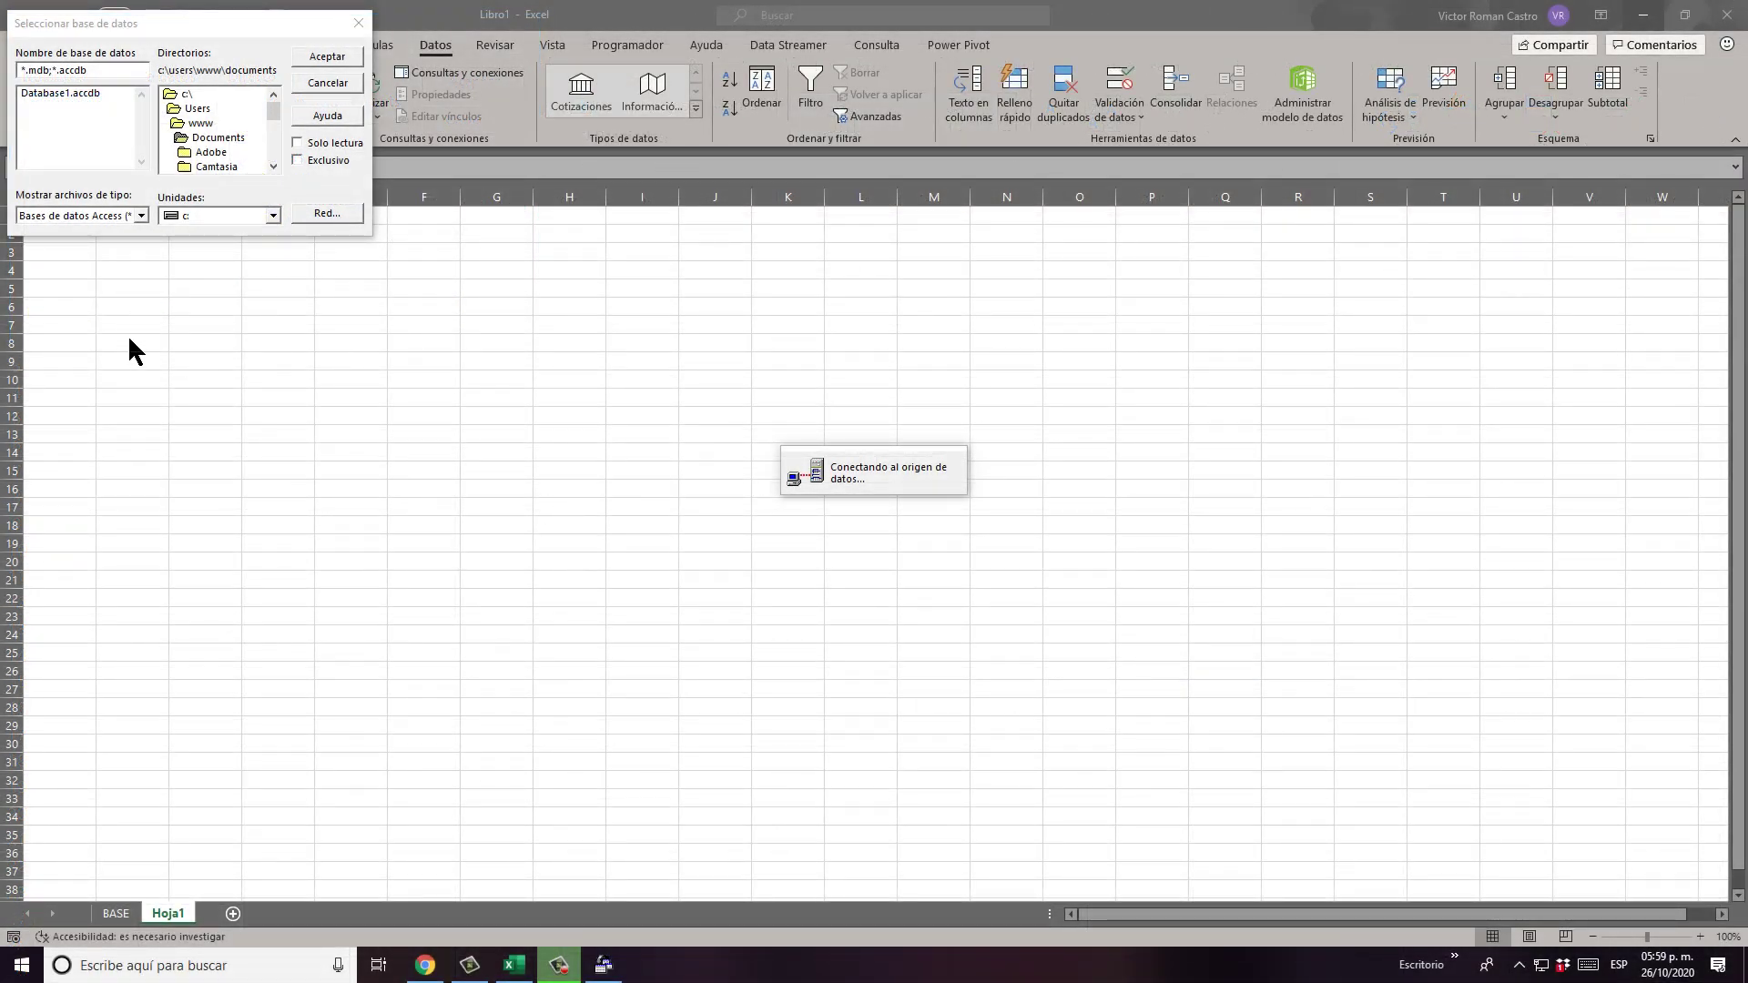
# Step: Choose Almacenes.accdb in the root of drive C as the database to query
pyautogui.doubleClick(188, 95)
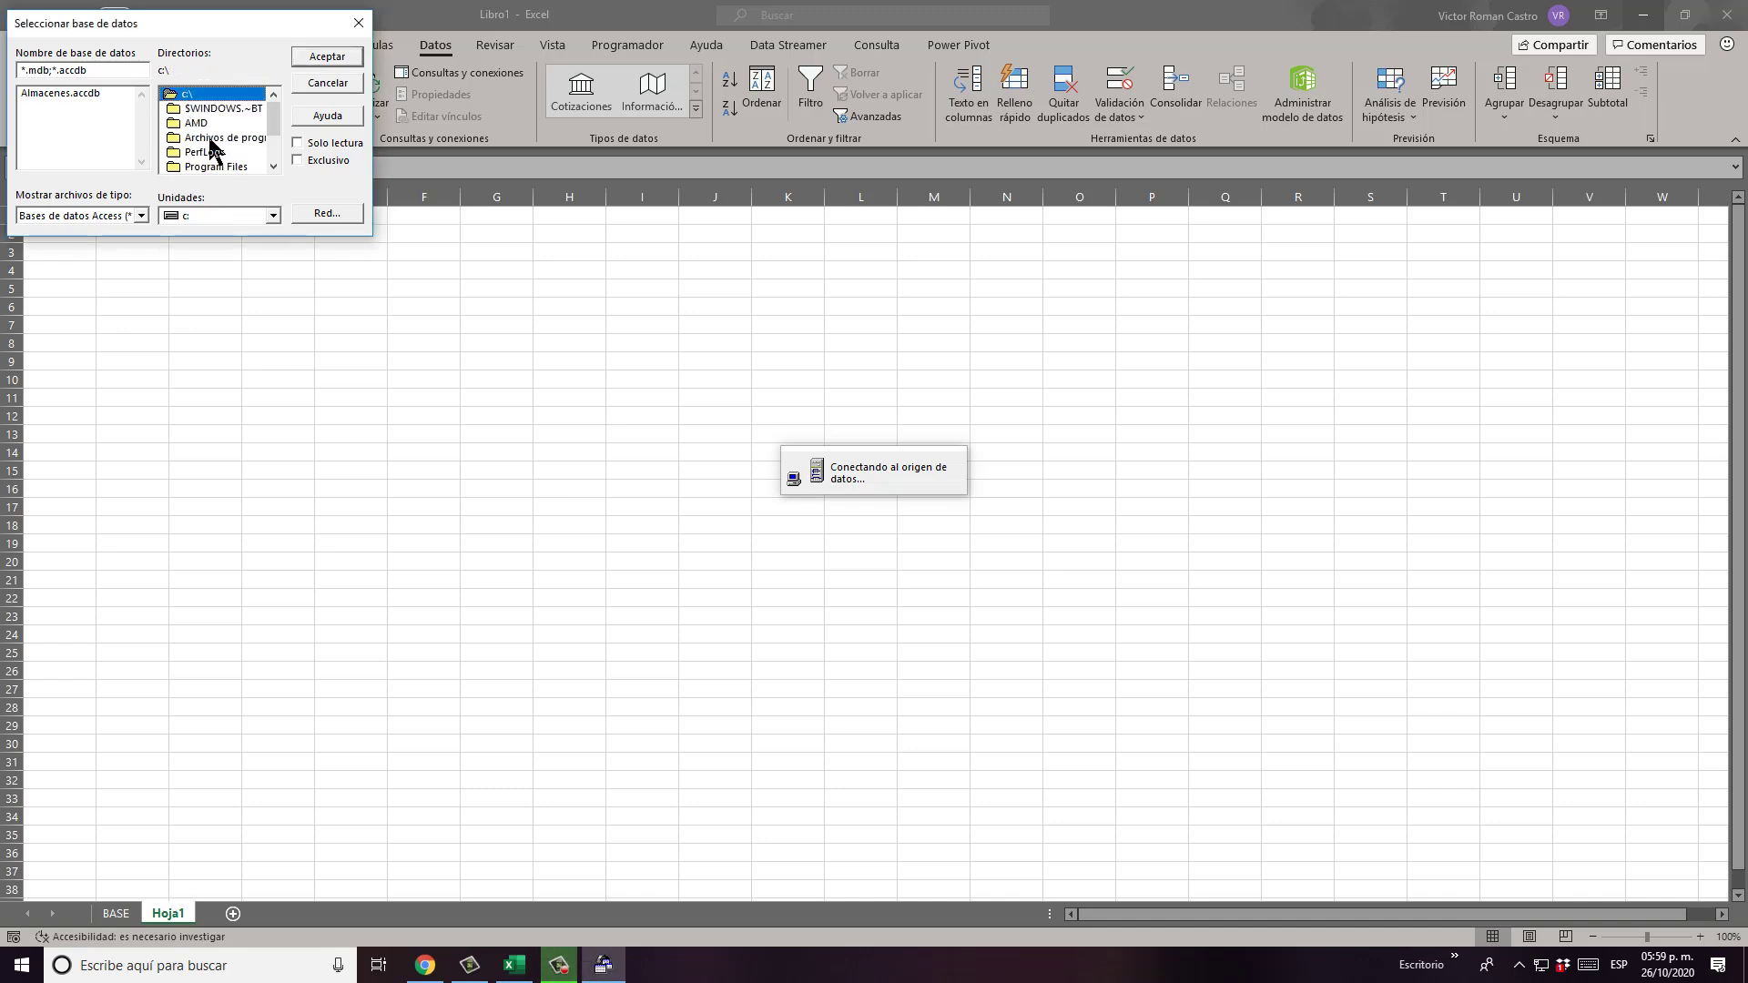
pyautogui.moveTo(192, 33); pyautogui.dragTo(675, 246)
pyautogui.click(556, 308)
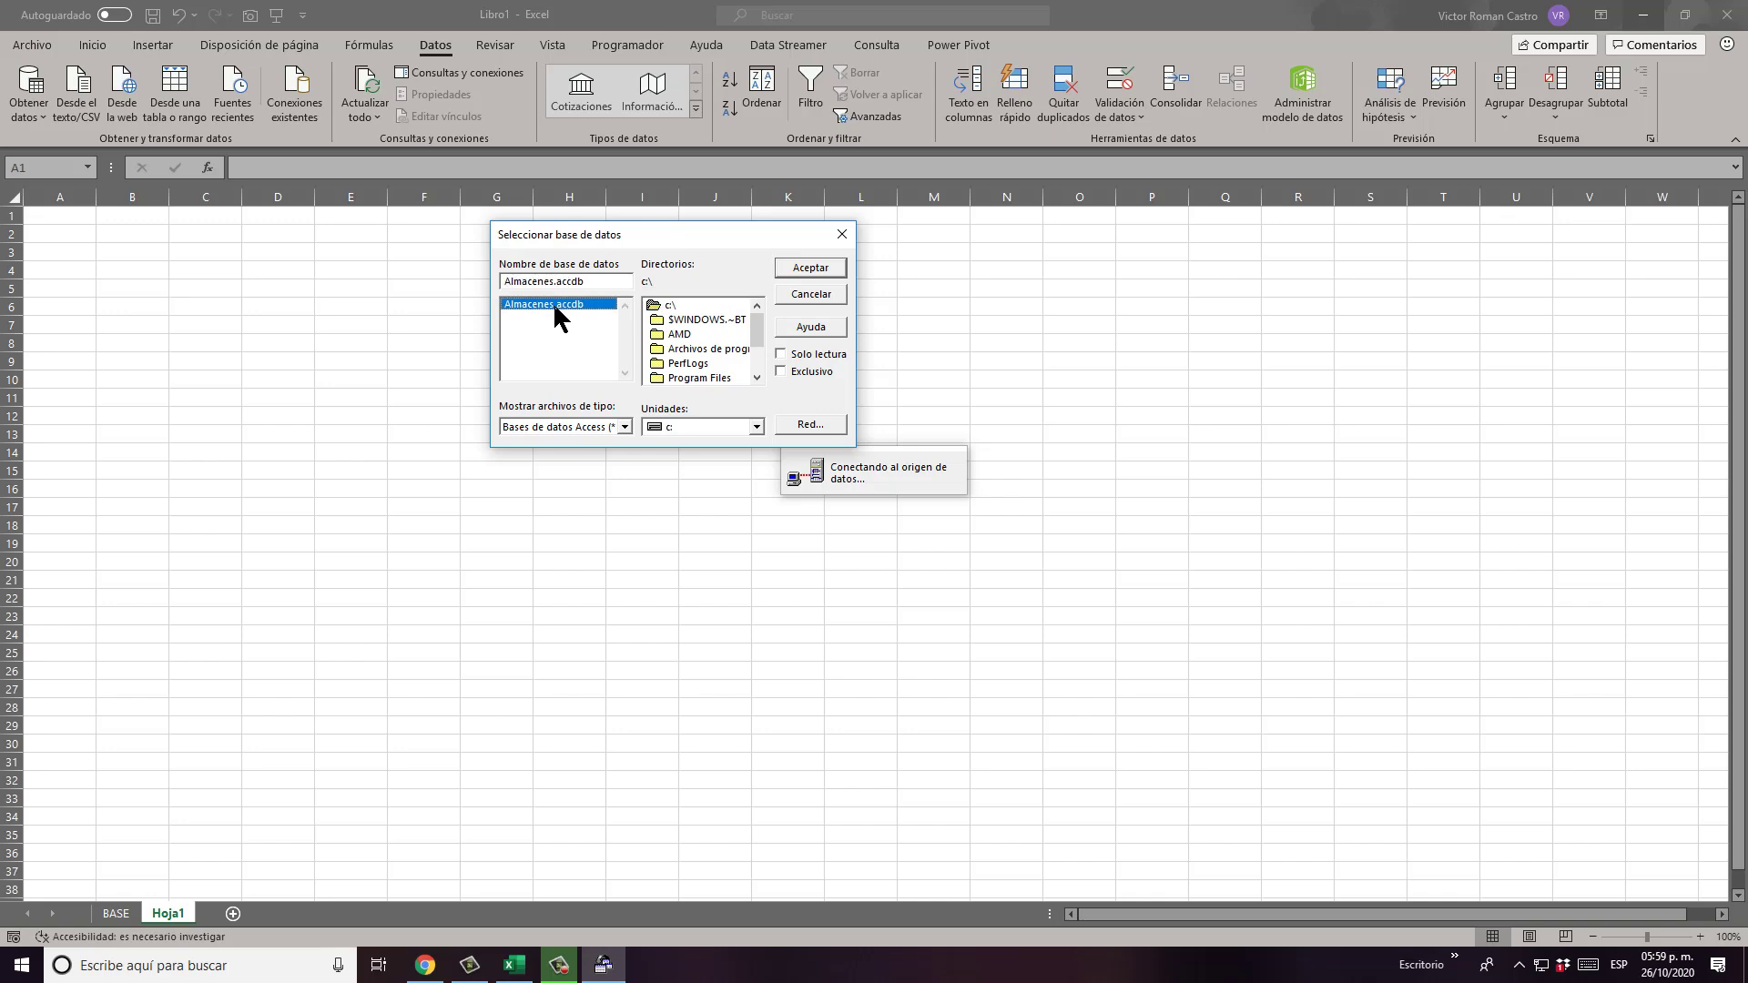
pyautogui.click(822, 269)
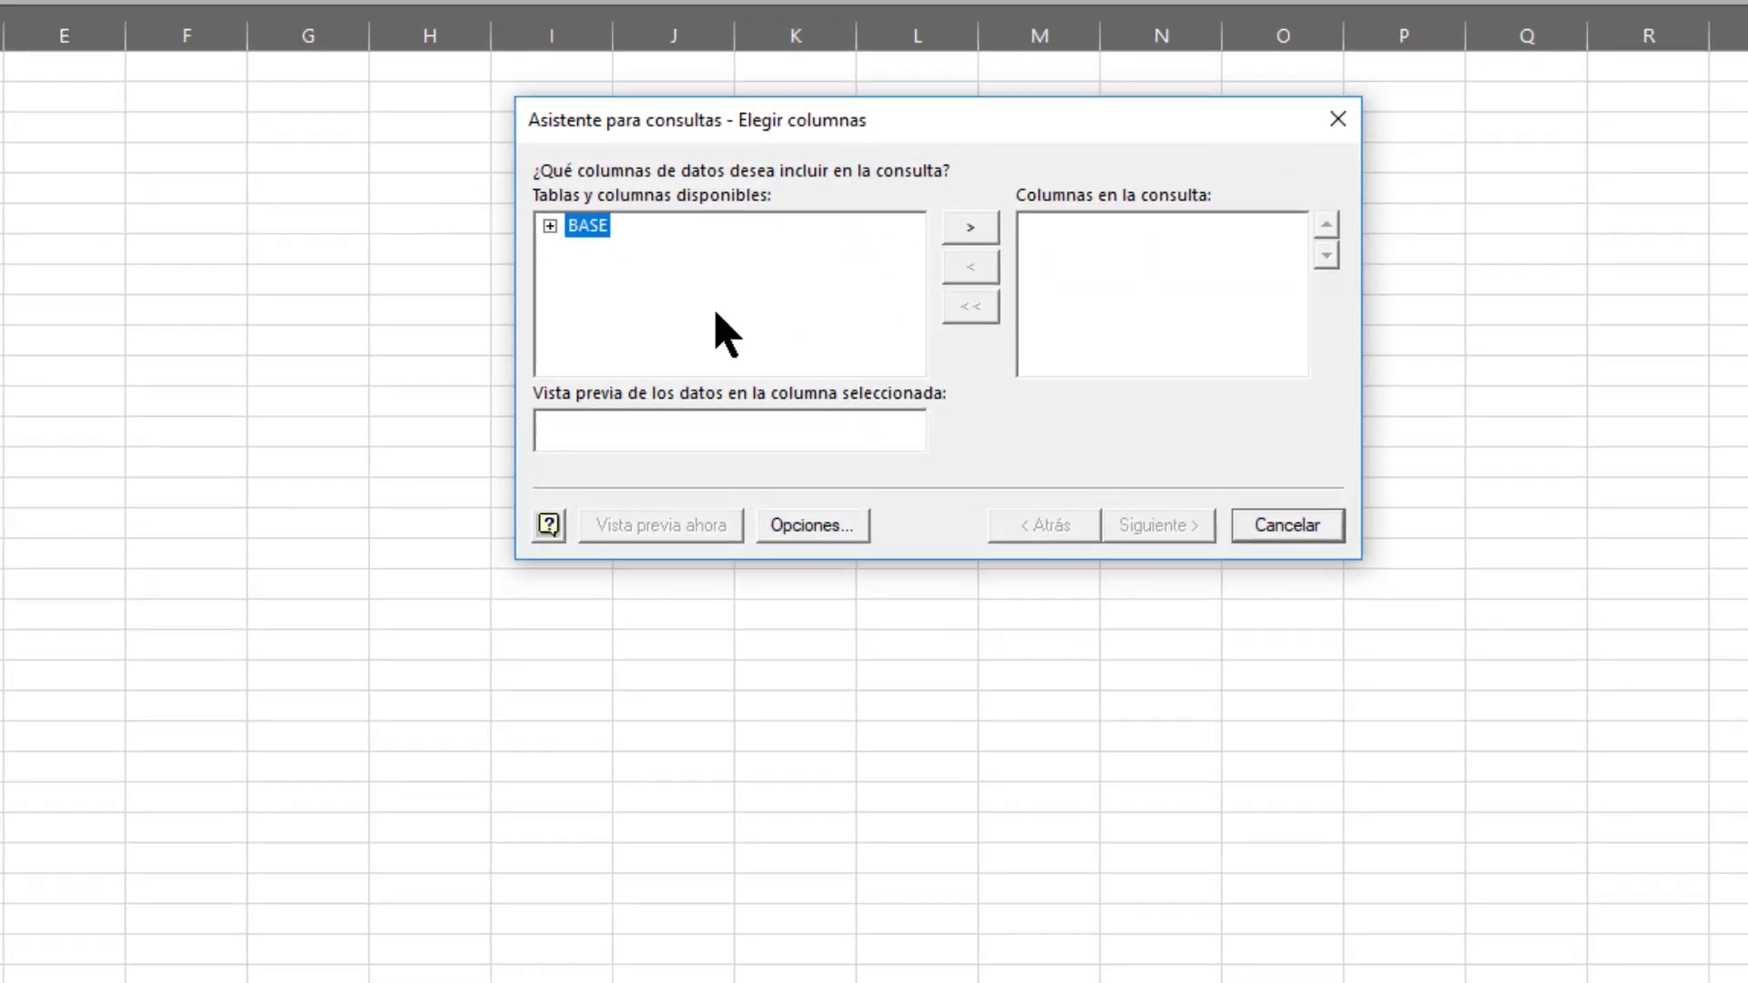
# Step: Expand the BASE table's columns in the query wizard and add Alm to the query
pyautogui.moveTo(928, 119)
pyautogui.mouseDown()
pyautogui.moveTo(1056, 113)
pyautogui.moveTo(925, 78)
pyautogui.moveTo(956, 106)
pyautogui.mouseUp()
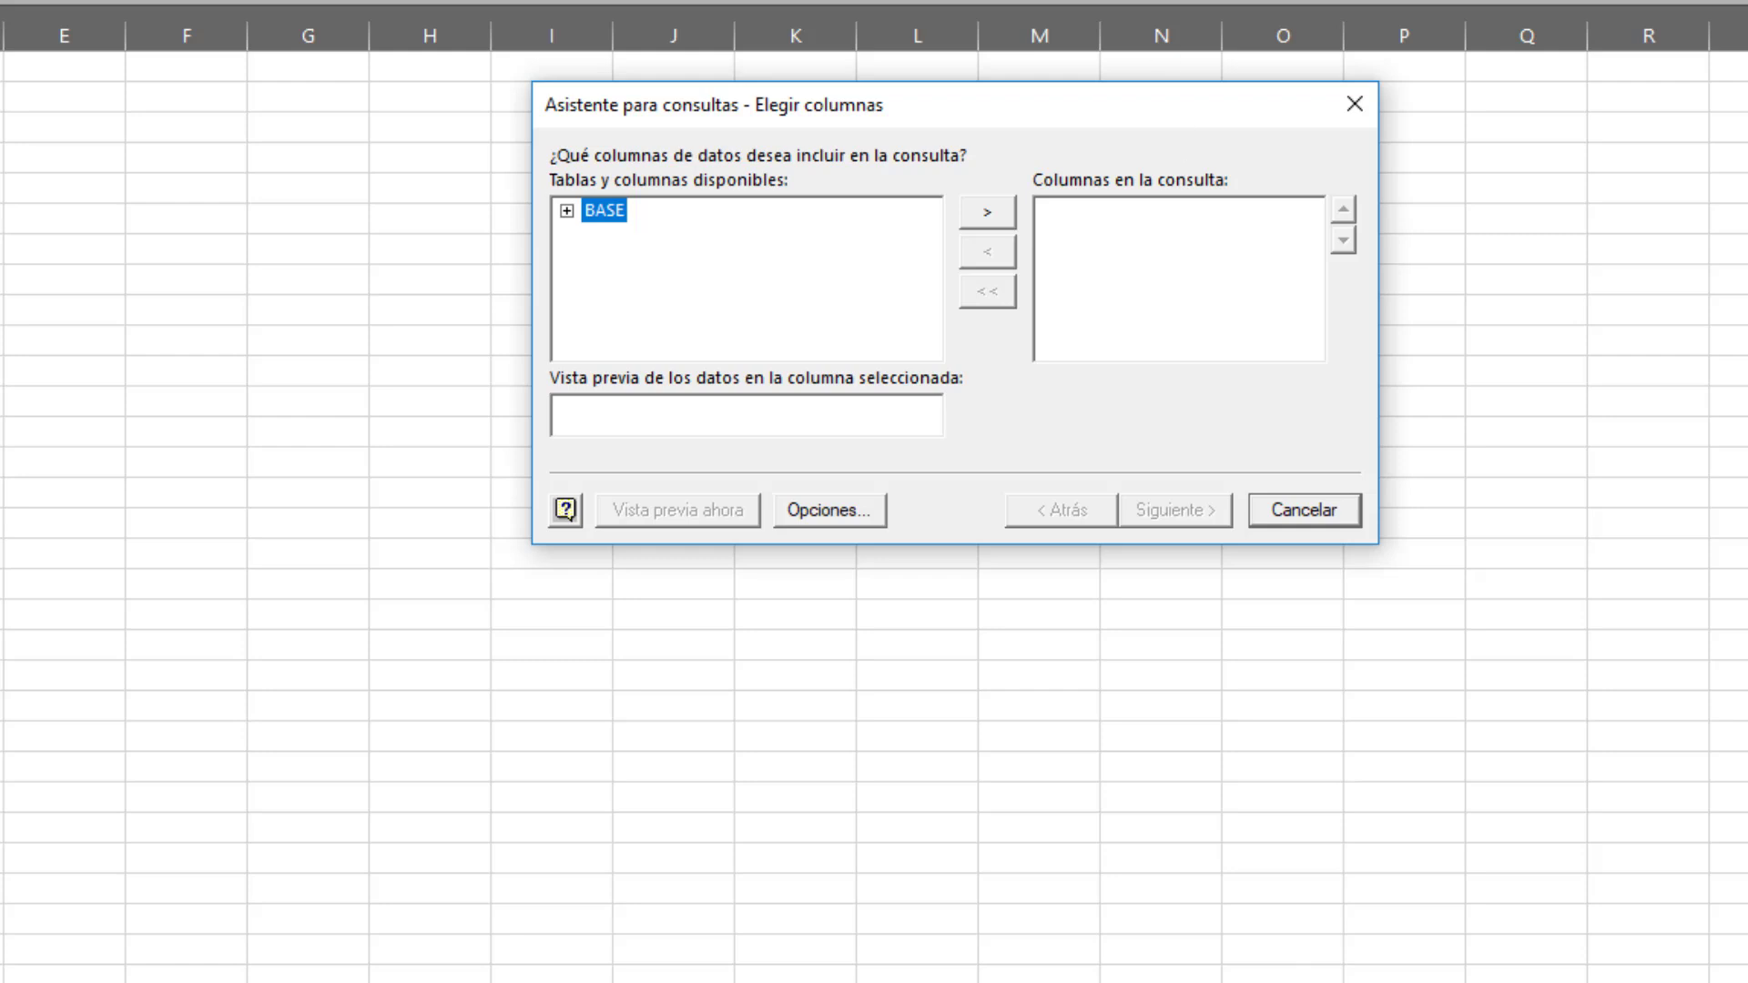
pyautogui.moveTo(875, 117); pyautogui.dragTo(866, 46)
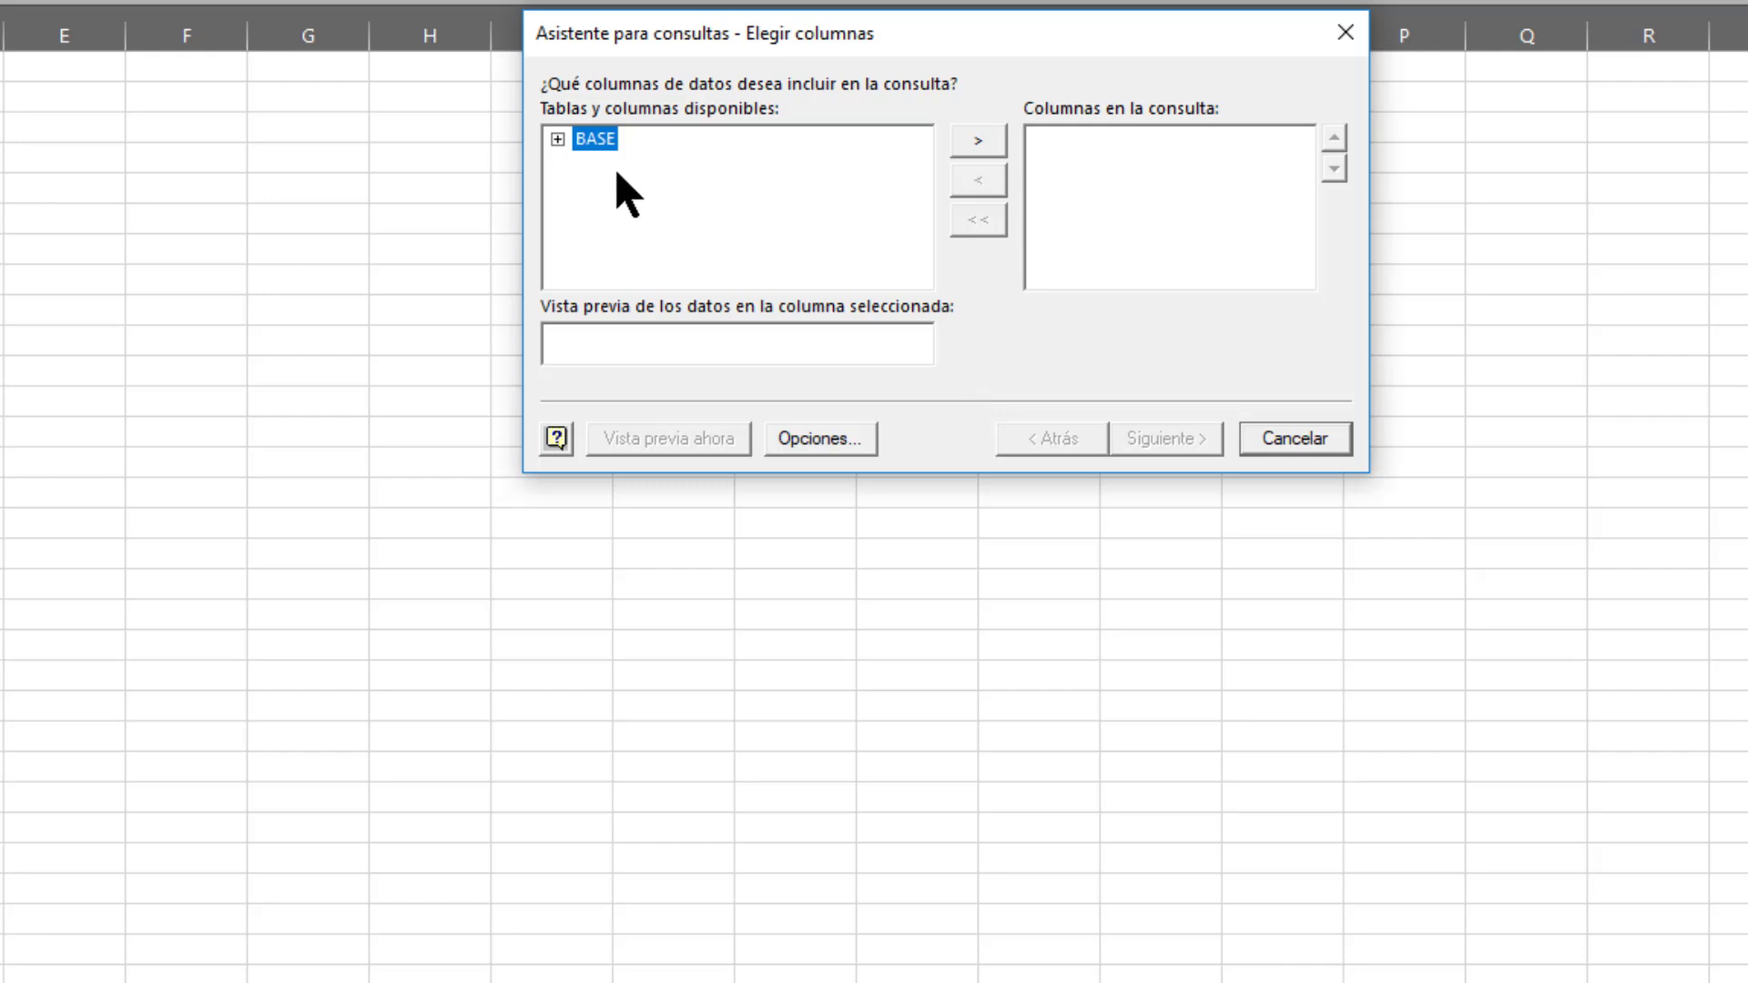
pyautogui.click(558, 139)
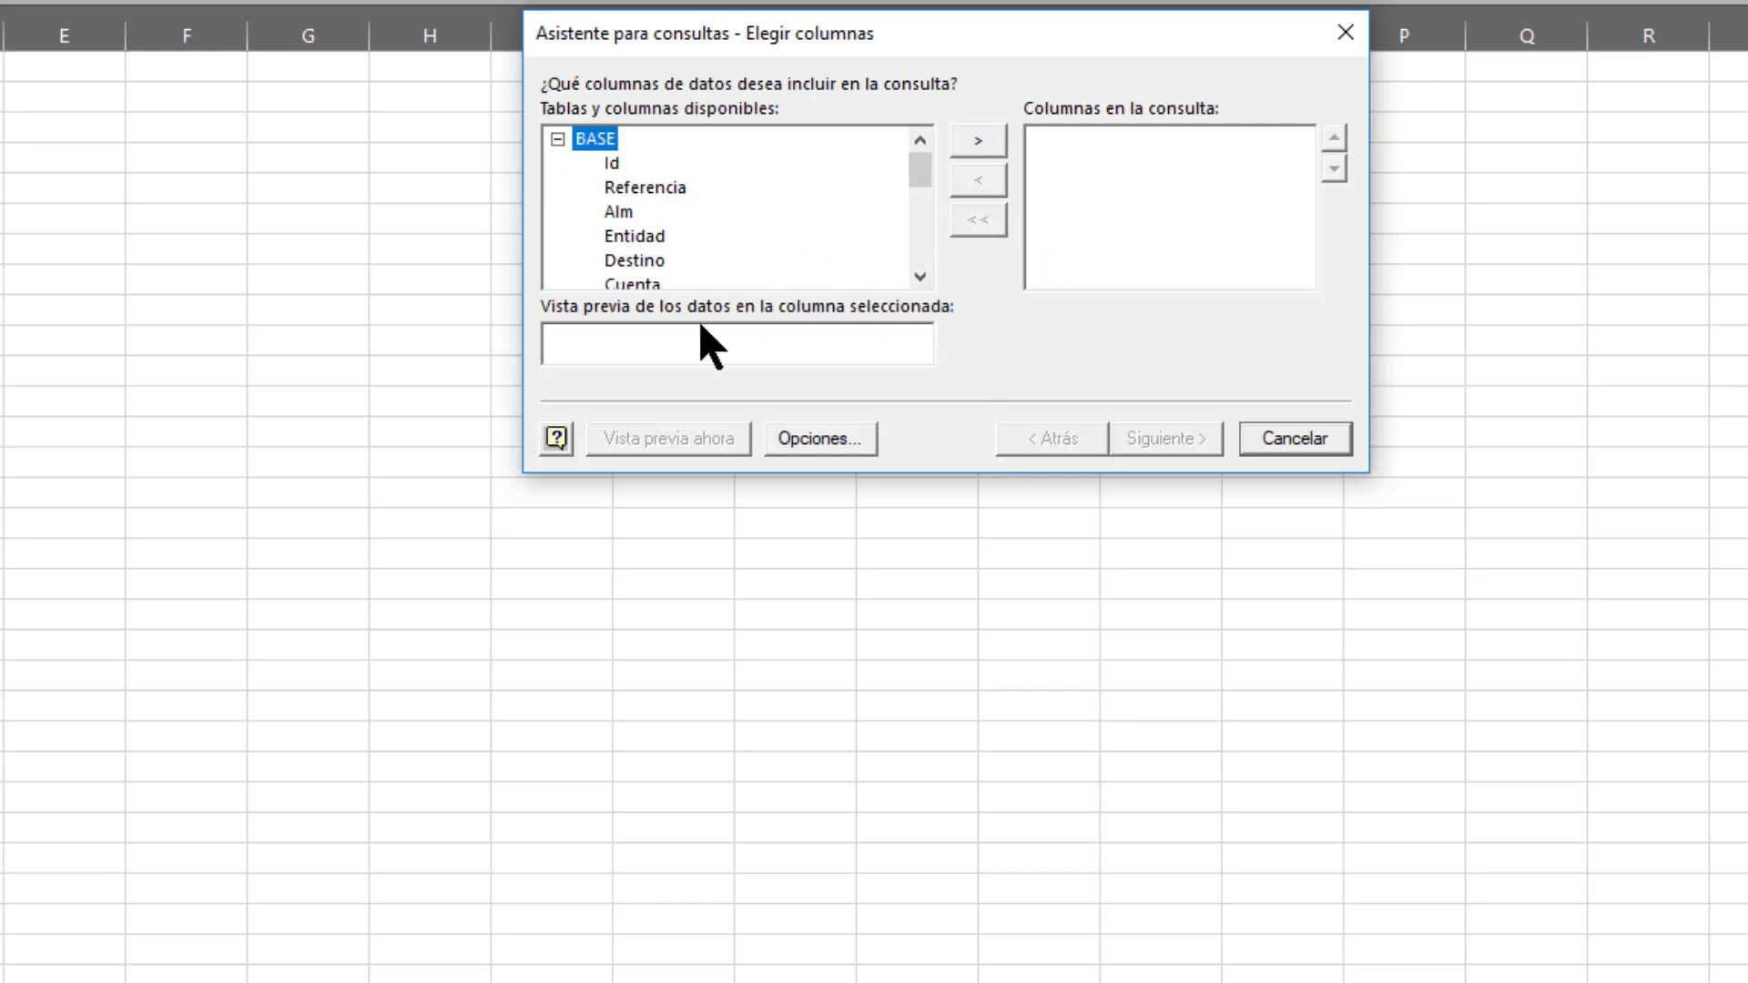
pyautogui.click(623, 213)
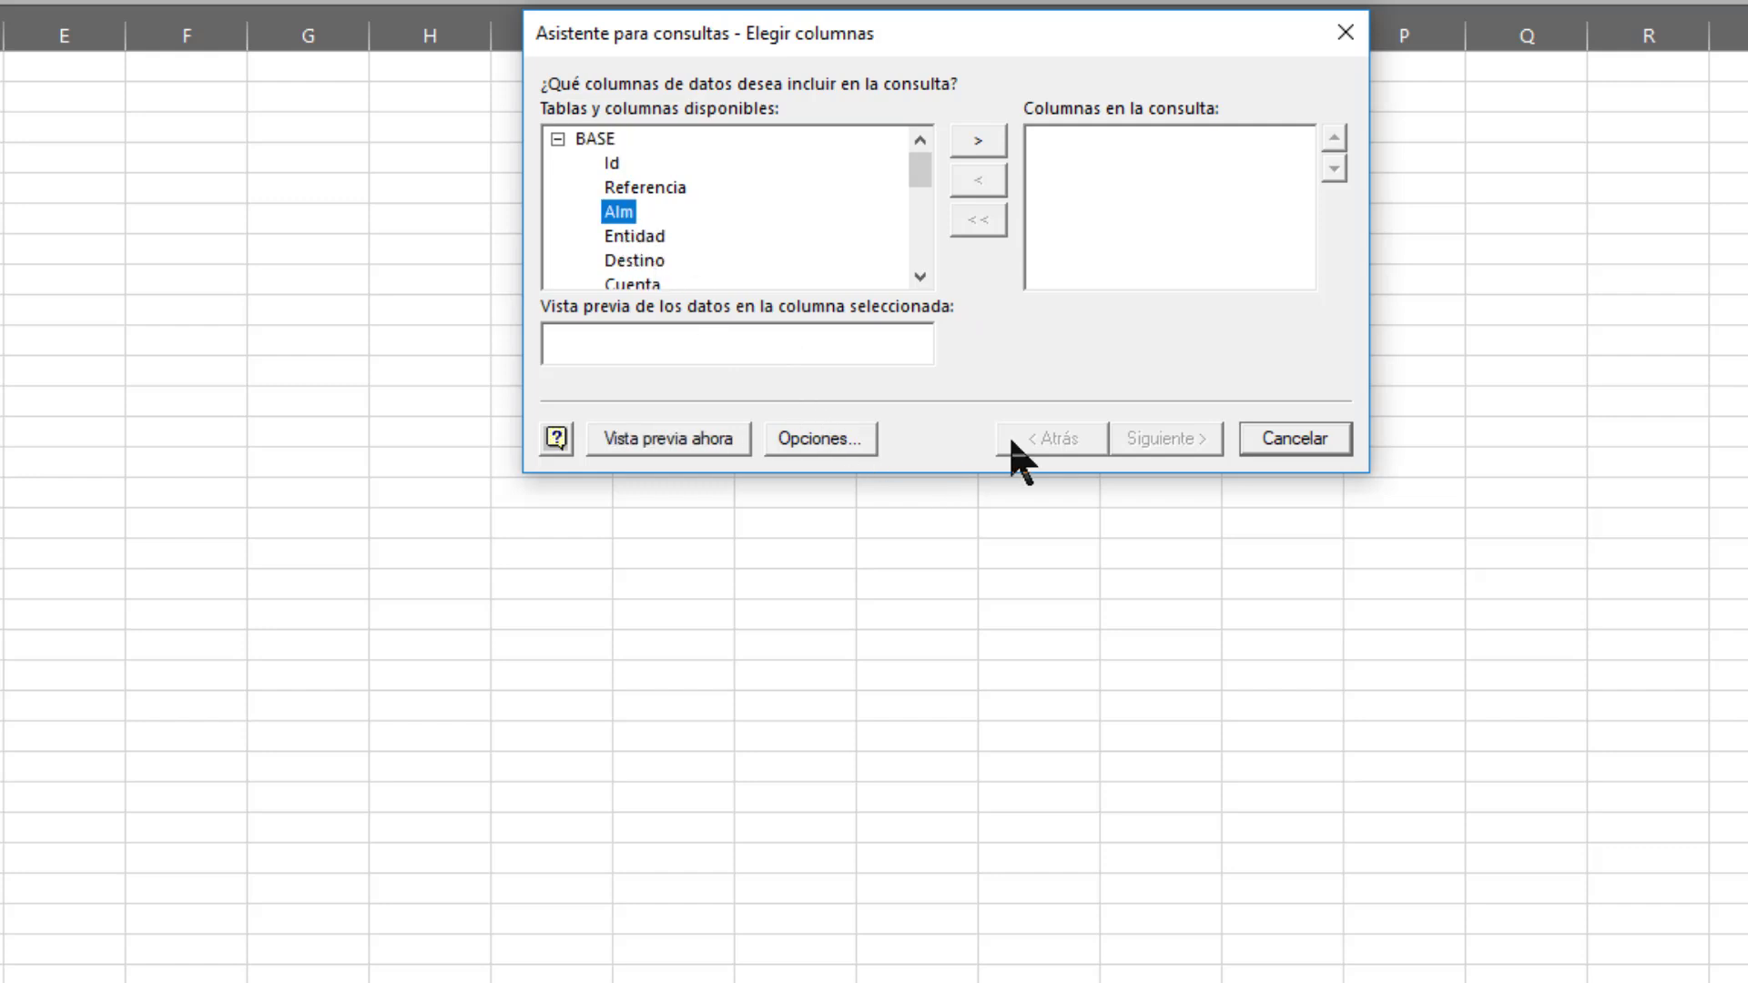
pyautogui.click(981, 153)
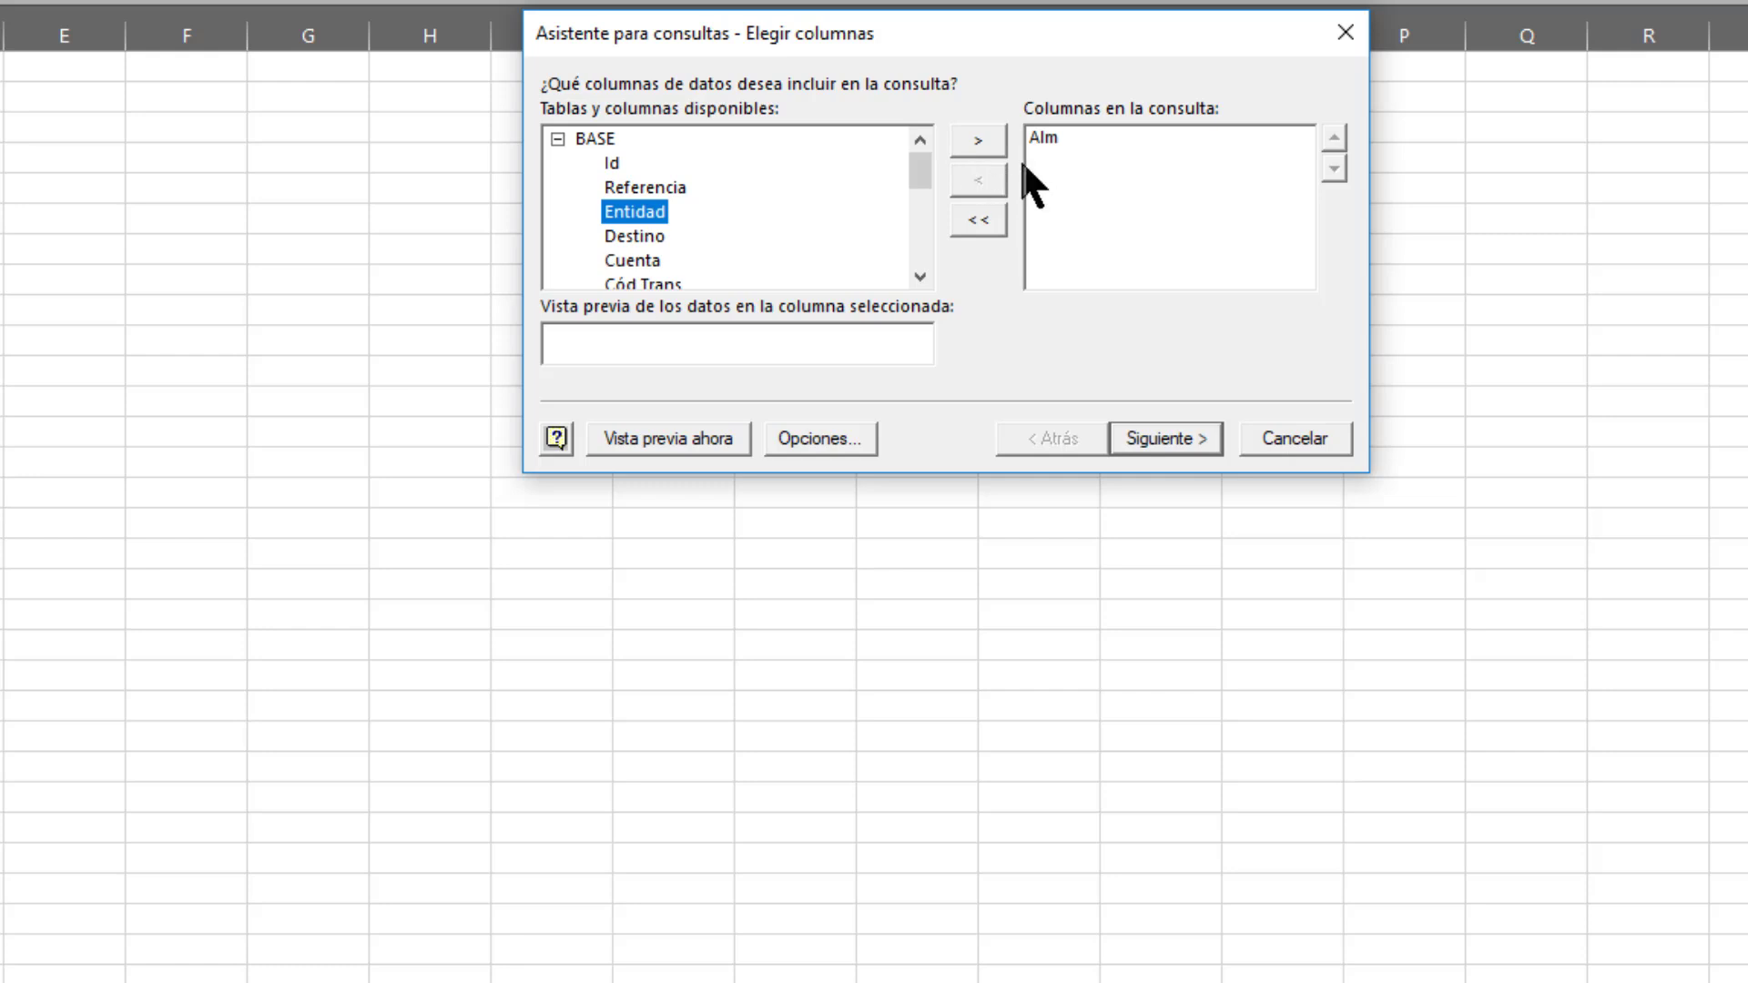
# Step: Add the Destino and Fecha columns of the BASE table to the query
pyautogui.click(920, 275)
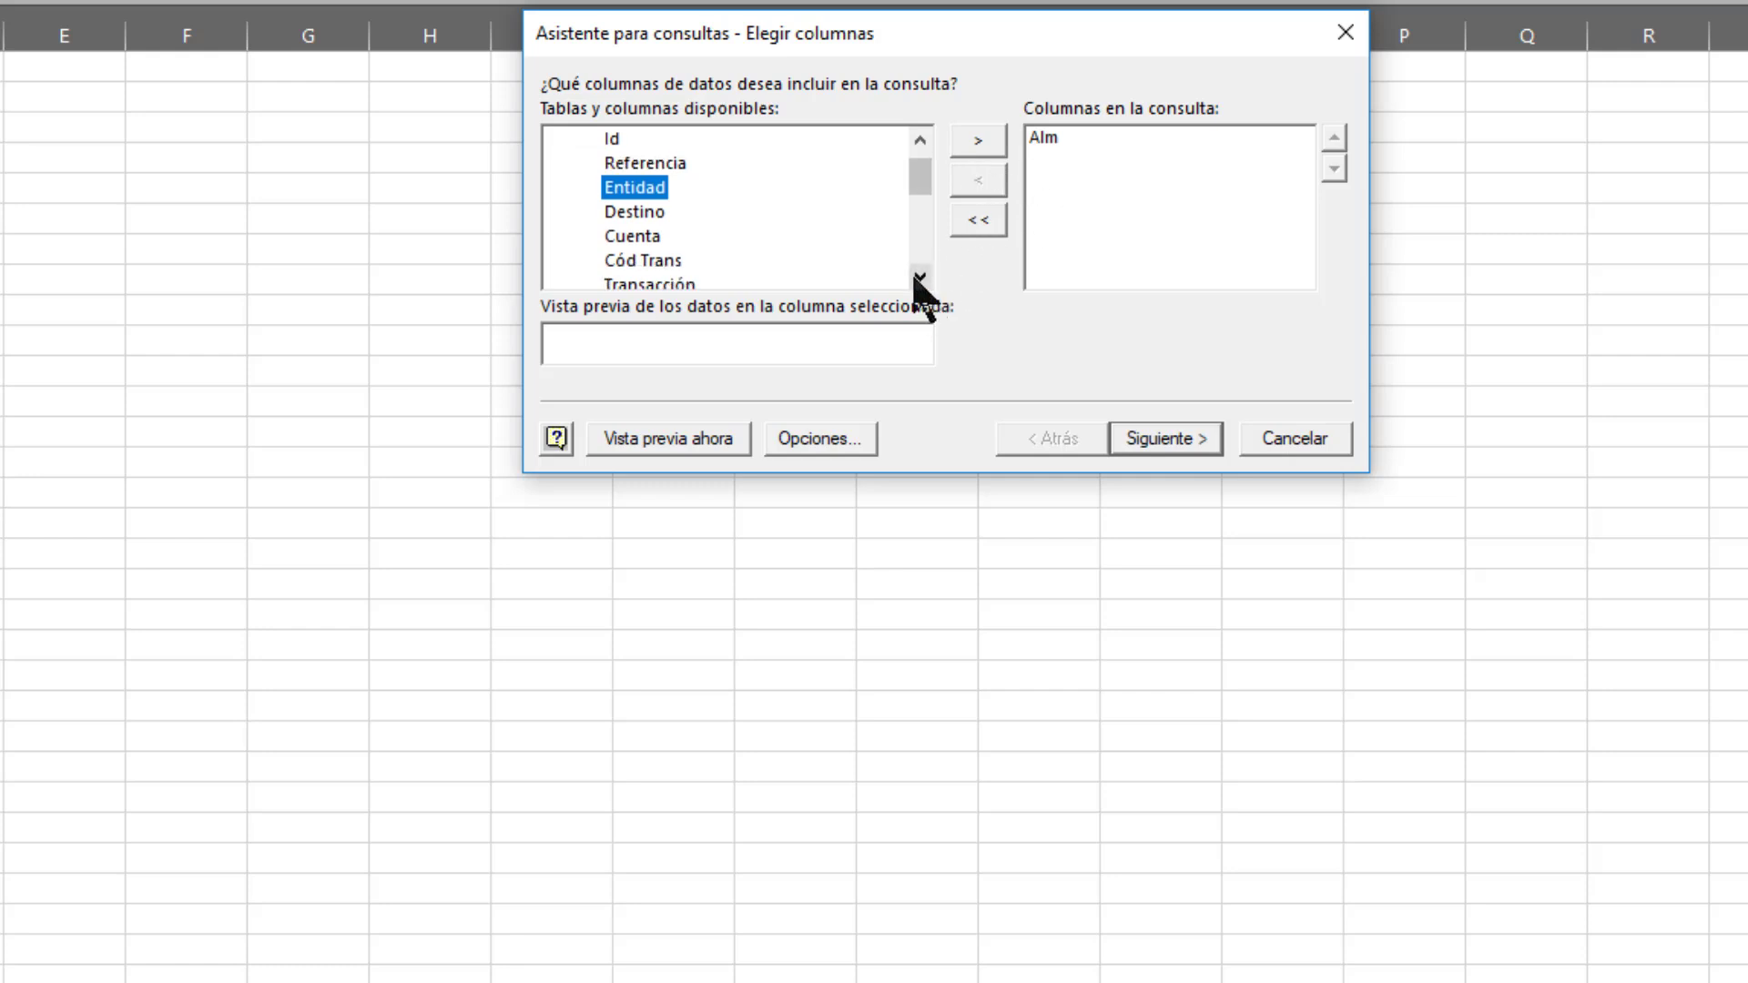
pyautogui.click(651, 216)
pyautogui.click(979, 146)
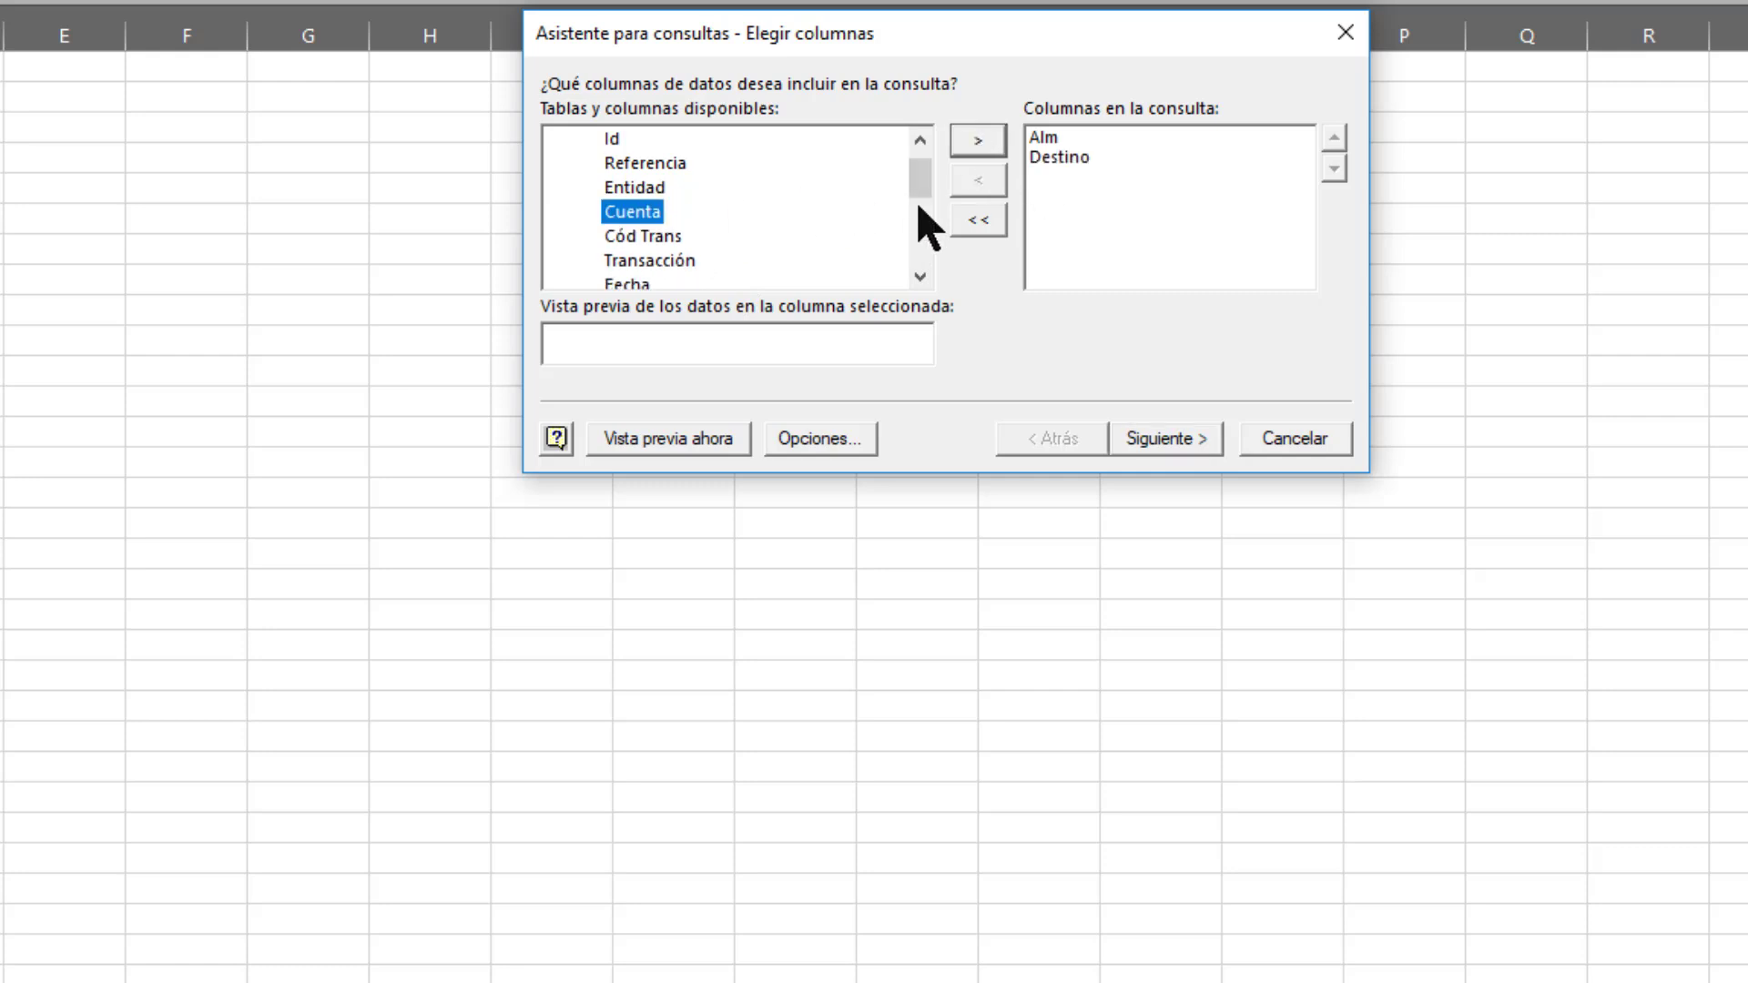
pyautogui.click(920, 276)
pyautogui.click(920, 276)
pyautogui.click(658, 238)
pyautogui.click(978, 142)
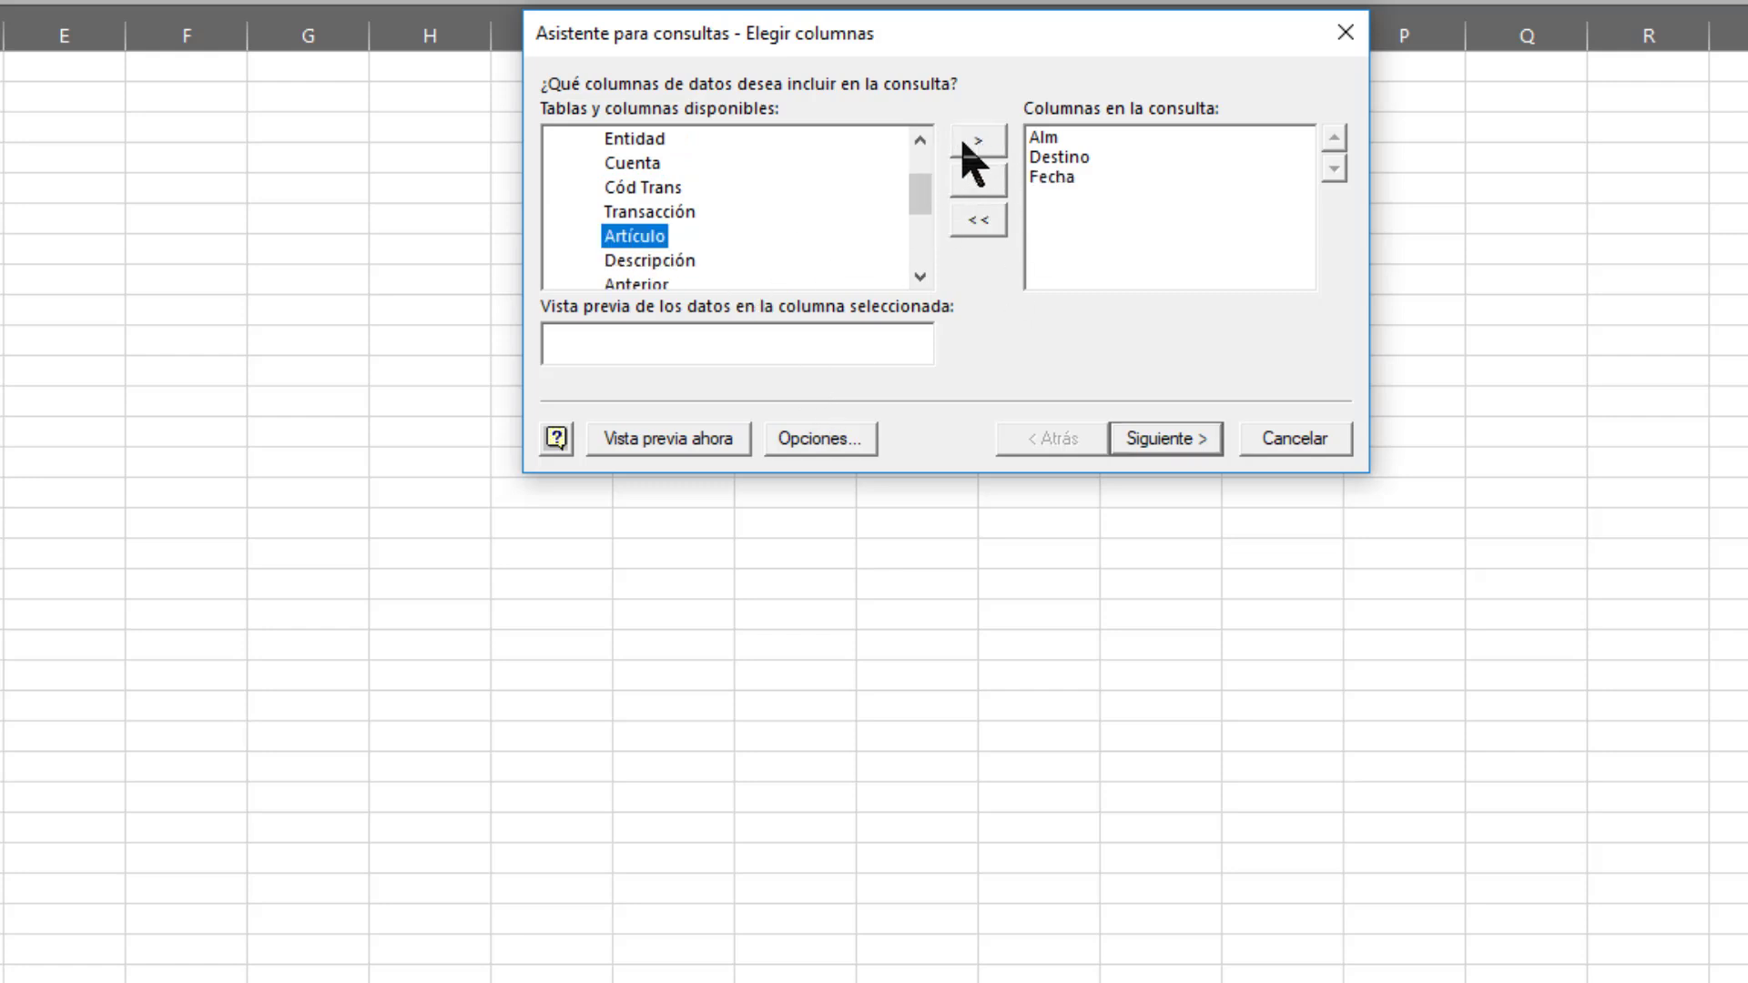
# Step: Add the Artículo, Descripción and Cantidad columns of the BASE table to the query
pyautogui.click(974, 146)
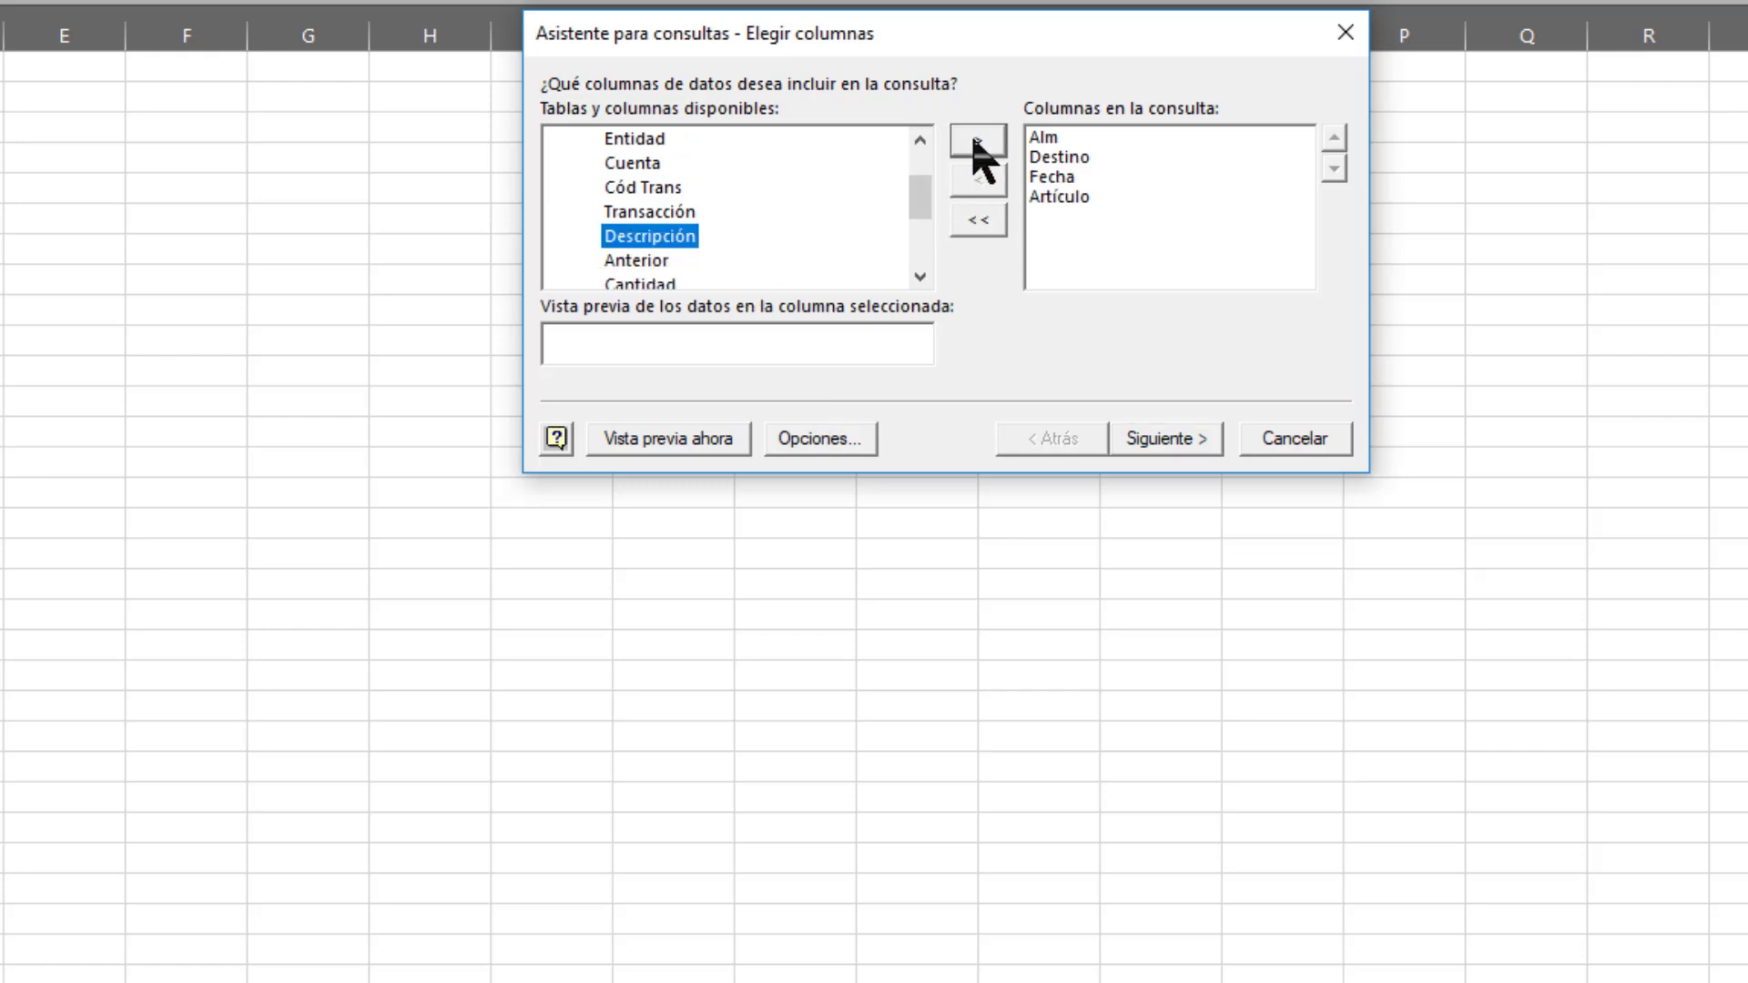
pyautogui.click(976, 146)
pyautogui.click(920, 277)
pyautogui.click(676, 239)
pyautogui.click(975, 142)
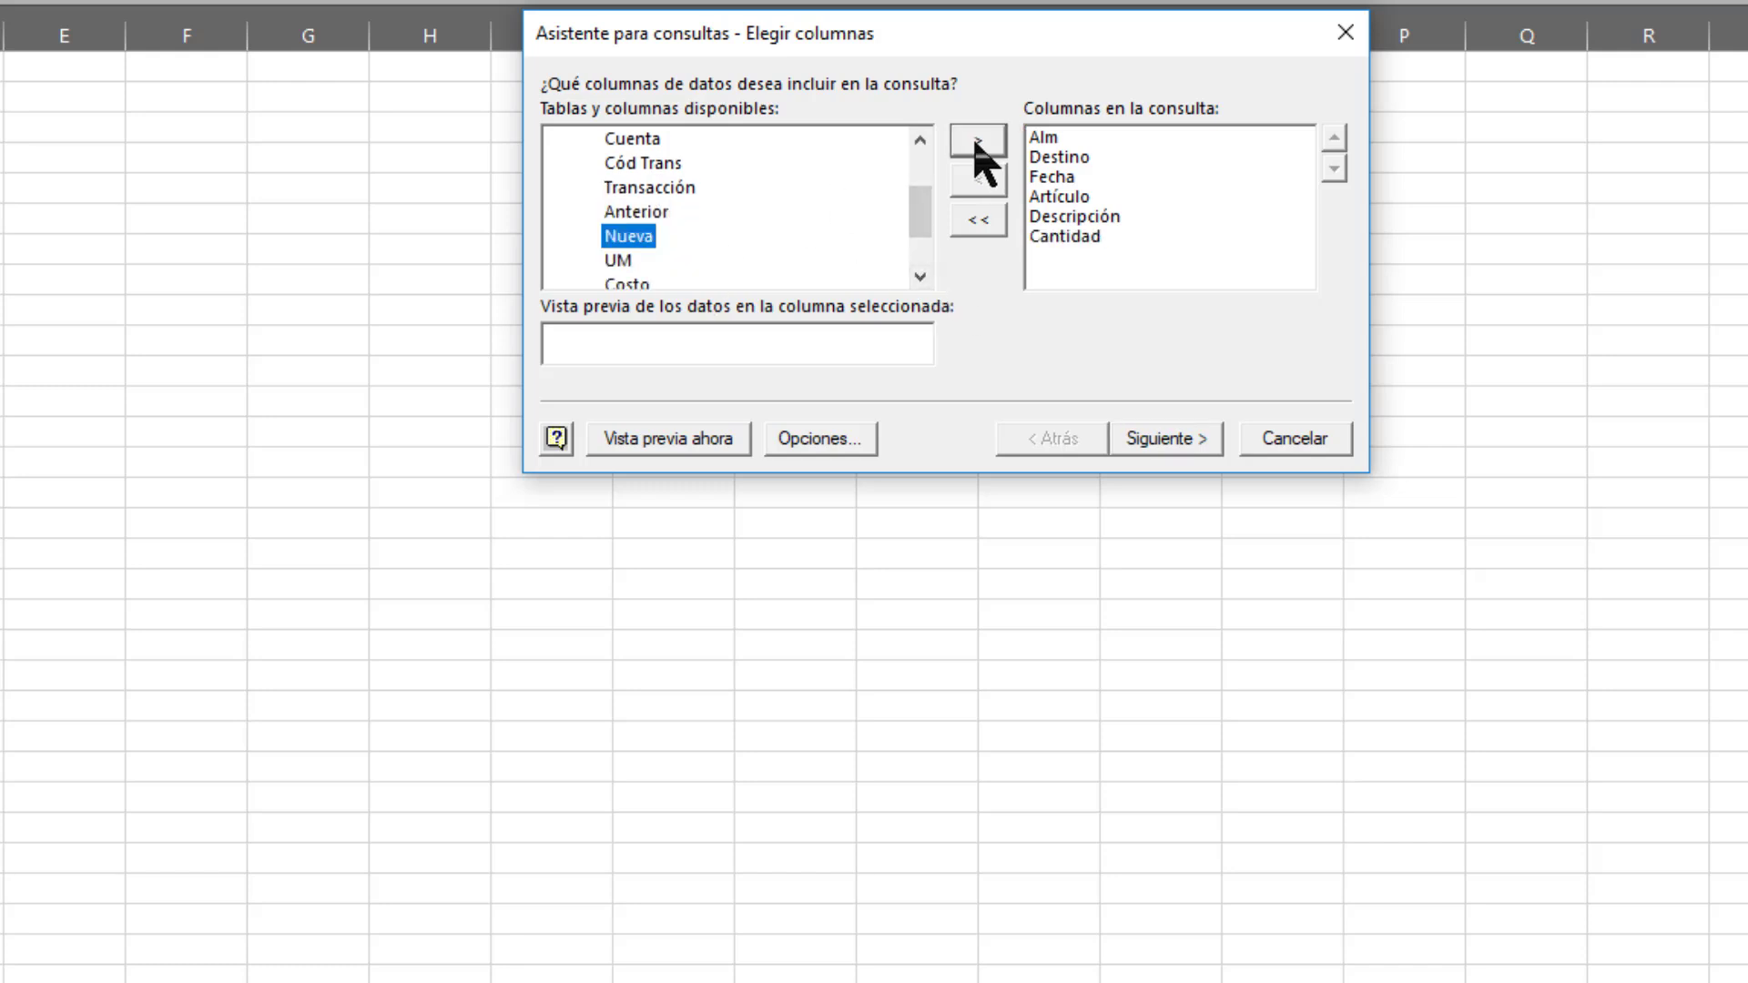
# Step: Add the Cantidad3 column at the end of the BASE table's column list to the query
pyautogui.click(920, 277)
pyautogui.click(920, 277)
pyautogui.click(920, 277)
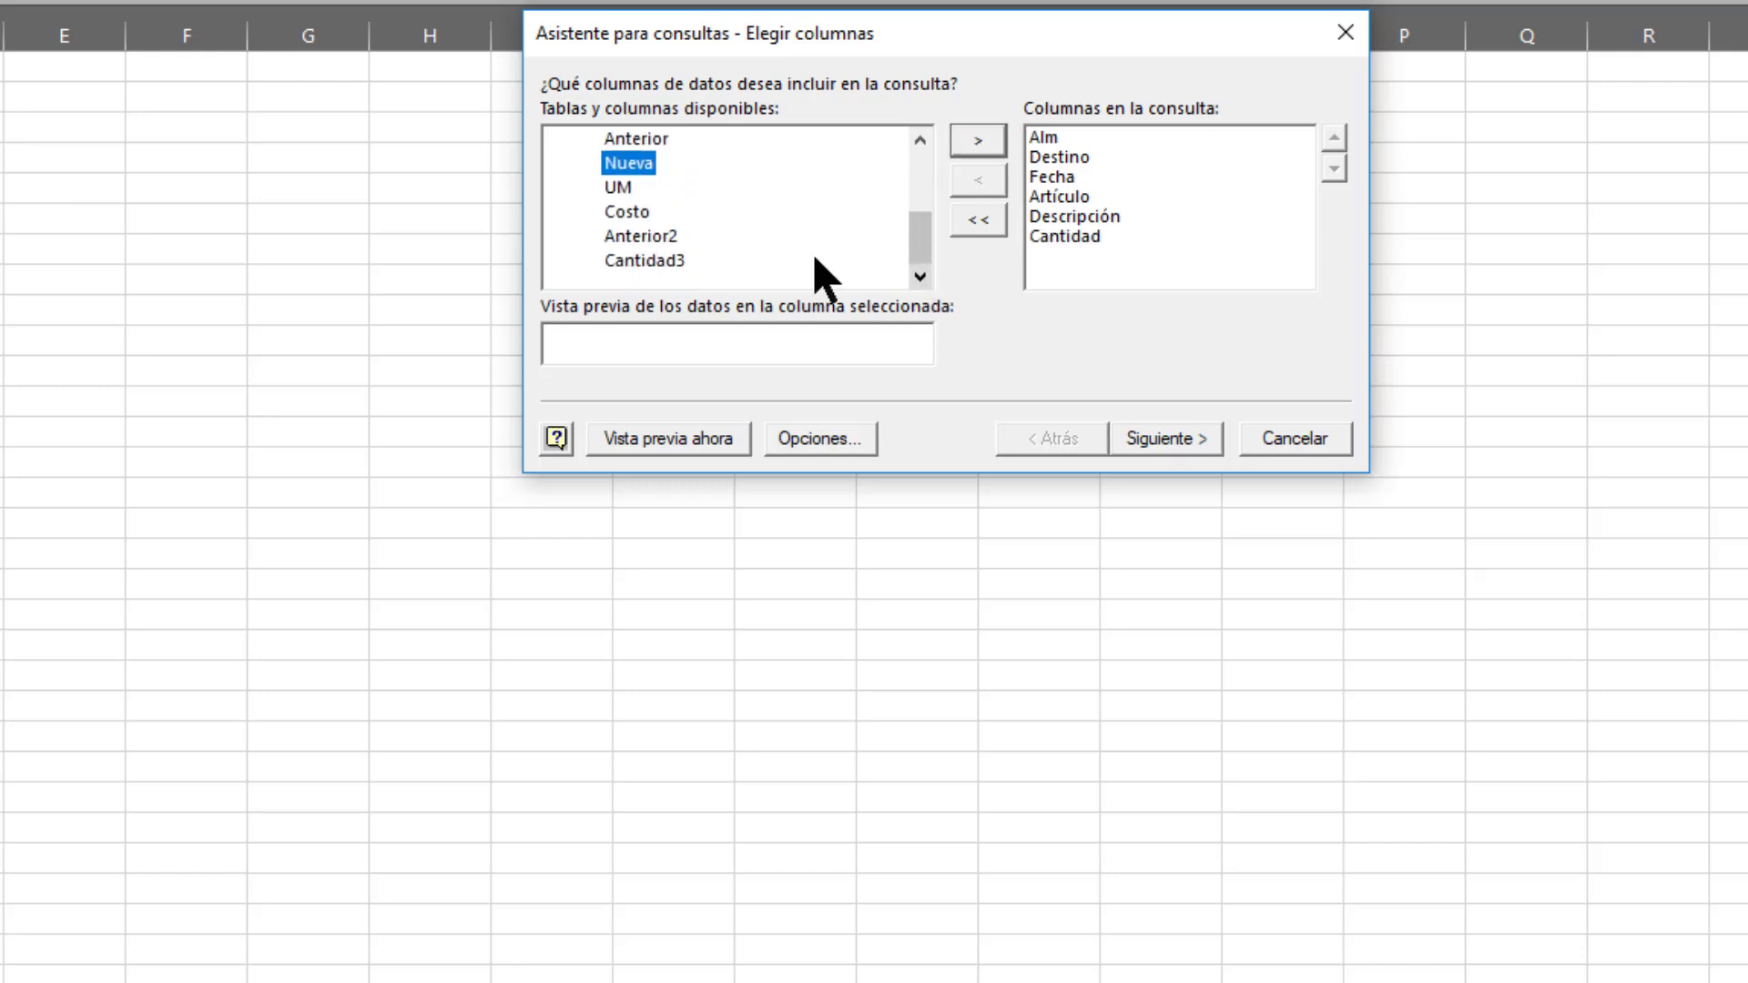
pyautogui.click(680, 237)
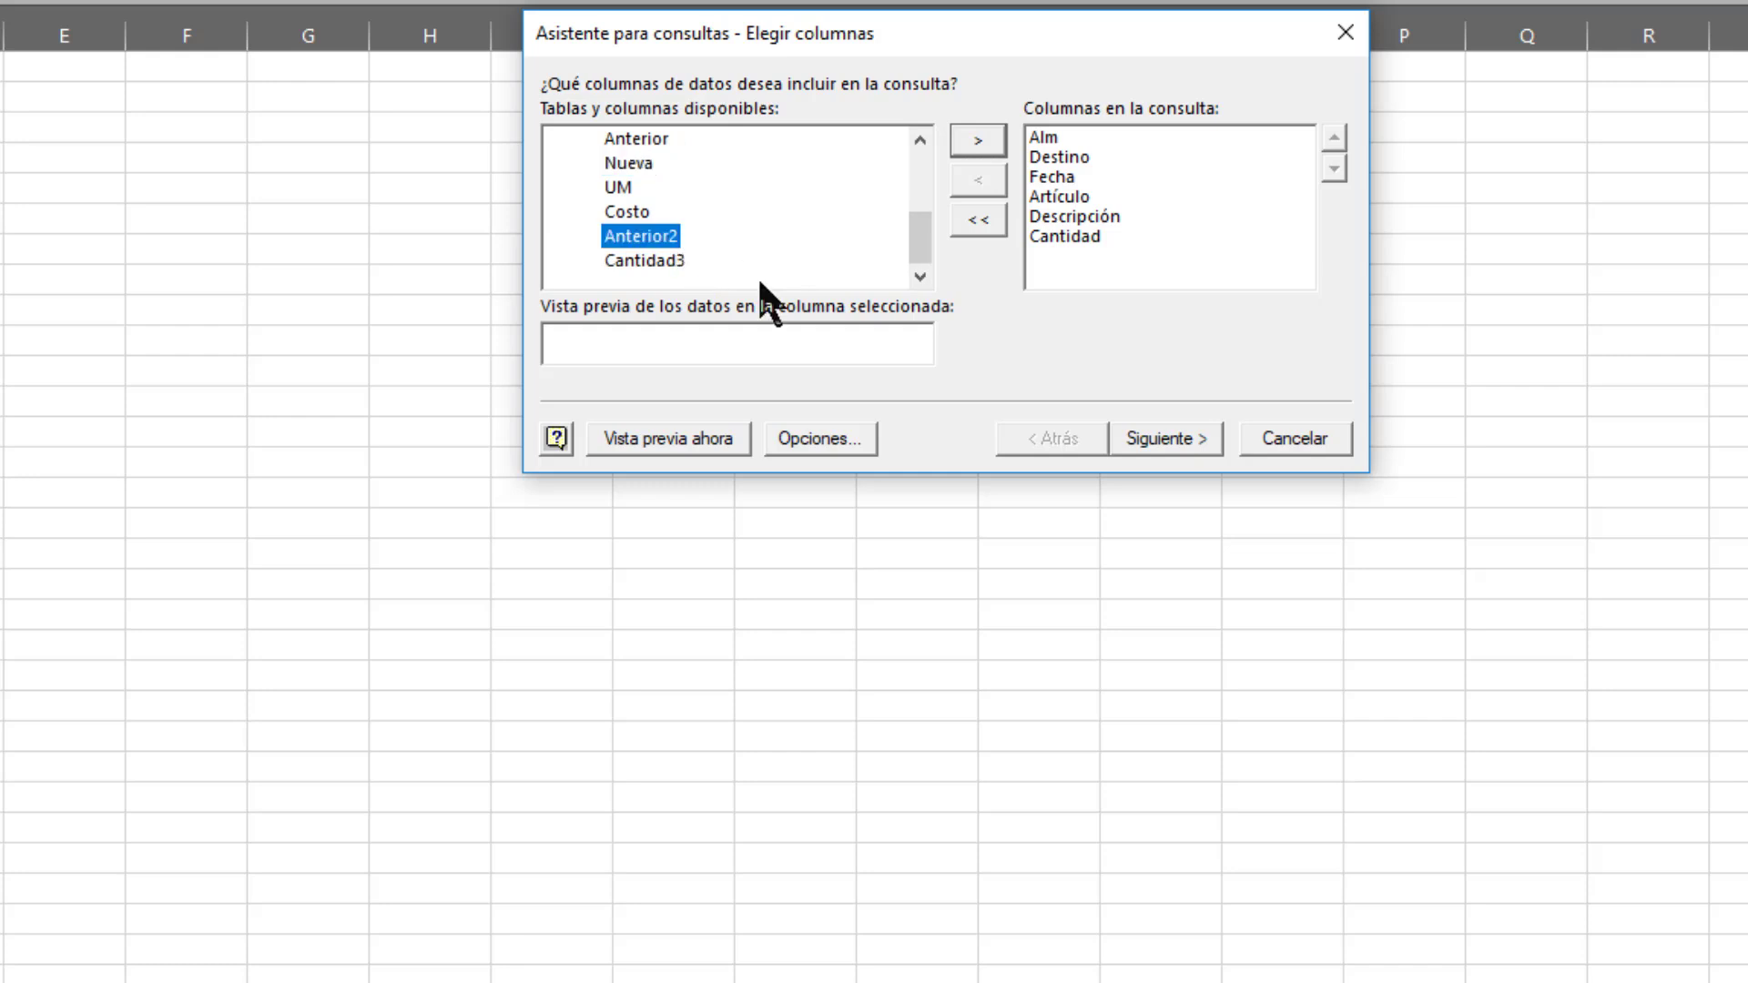
pyautogui.click(657, 262)
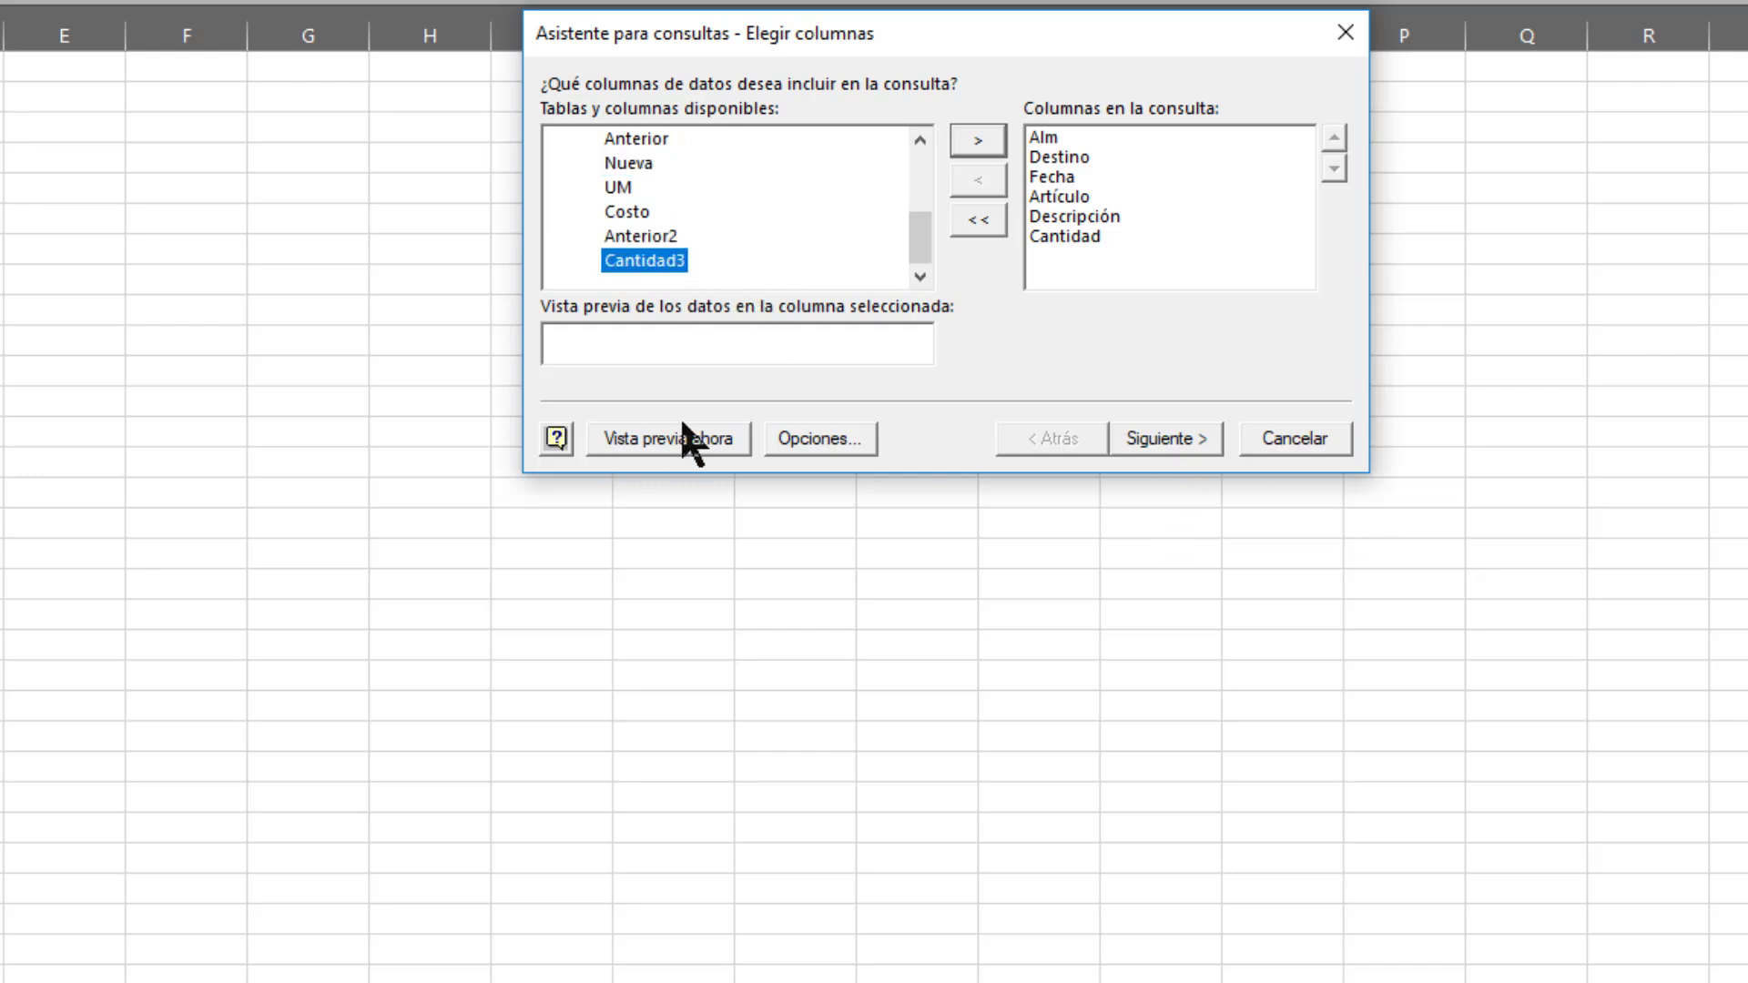
pyautogui.click(977, 144)
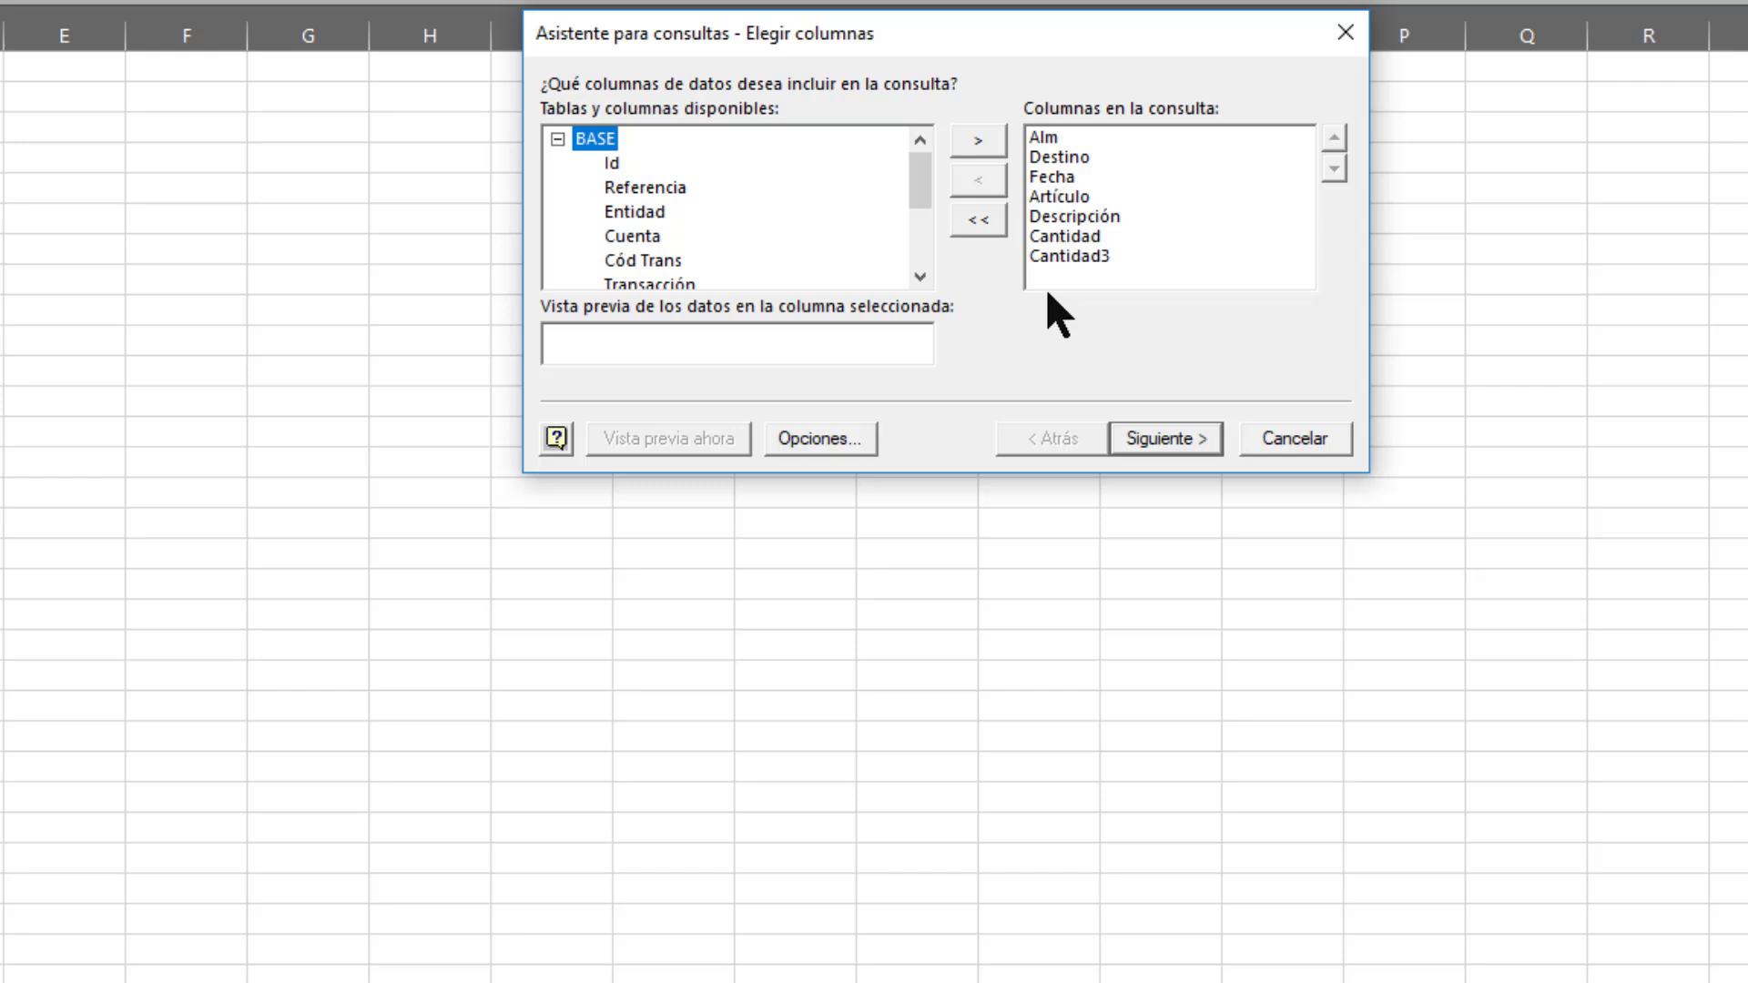
# Step: Accept the chosen columns, leave the rows unfiltered and sort the query by Fecha in ascending order
pyautogui.click(1185, 456)
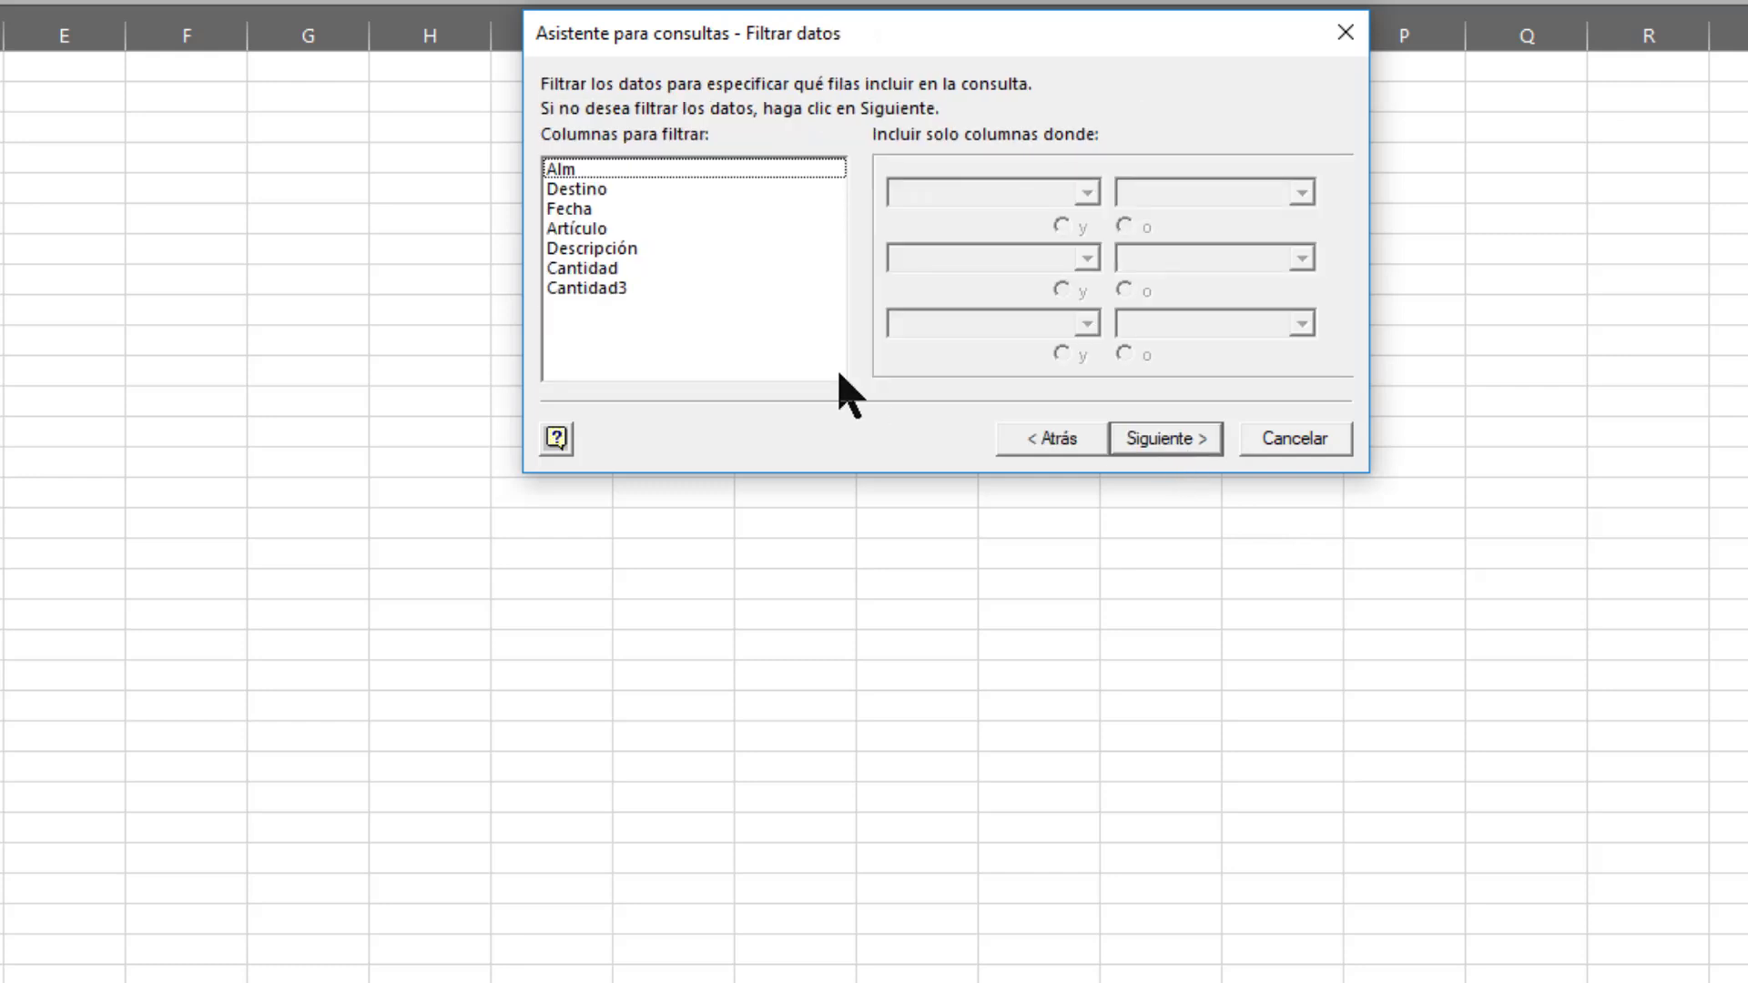
pyautogui.click(655, 188)
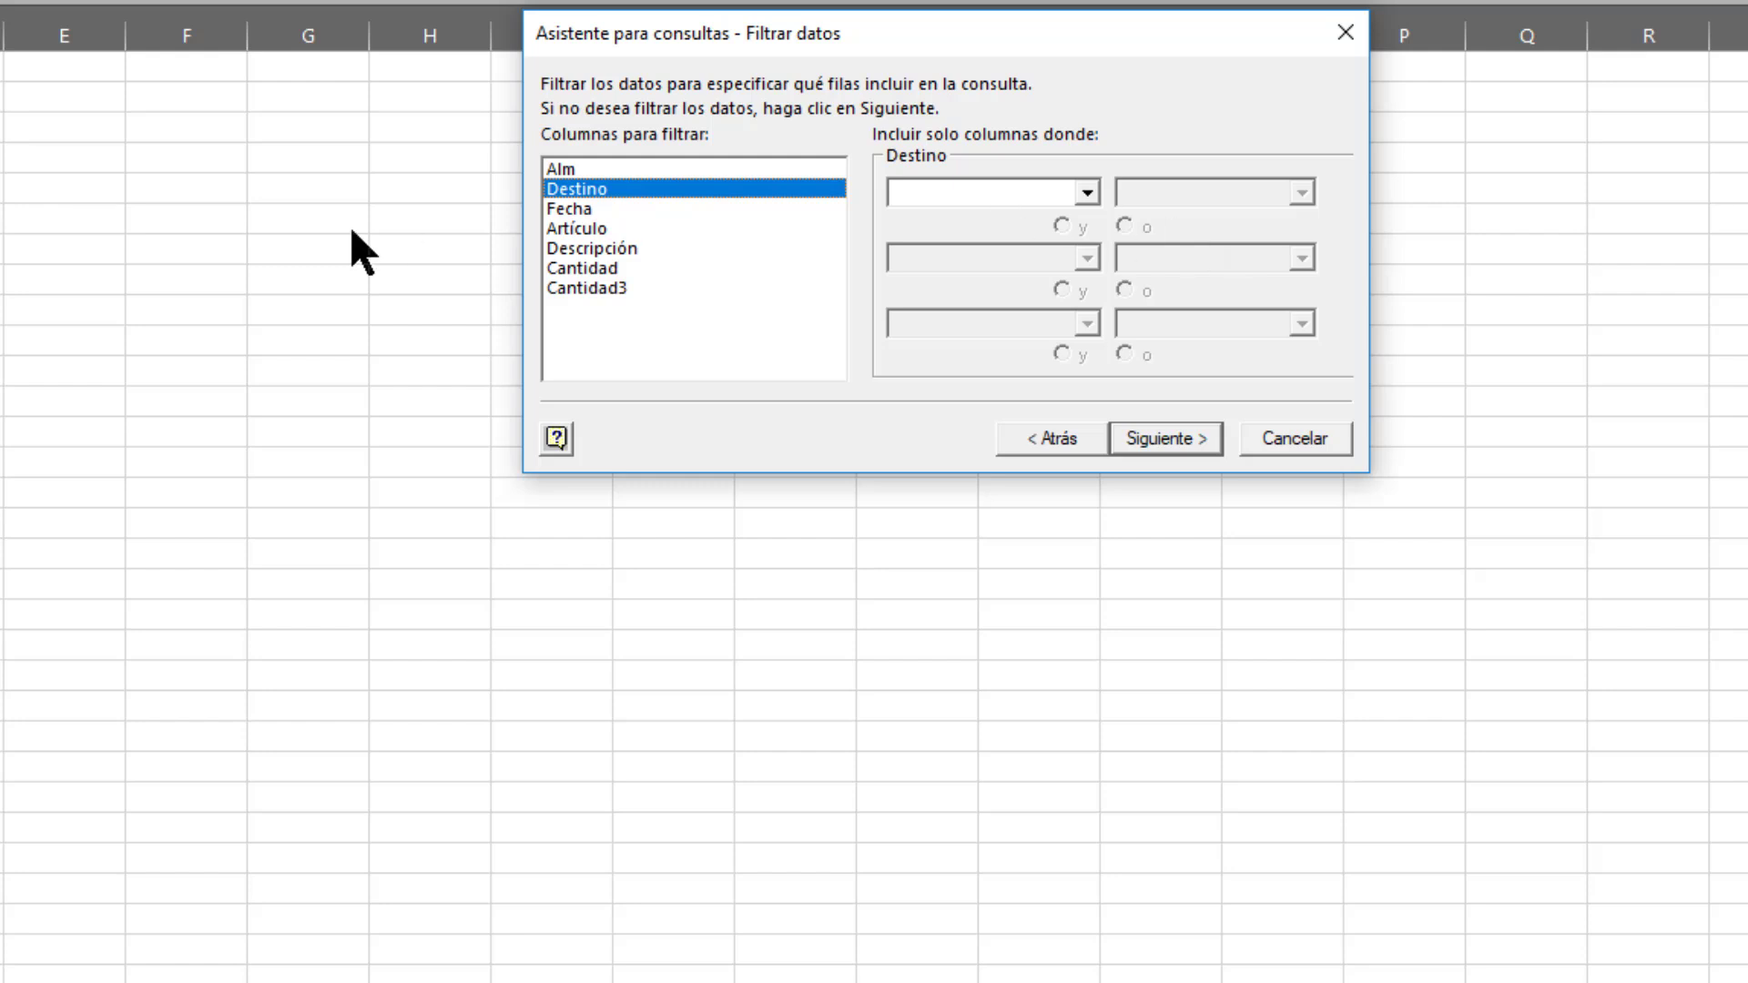
pyautogui.click(1183, 452)
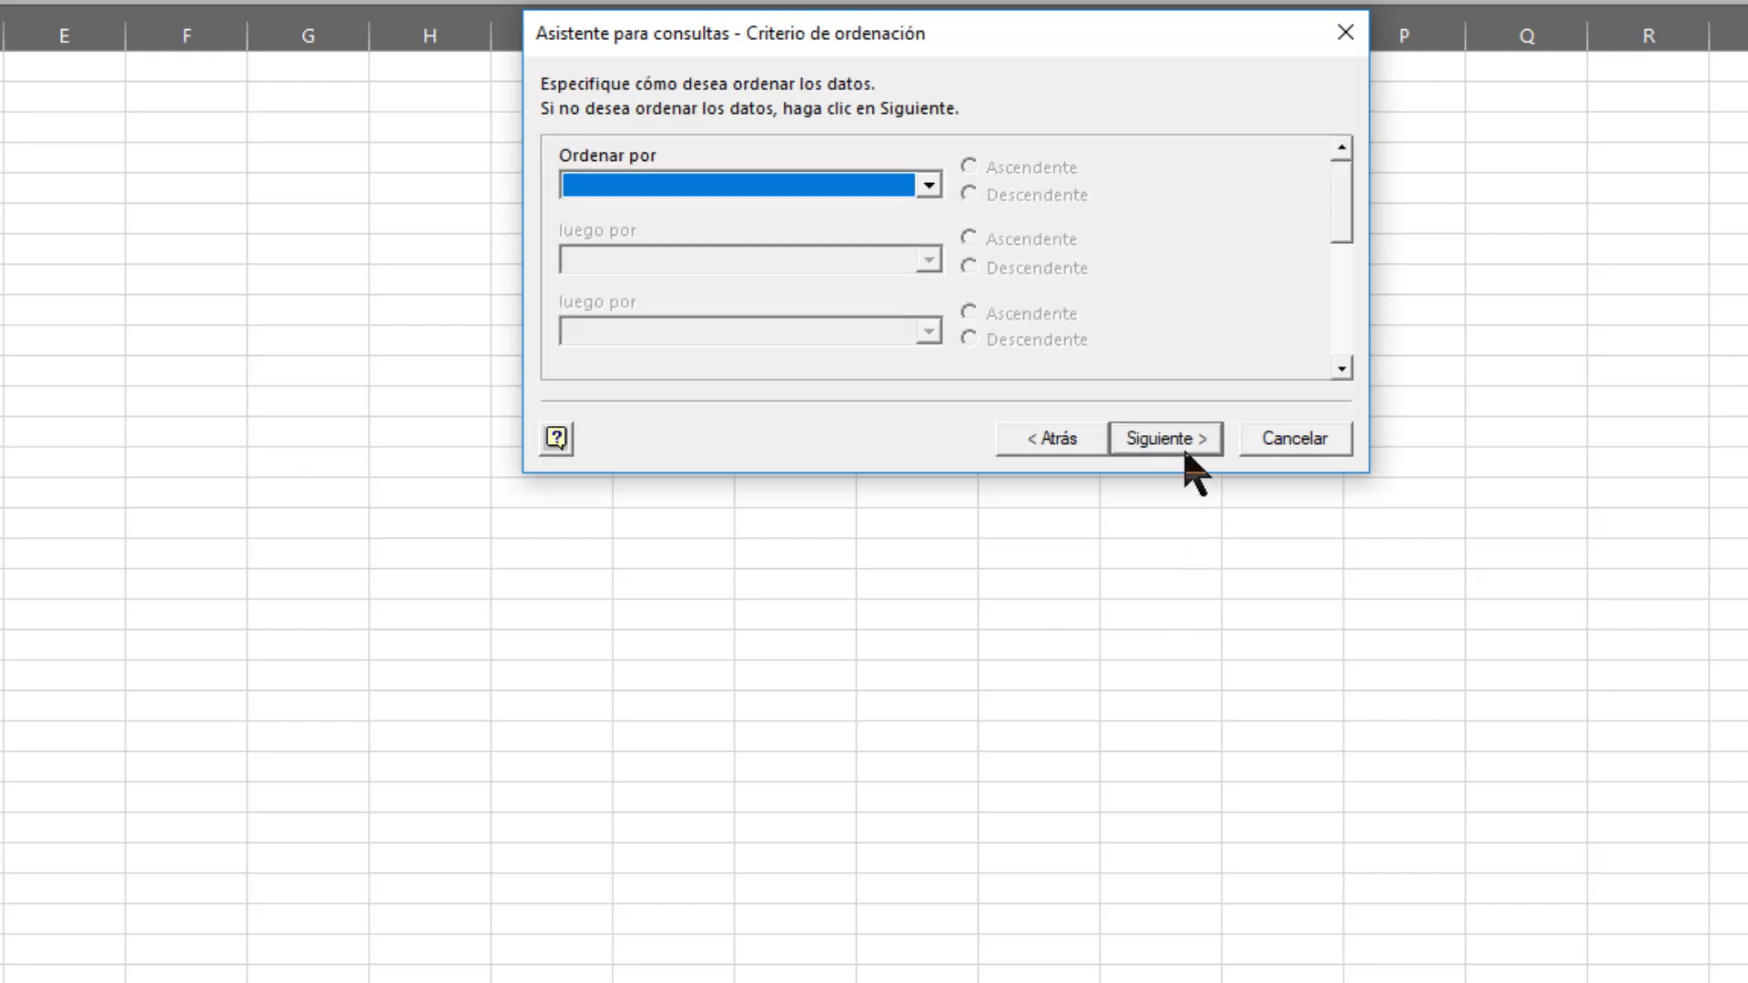
pyautogui.click(929, 185)
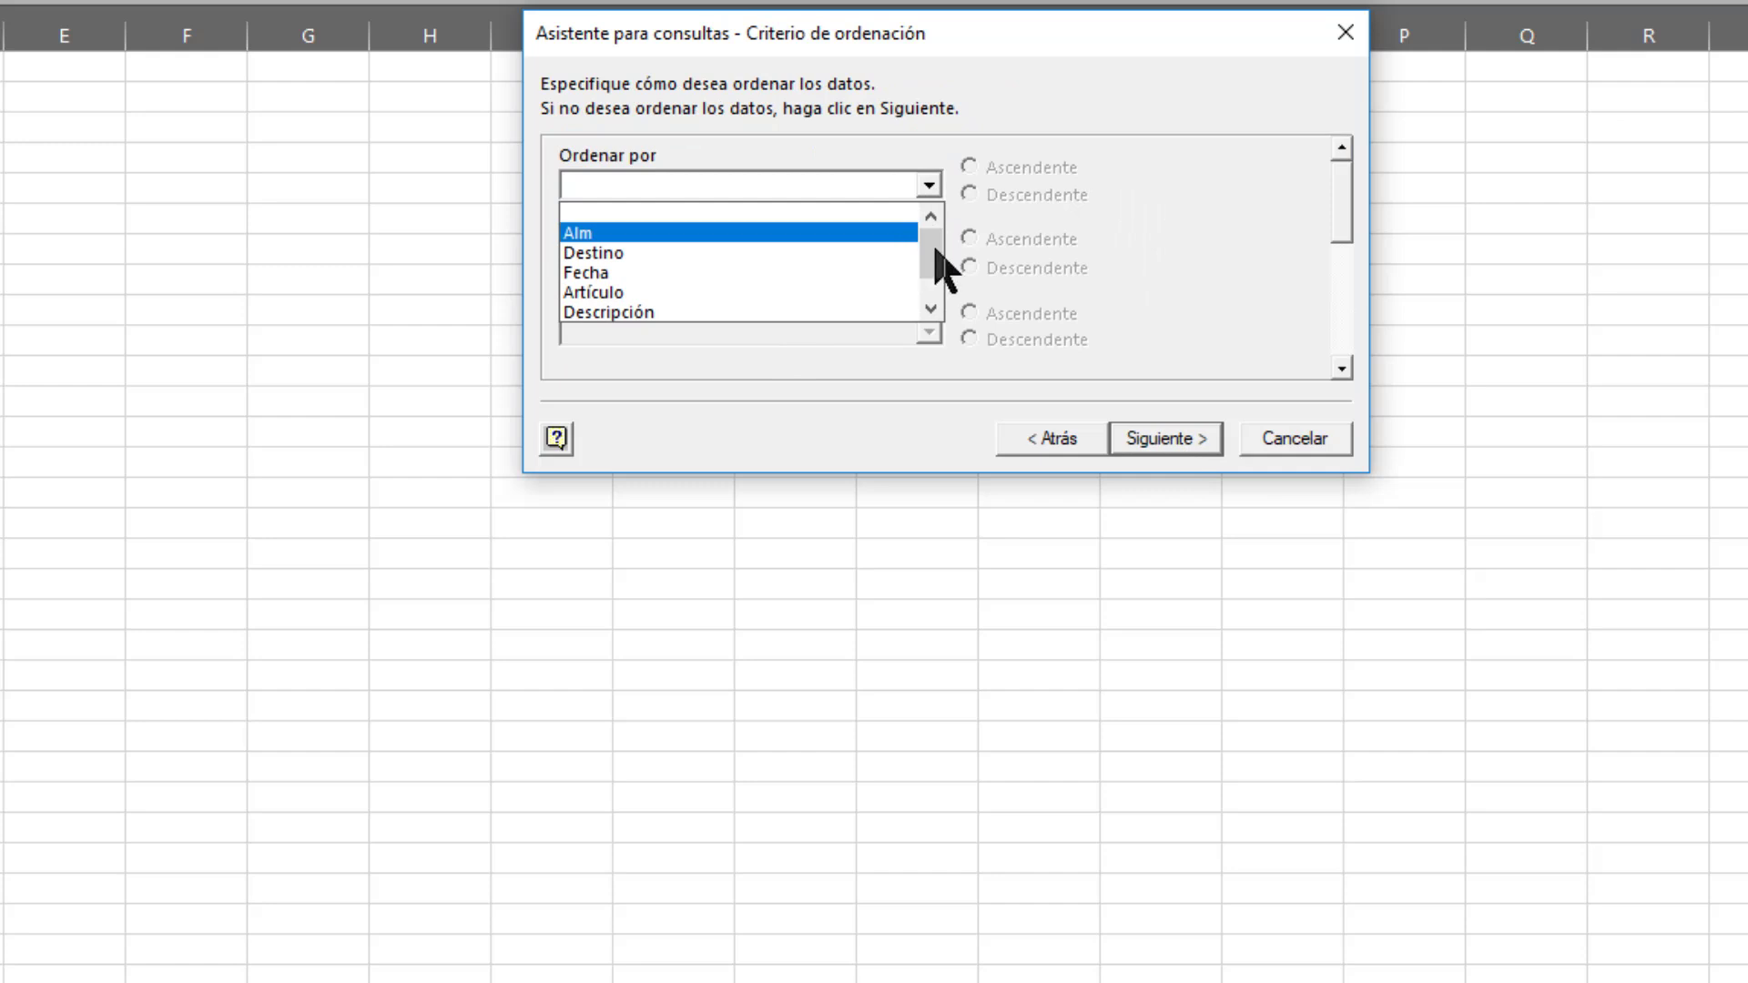
pyautogui.moveTo(931, 260); pyautogui.dragTo(932, 278)
pyautogui.click(740, 238)
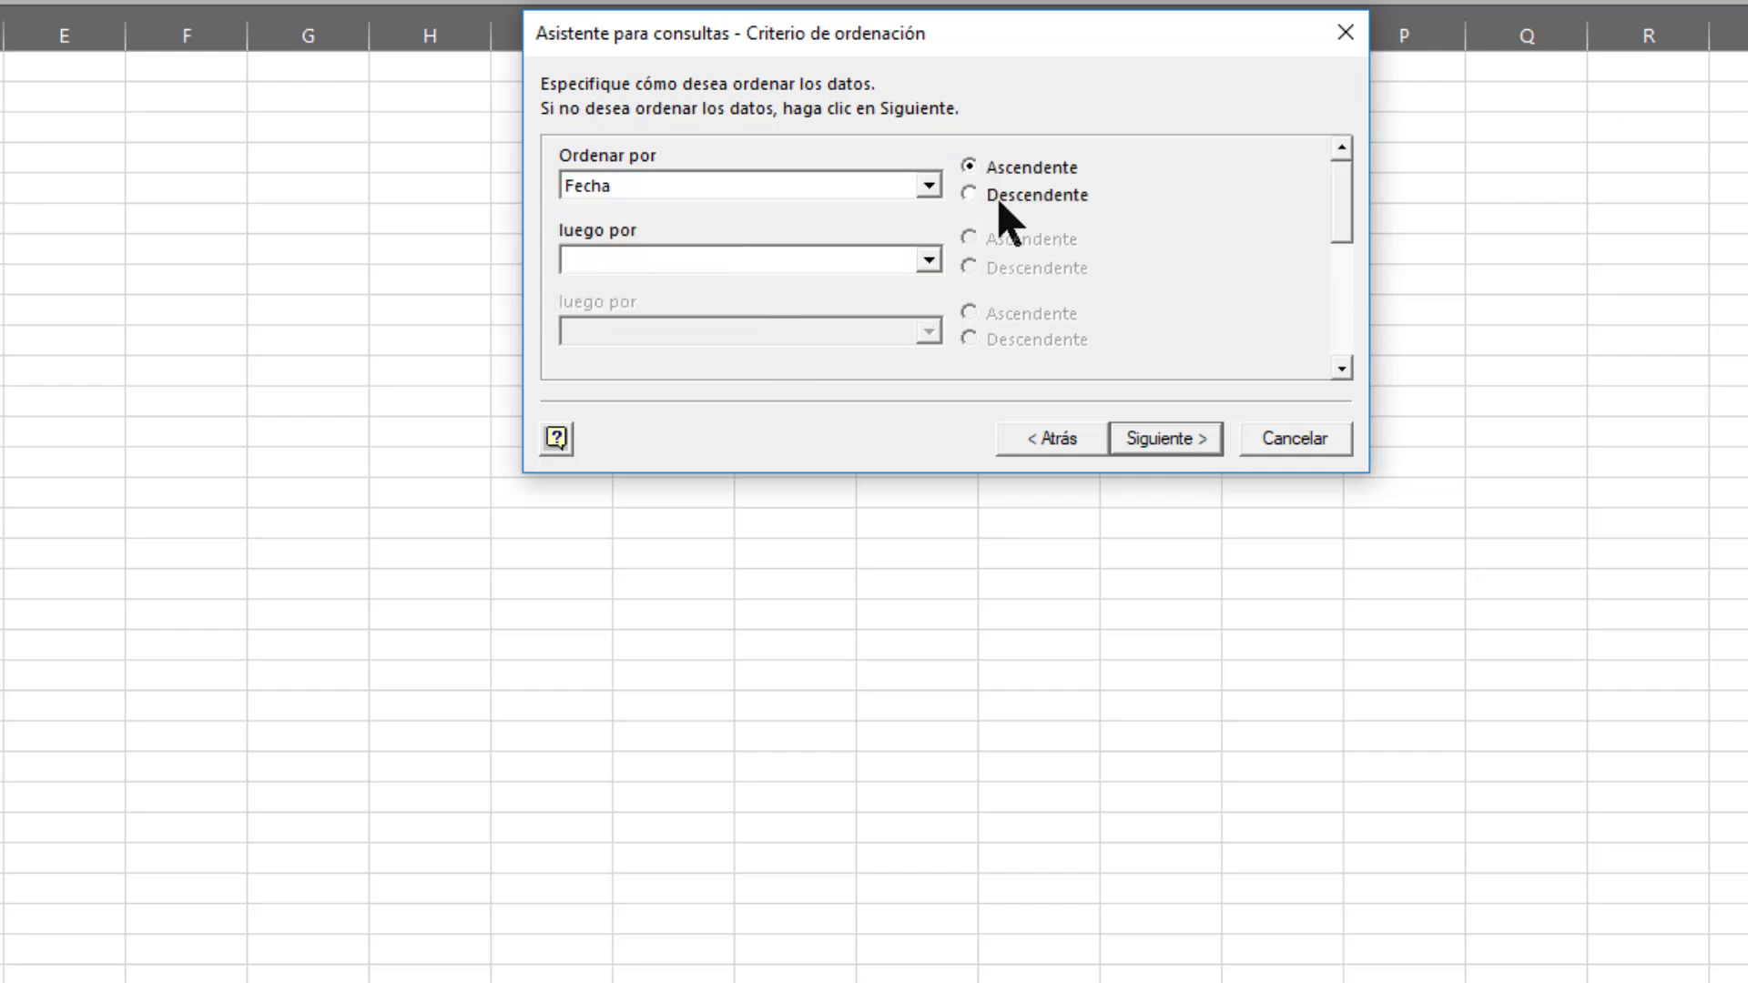
# Step: Finish the query wizard and return the data to Excel as a table at cell A1 of the existing sheet Hoja1
pyautogui.click(1168, 446)
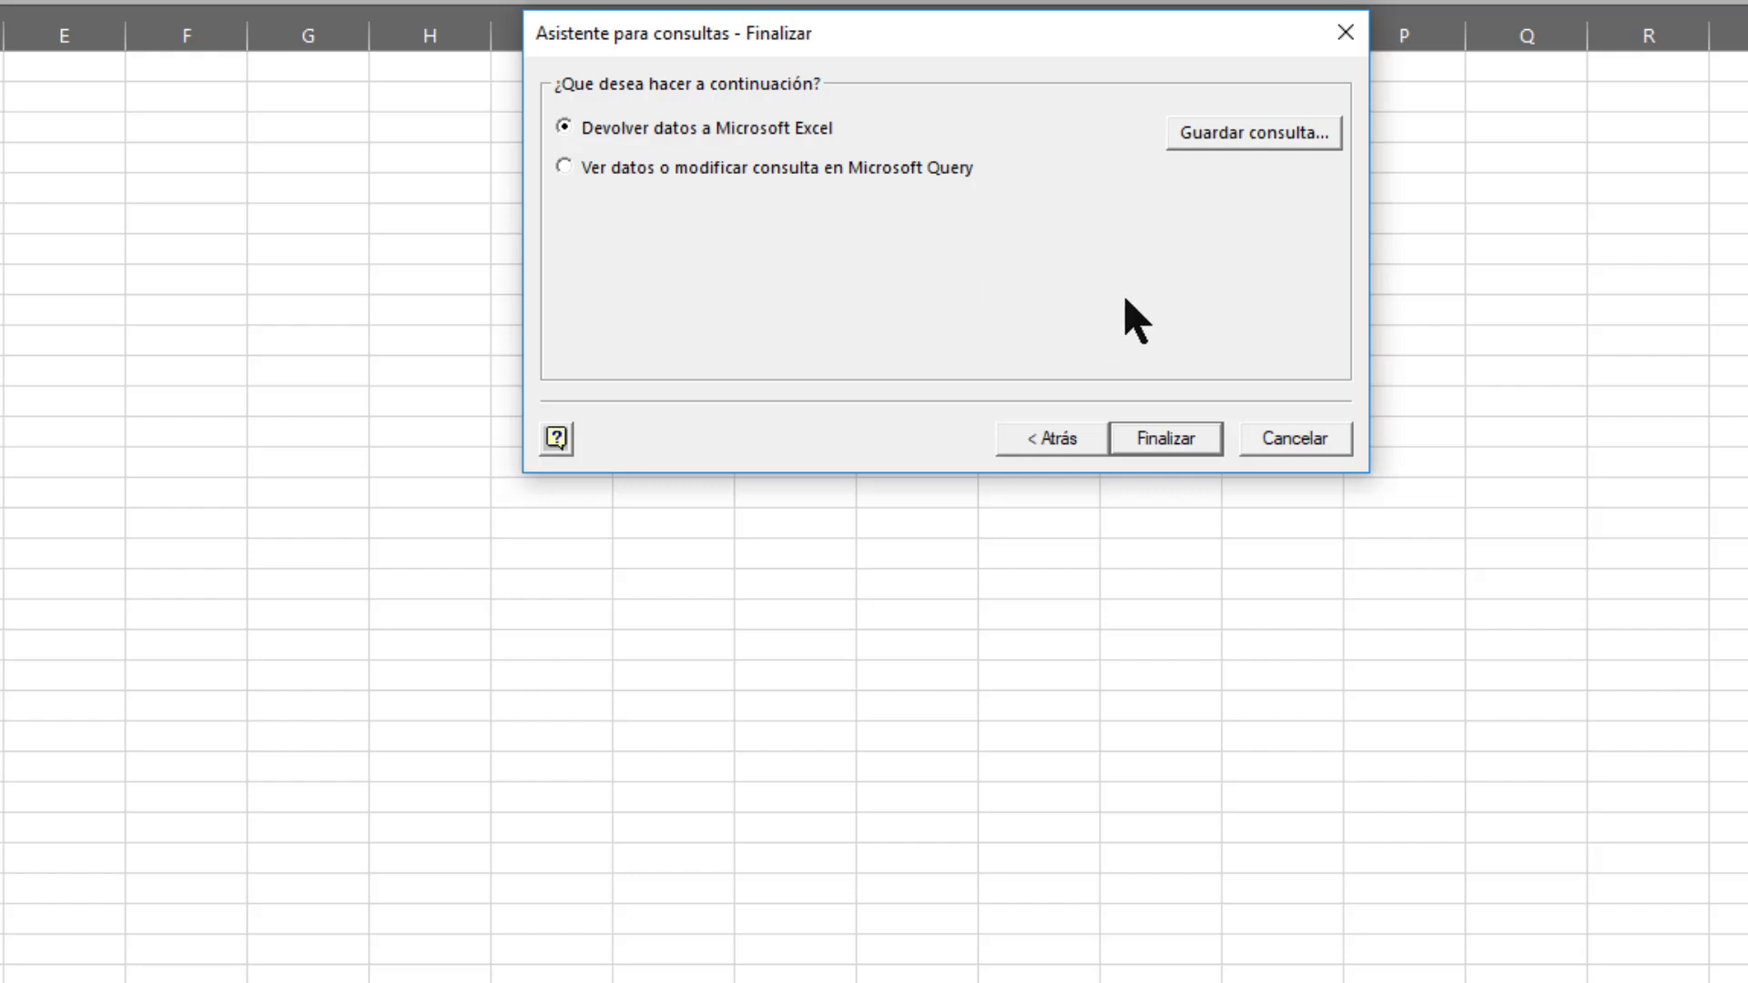
pyautogui.click(1167, 446)
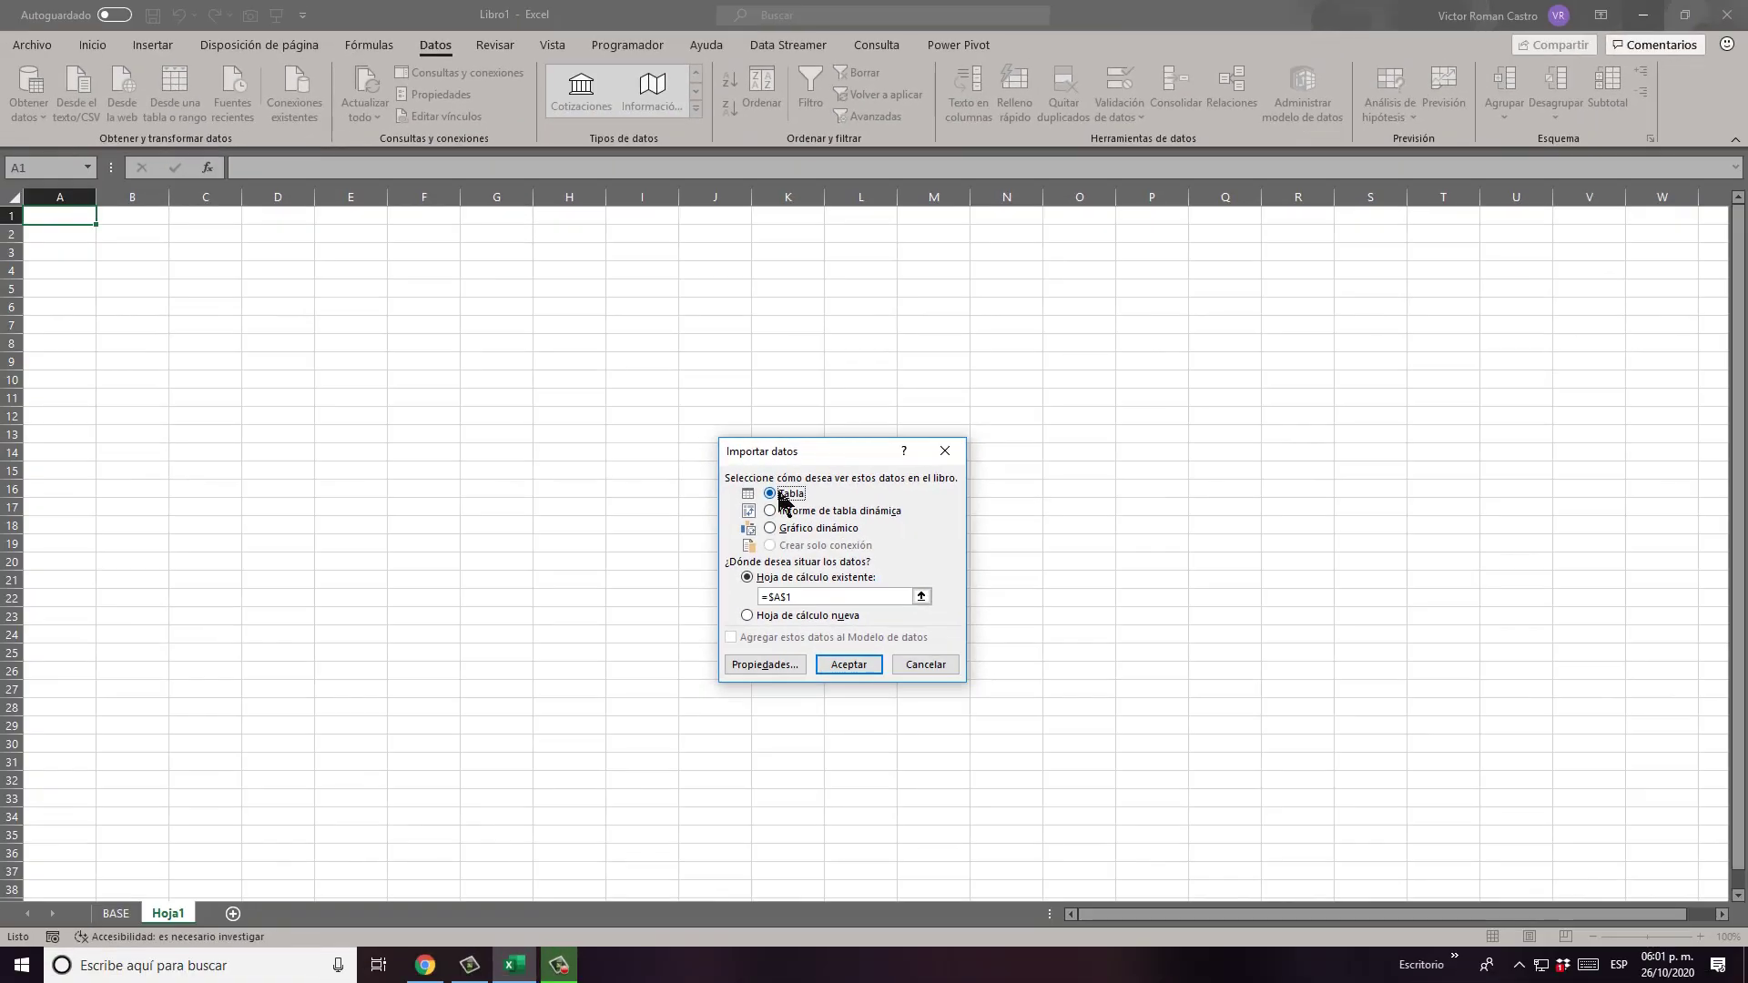
pyautogui.click(860, 666)
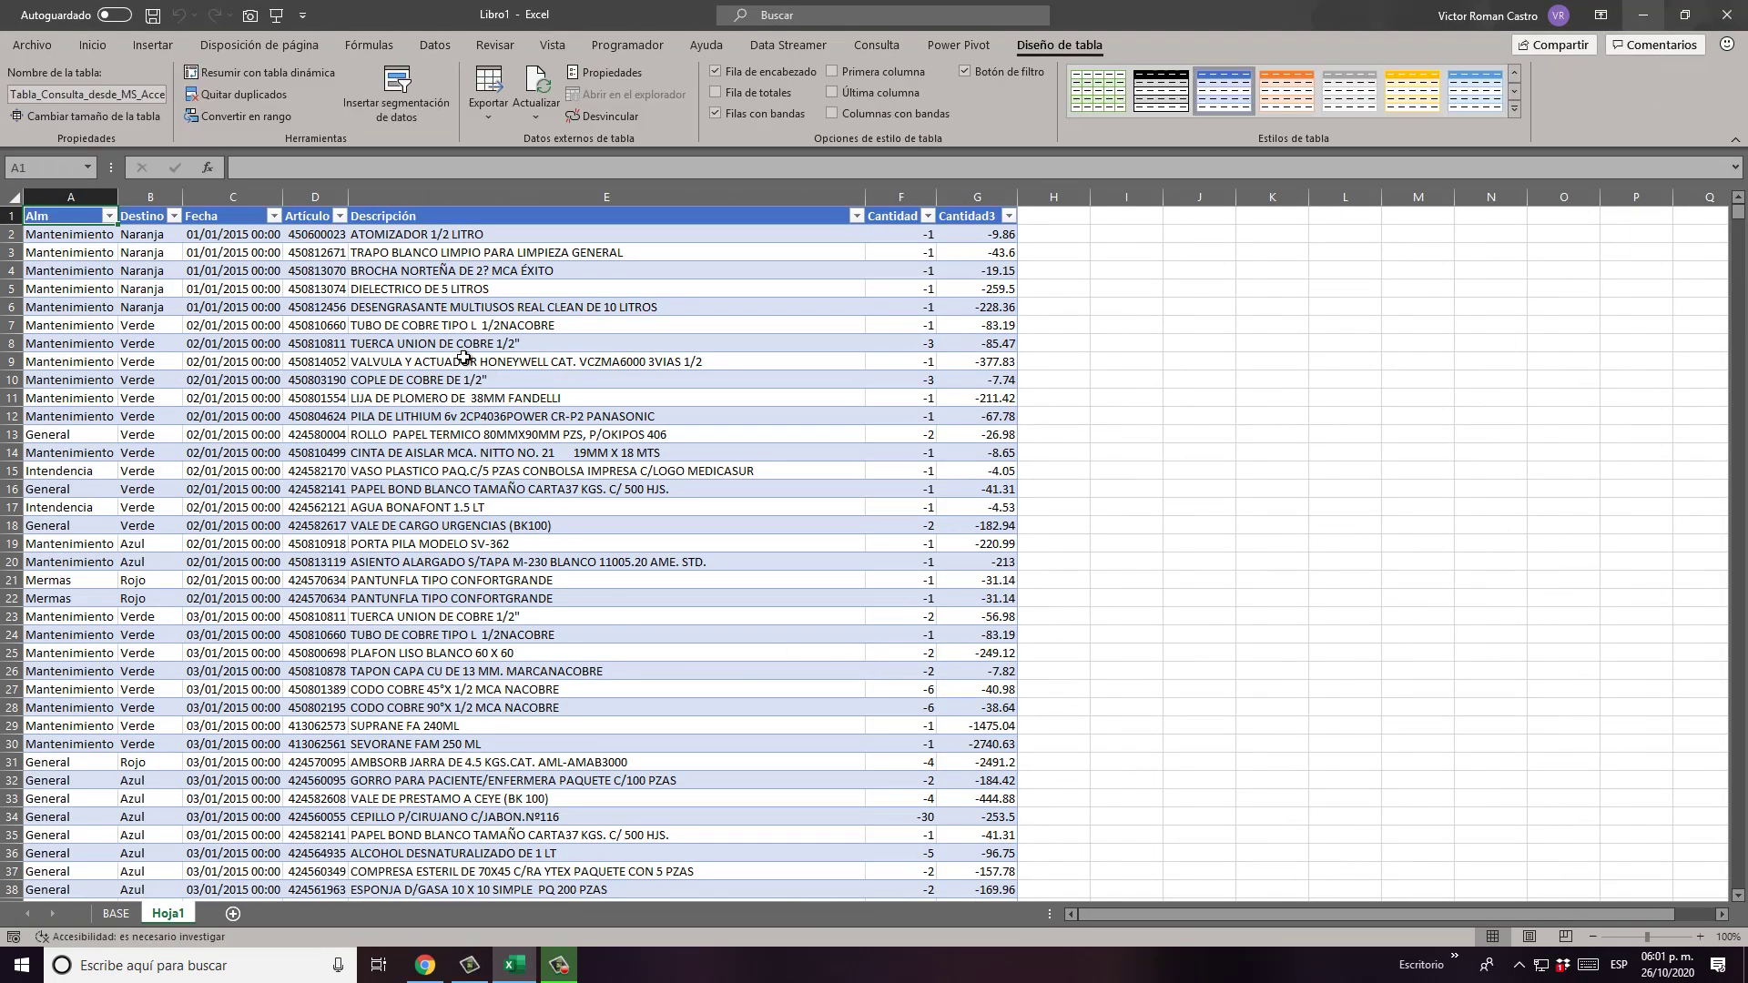
# Step: Fit the Fecha column's width to its contents in the imported table and go back to cell A1
pyautogui.click(485, 368)
pyautogui.hotkey('ctrl', 'Home')
pyautogui.scroll(3, 557, 512)
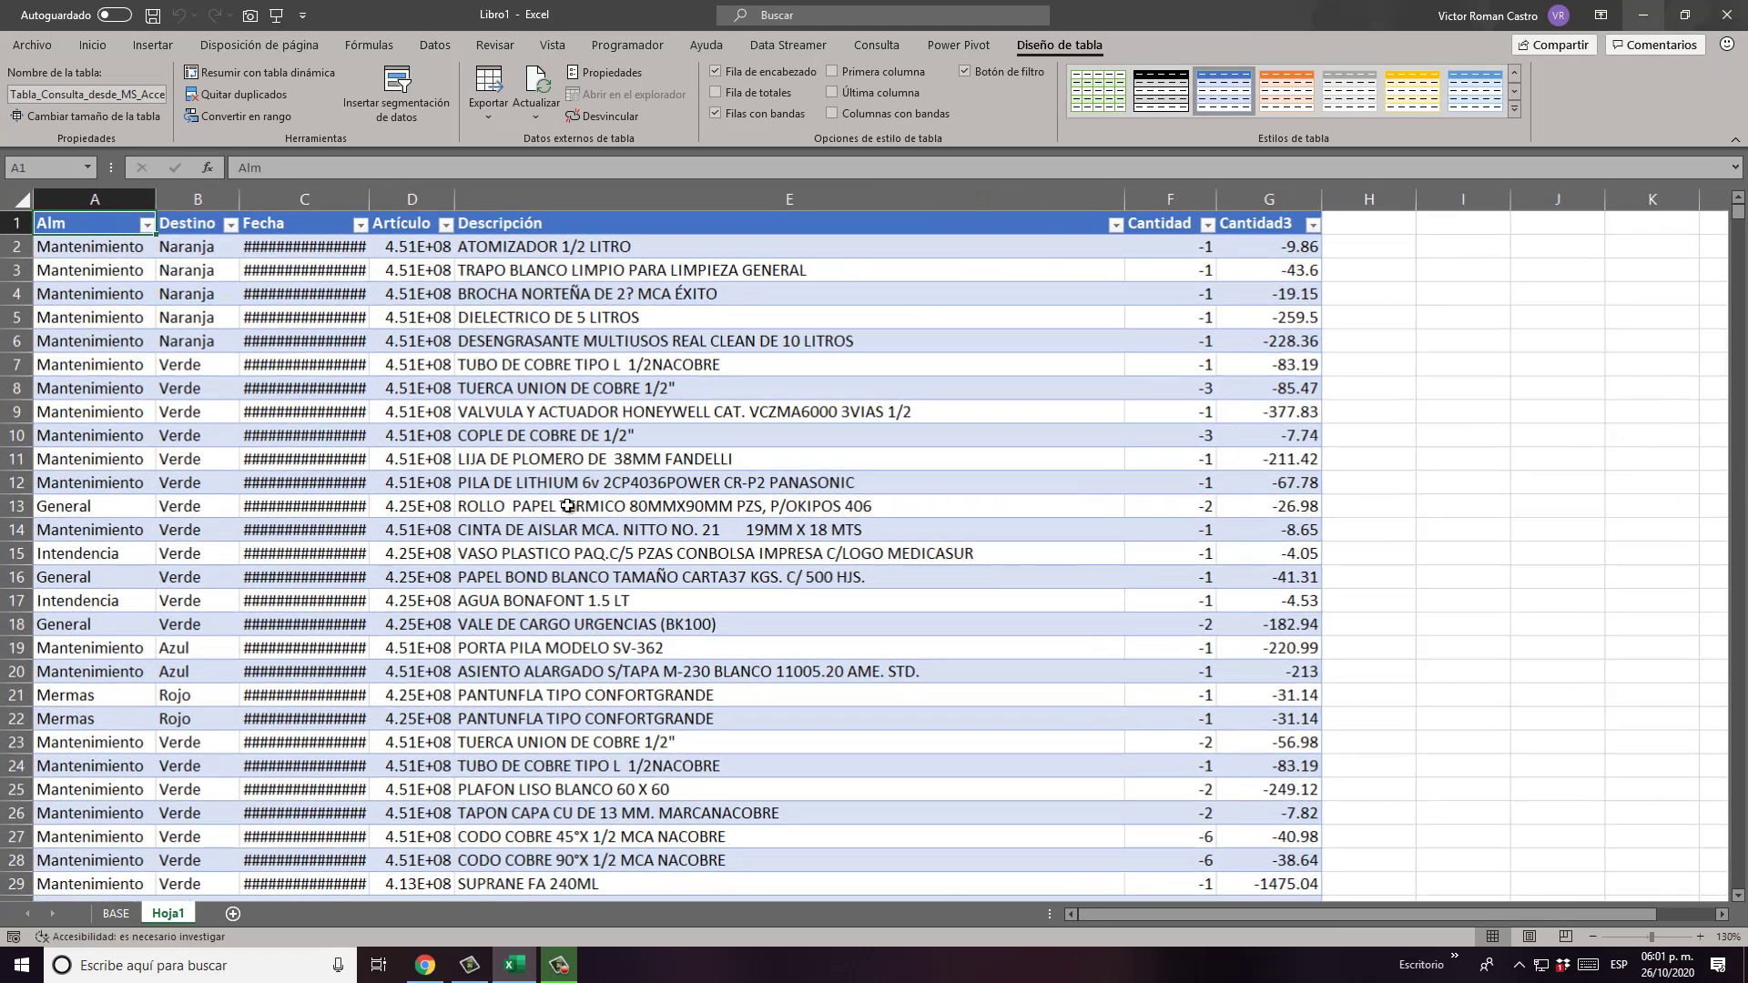
pyautogui.doubleClick(414, 212)
pyautogui.click(436, 290)
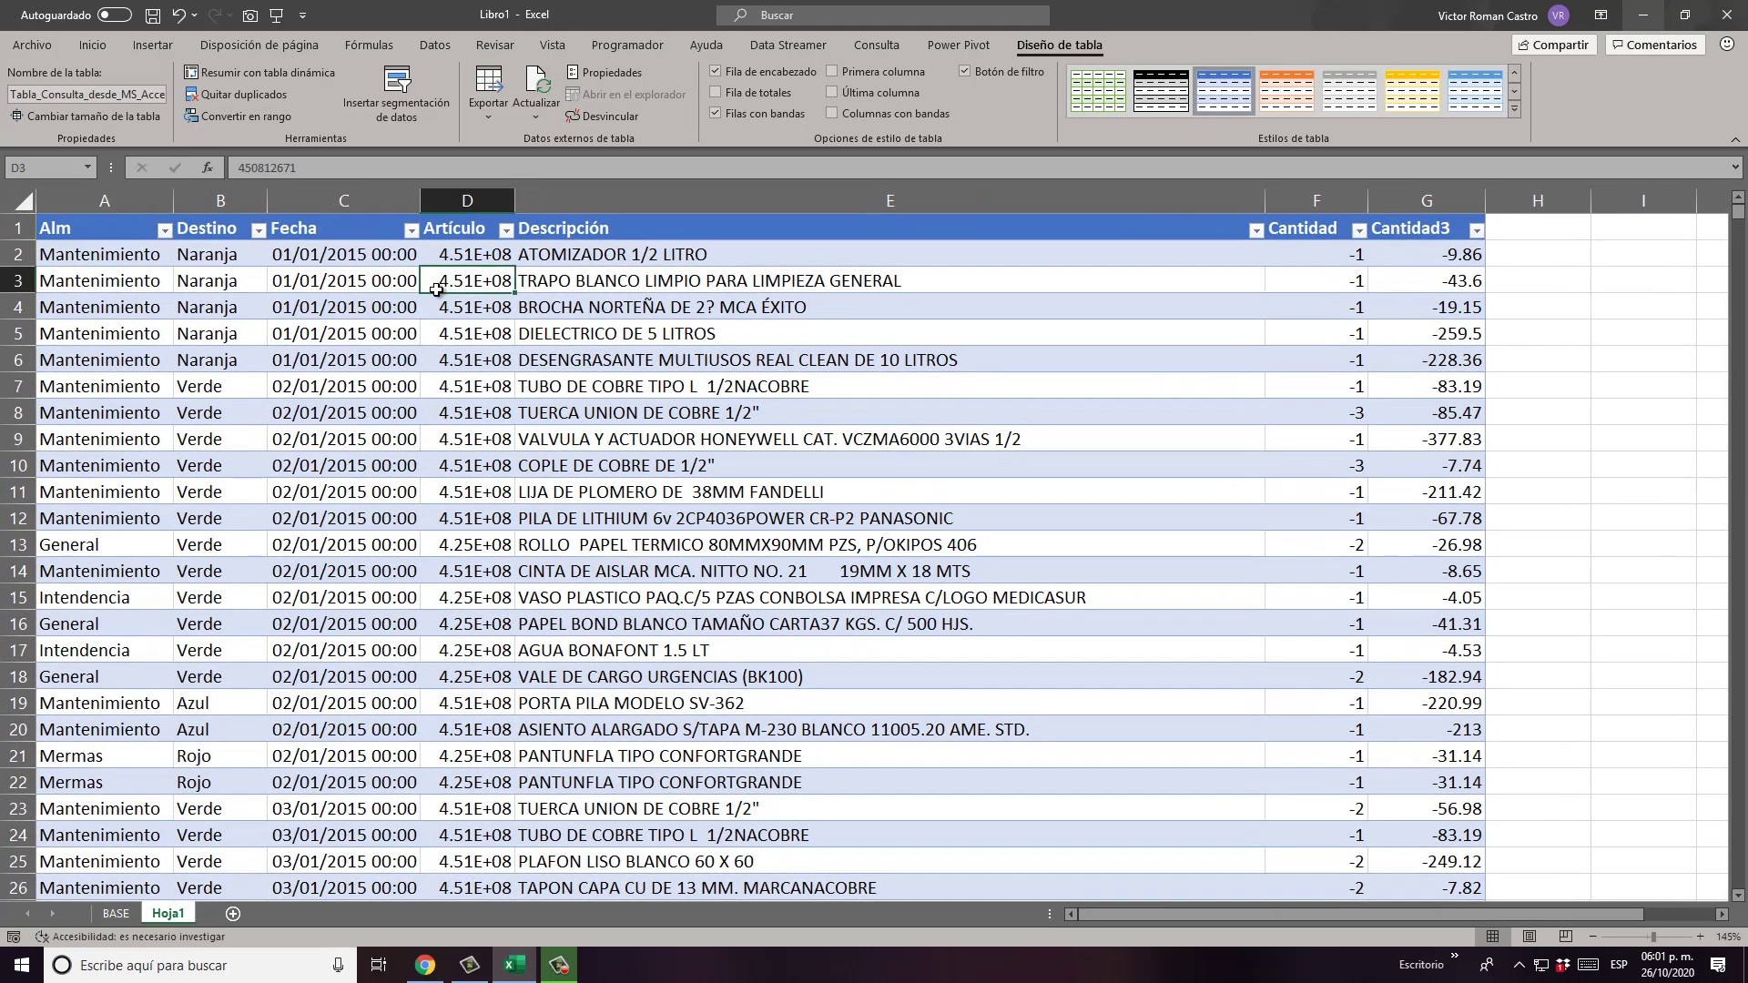
pyautogui.hotkey('ctrl', 'Home')
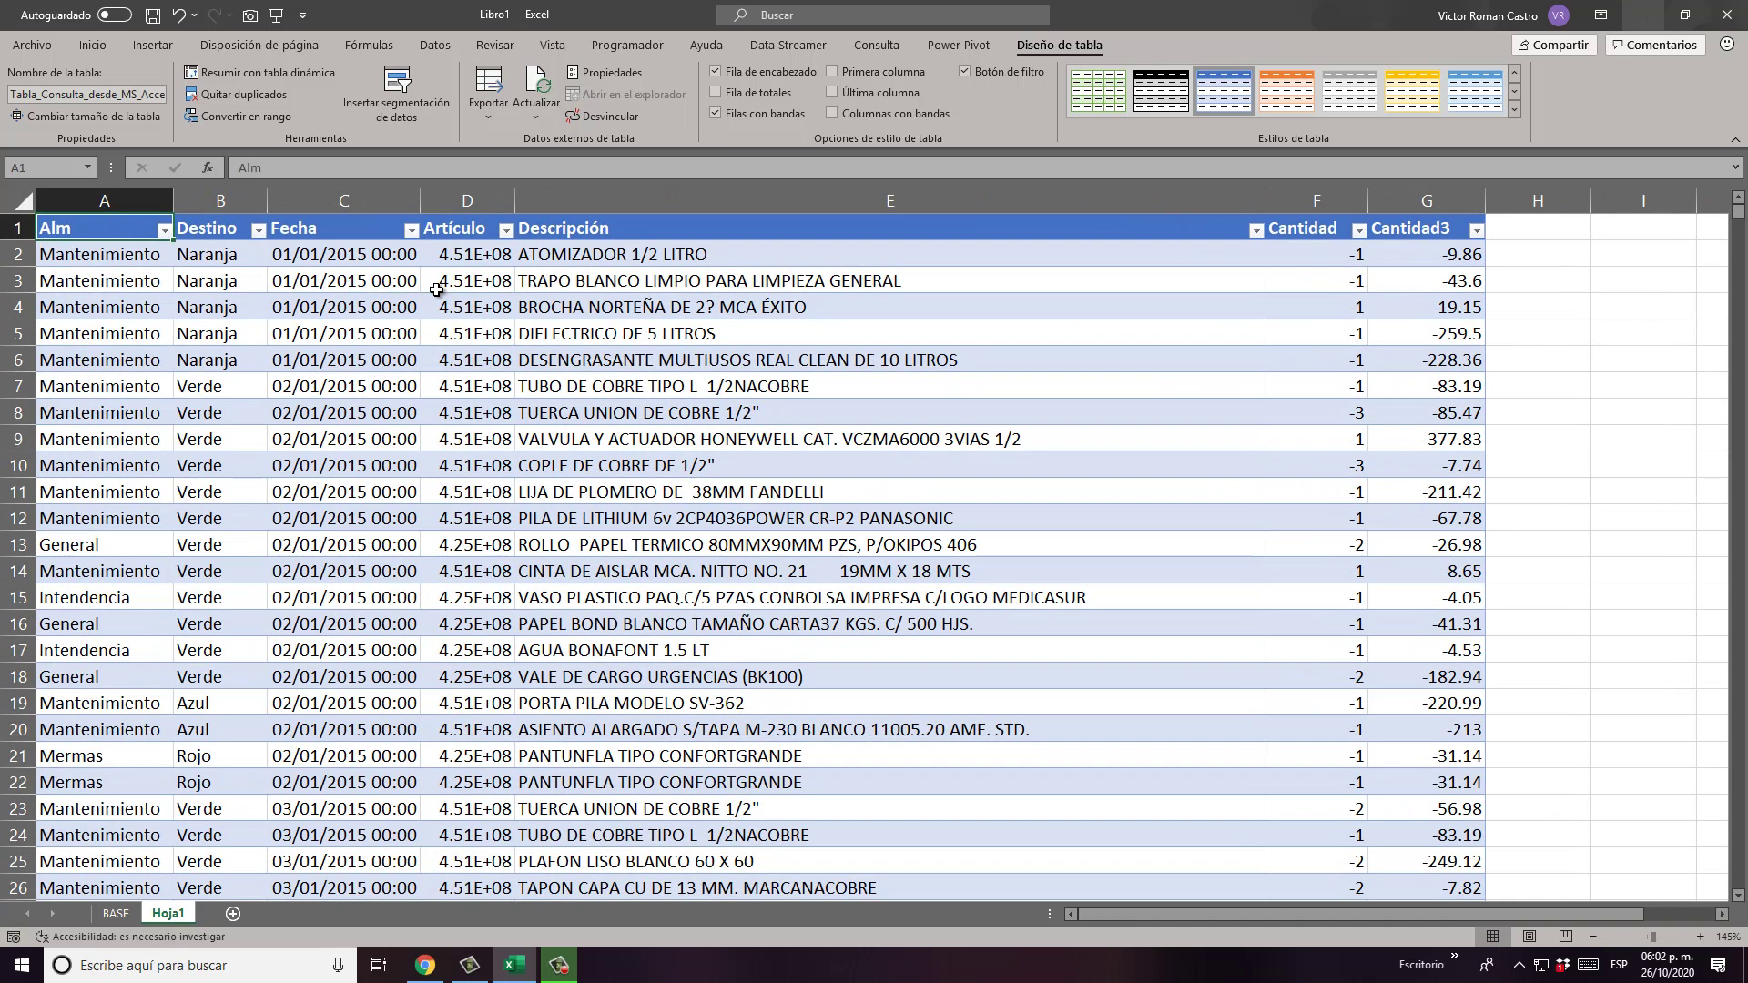